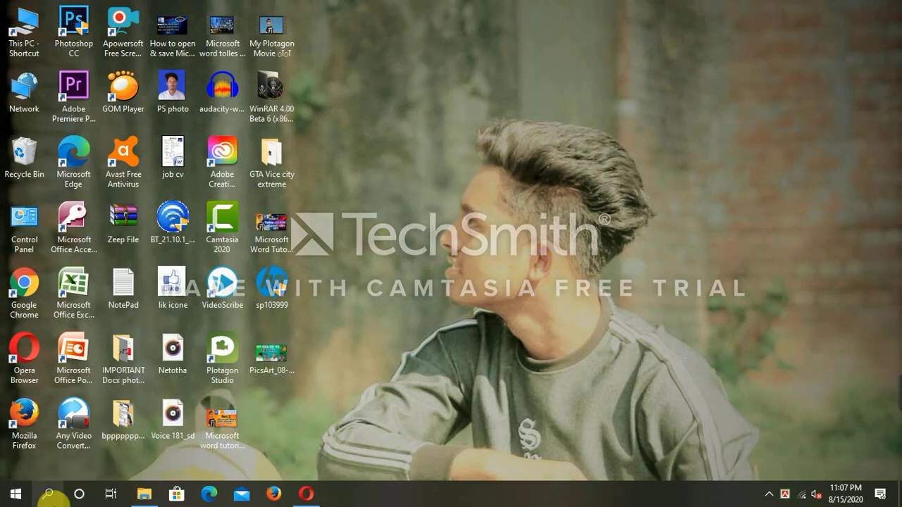
Step: Search Windows for "microsoft" and open Microsoft Office Word 2007
{"action": "left_click", "coordinate": [48, 495]}
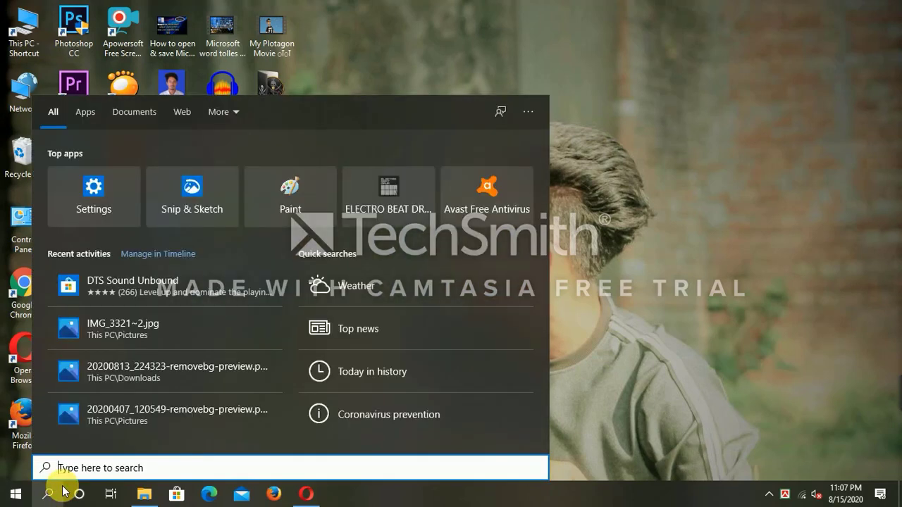
{"action": "type", "text": "mi"}
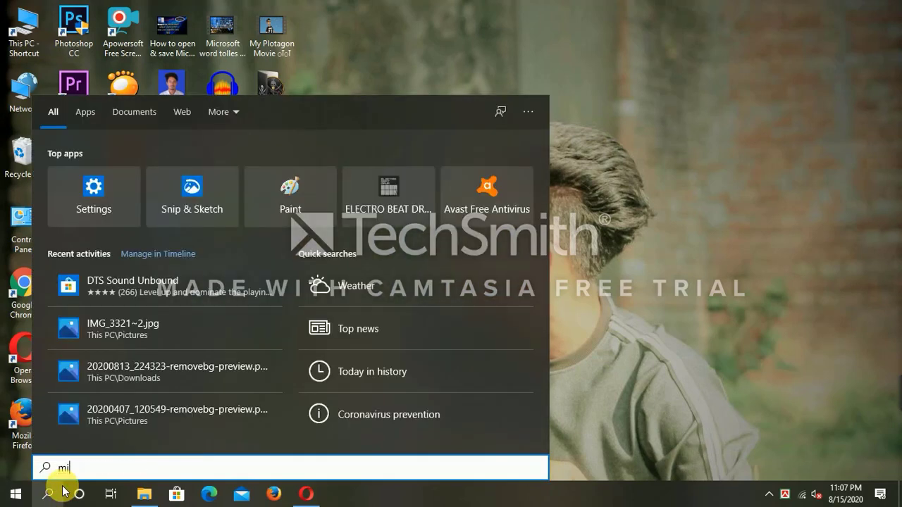
{"action": "type", "text": "crosof"}
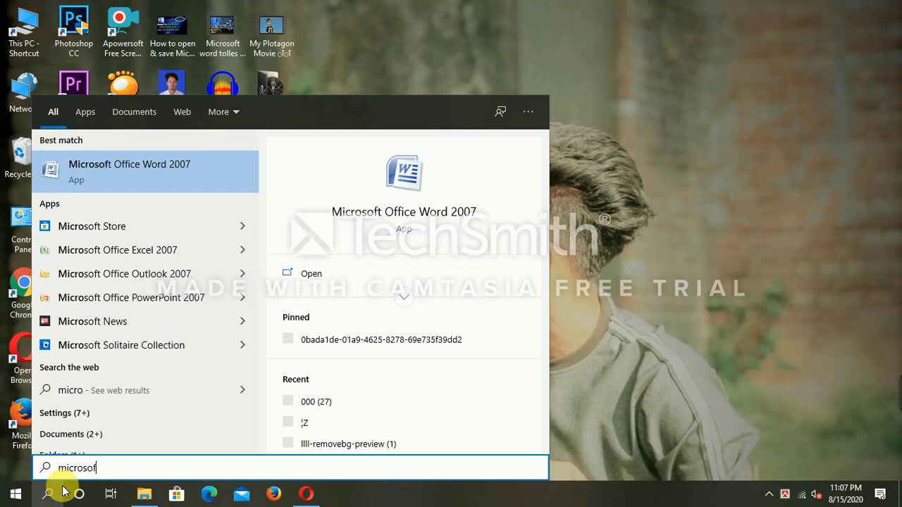
{"action": "type", "text": "t"}
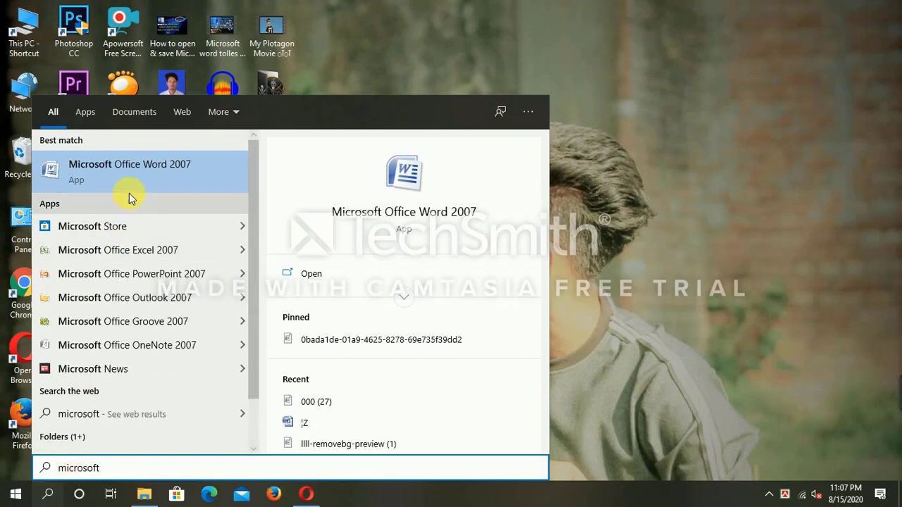
{"action": "left_click", "coordinate": [112, 170]}
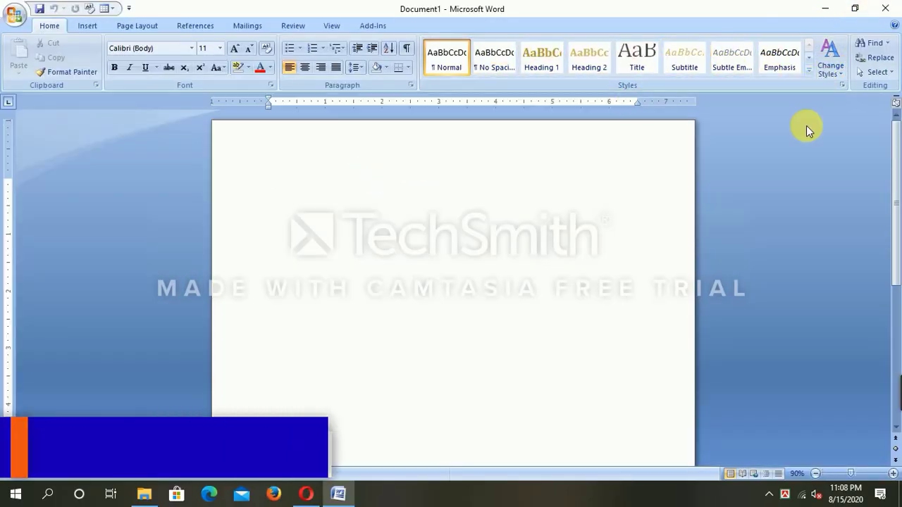
Step: Insert the built-in Alphabet cover page into the blank document
{"action": "left_click", "coordinate": [93, 26]}
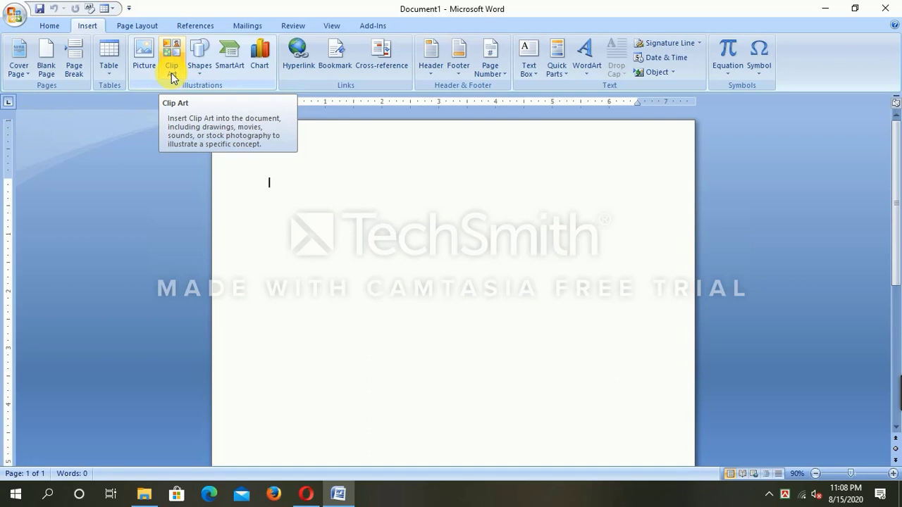
{"action": "left_click", "coordinate": [24, 78]}
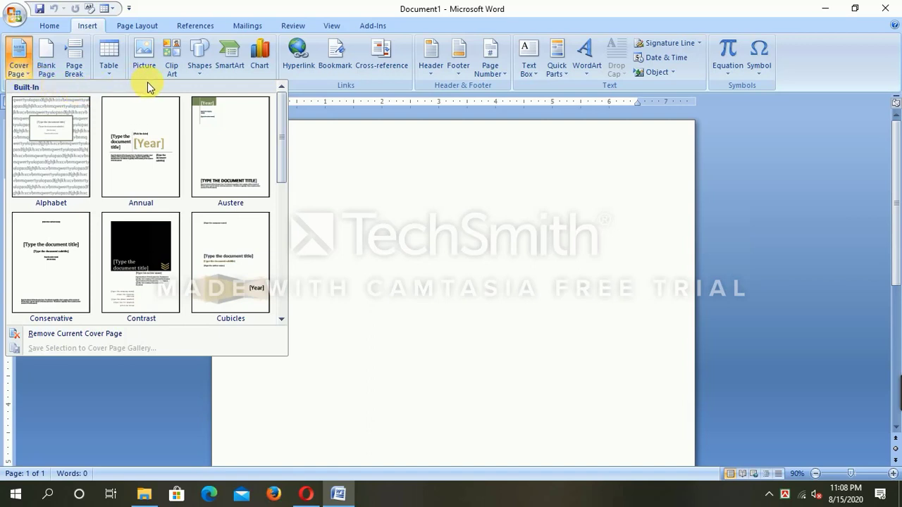
{"action": "left_click", "coordinate": [64, 140]}
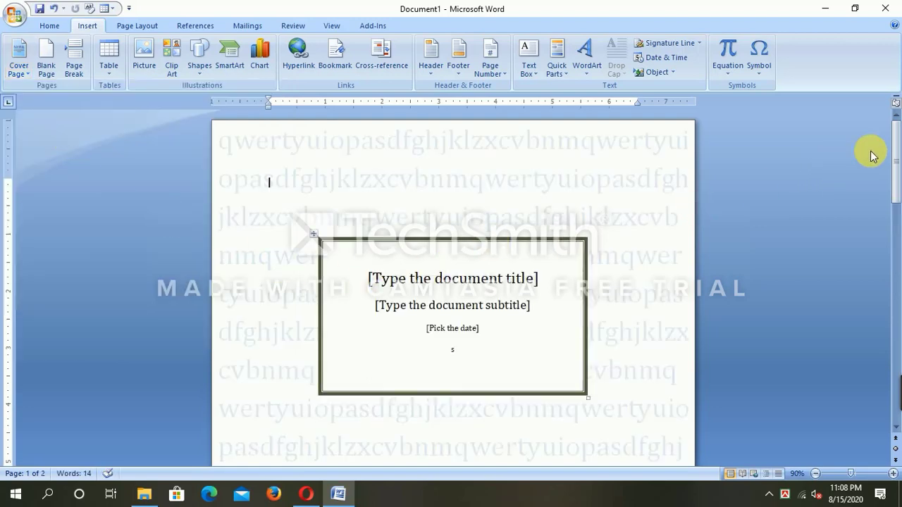
{"action": "left_click_drag", "start_coordinate": [898, 146], "coordinate": [894, 161]}
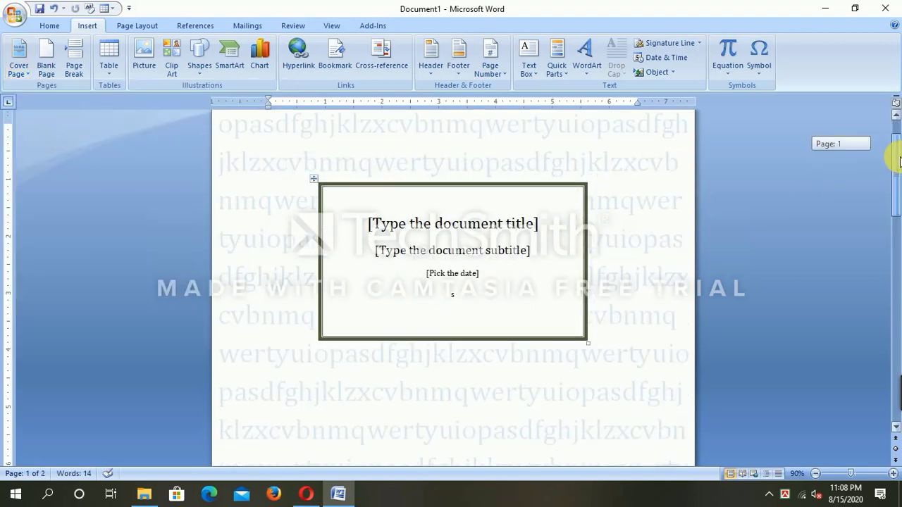
{"action": "left_click", "coordinate": [25, 78]}
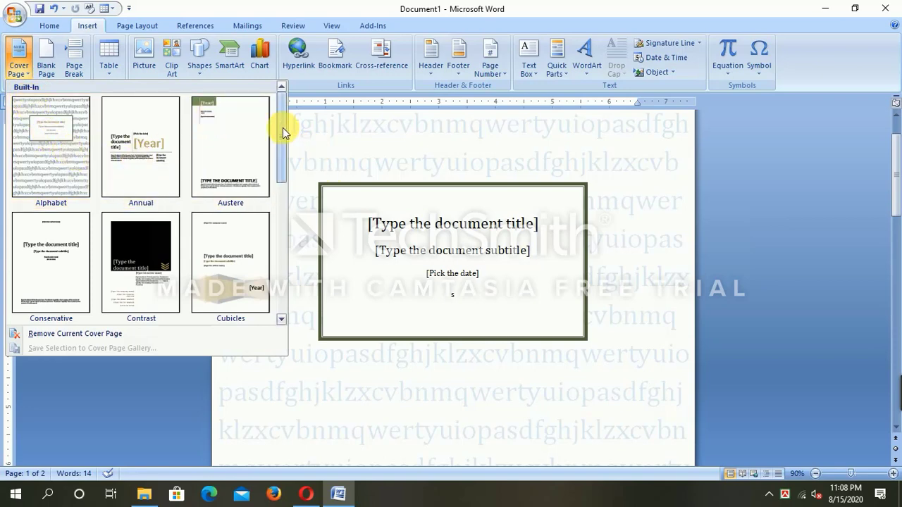
{"action": "left_click_drag", "start_coordinate": [283, 127], "coordinate": [286, 65]}
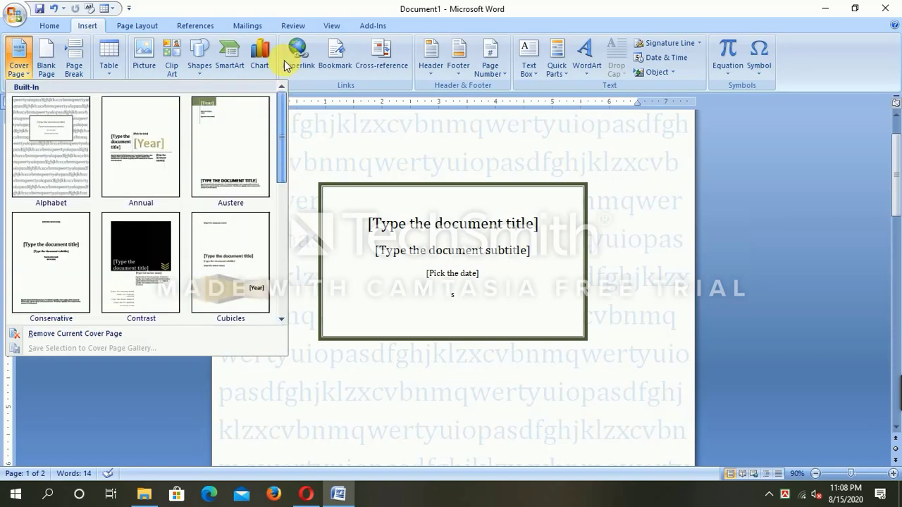
{"action": "left_click", "coordinate": [649, 245]}
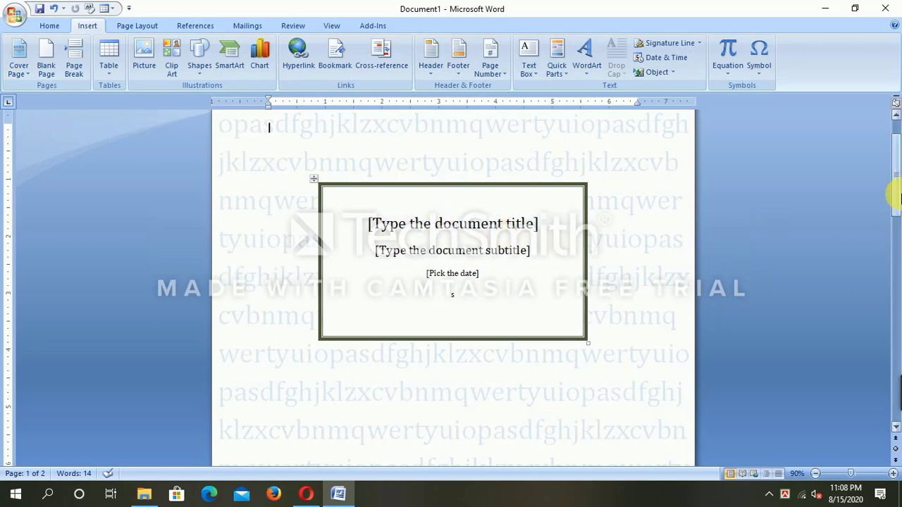
{"action": "left_click_drag", "start_coordinate": [894, 197], "coordinate": [890, 162]}
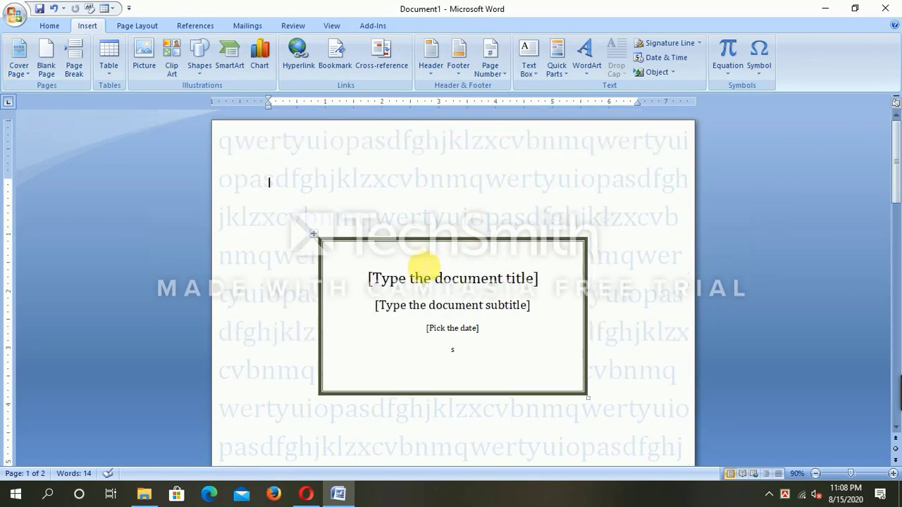
{"action": "left_click", "coordinate": [397, 275]}
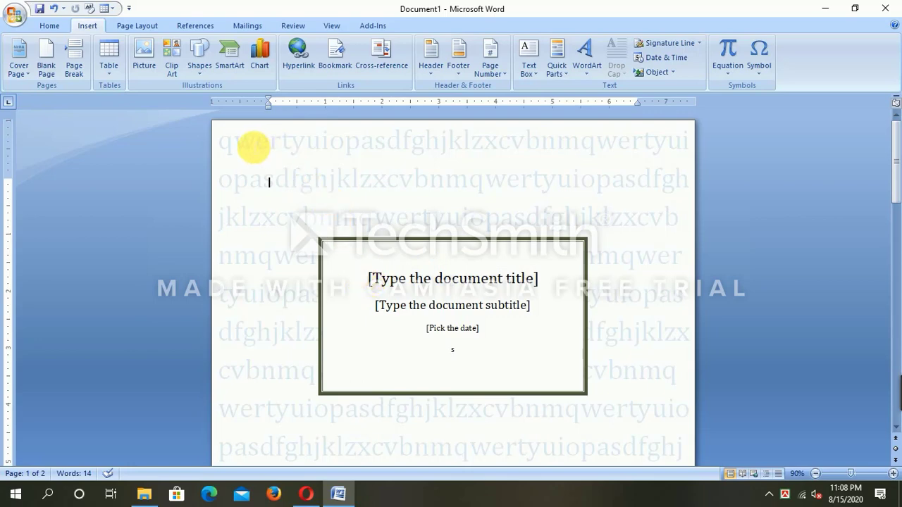
Step: Insert "dlklklkdfsjaib" after "qw" in the cover page's background text, add a line break, and add "fjkfkljfkjdfkjfj" on the new line
{"action": "triple_click", "coordinate": [253, 147]}
{"action": "left_click", "coordinate": [250, 146]}
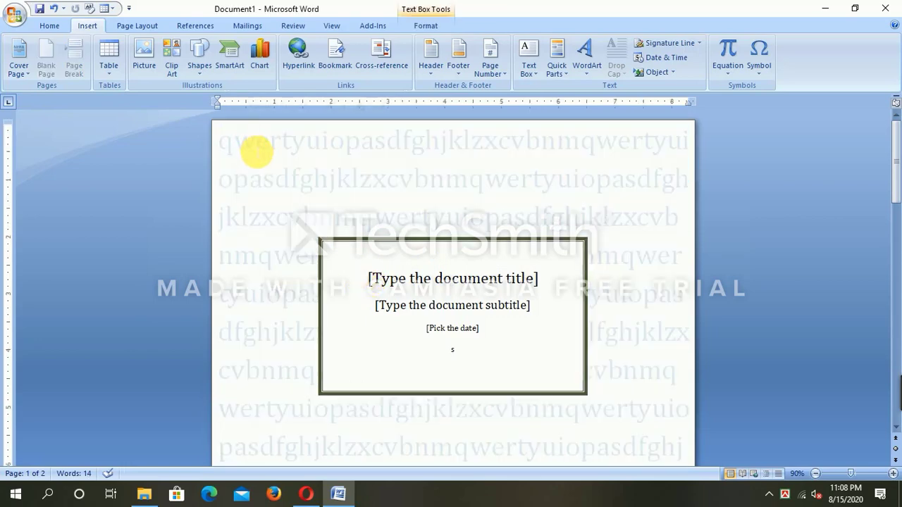
{"action": "type", "text": "dlklklk"}
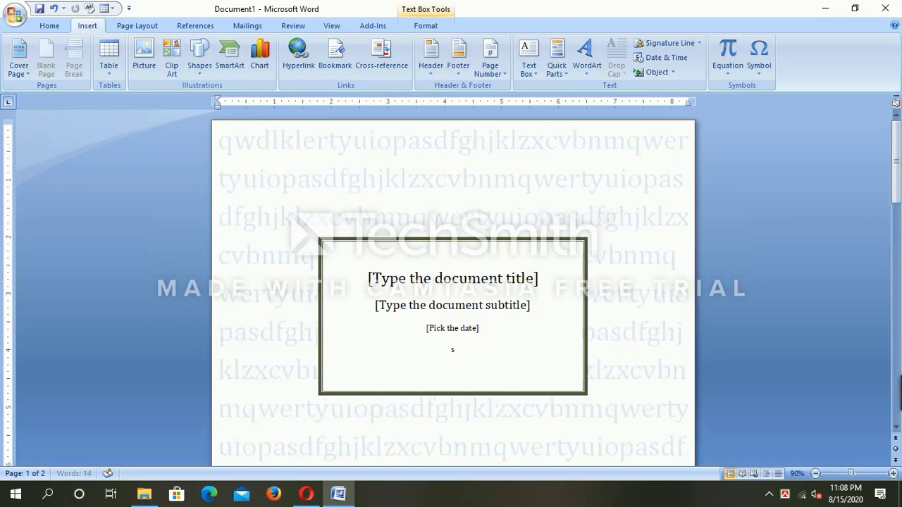
{"action": "type", "text": "df"}
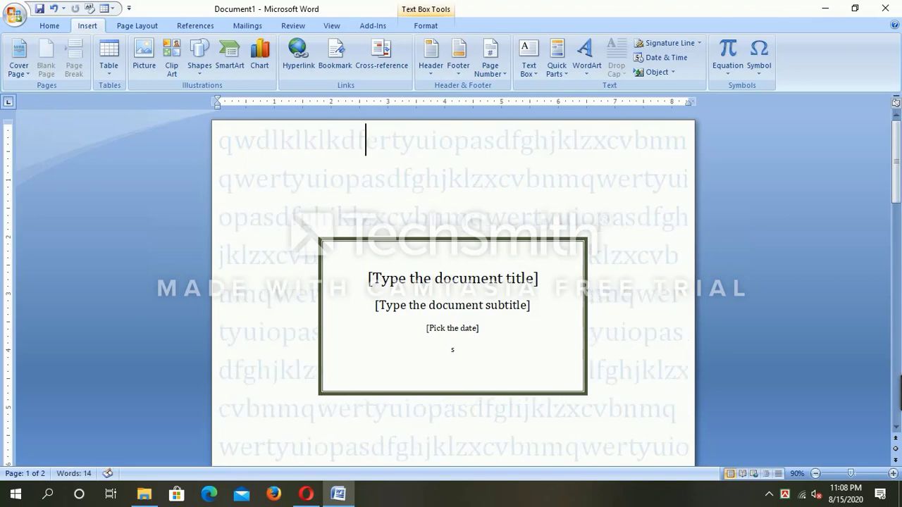
{"action": "type", "text": "sjaib"}
{"action": "key", "text": "Return"}
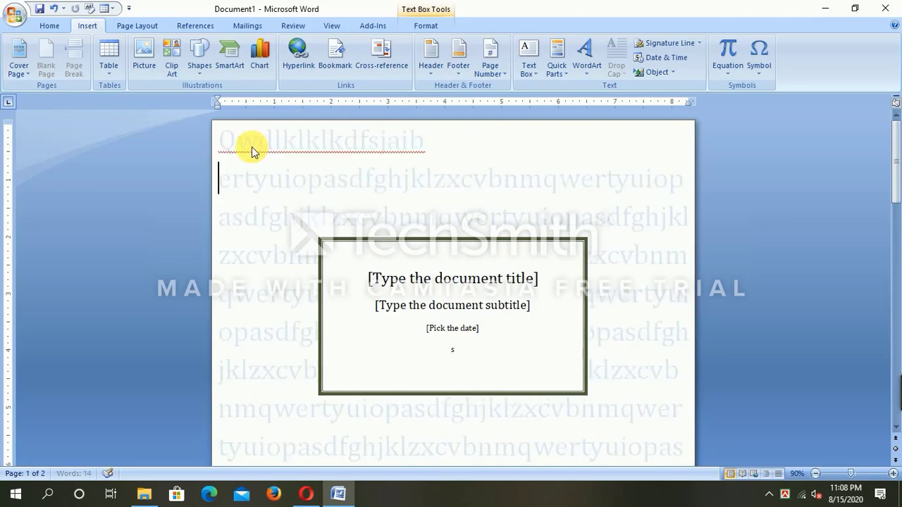
{"action": "type", "text": "fjkfkljfkjdfj"}
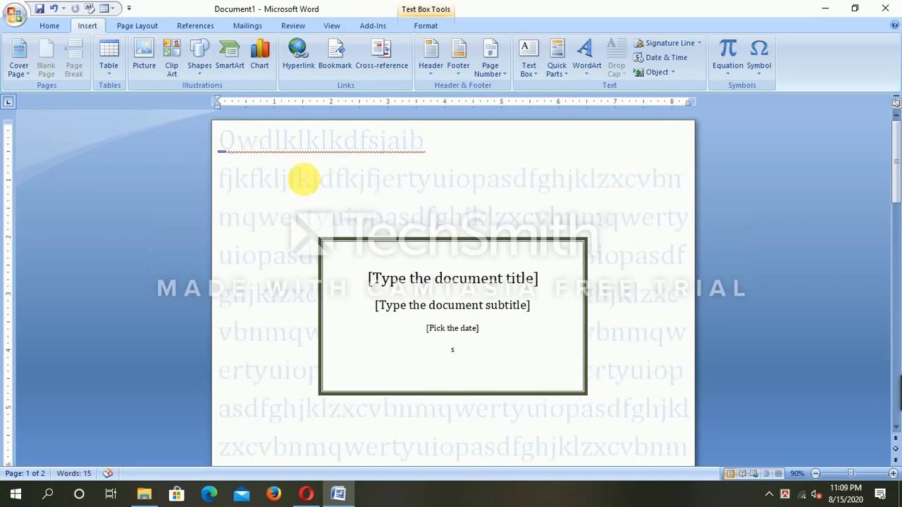
{"action": "left_click", "coordinate": [399, 277]}
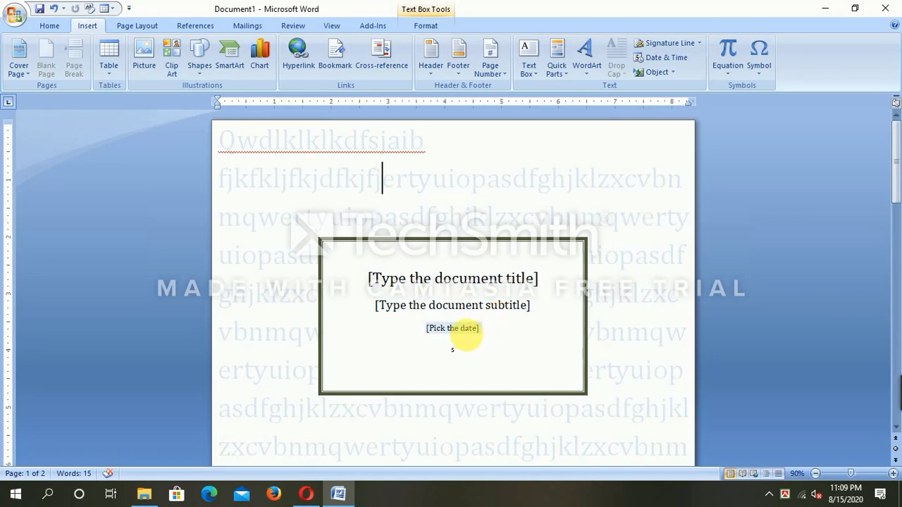
Step: Replace the current cover page with the built-in Annual design
{"action": "left_click", "coordinate": [26, 82]}
{"action": "left_click", "coordinate": [136, 145]}
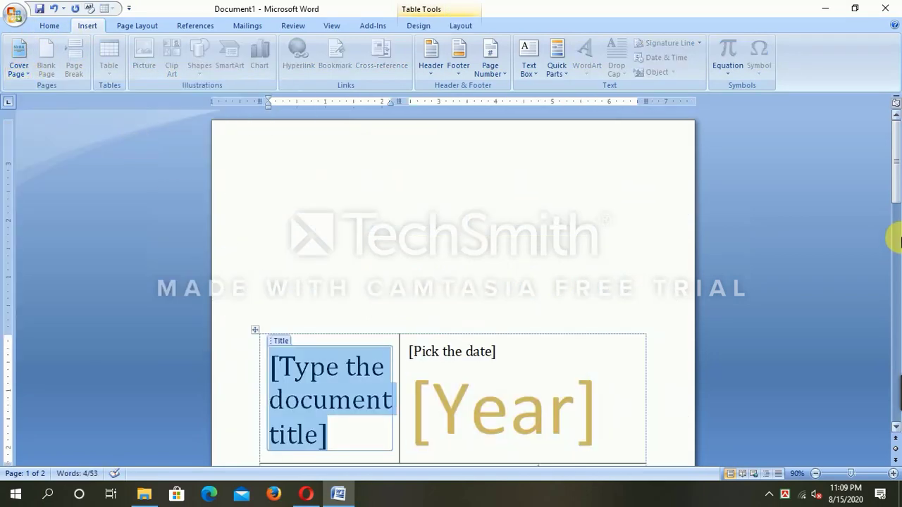
{"action": "left_click_drag", "start_coordinate": [894, 169], "coordinate": [893, 195]}
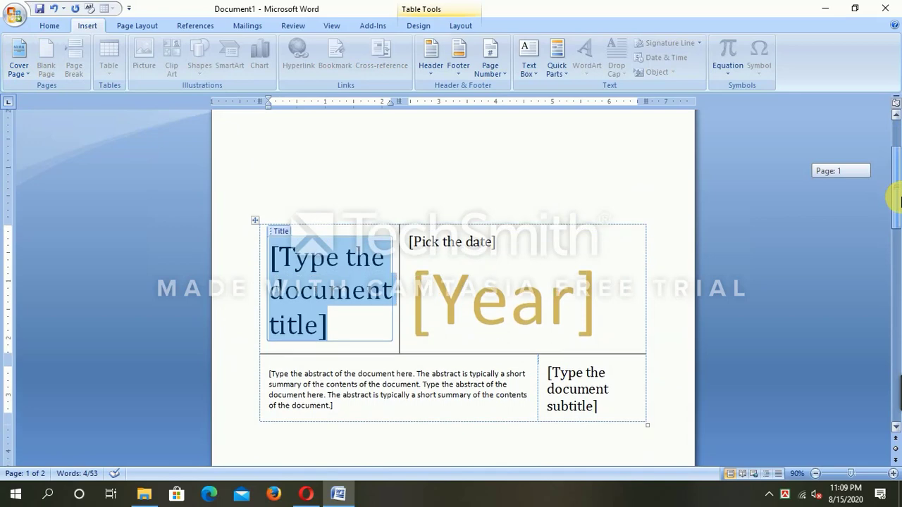
Step: Replace the Annual cover page with the built-in Contrast design
{"action": "left_click", "coordinate": [21, 71]}
{"action": "left_click", "coordinate": [134, 244]}
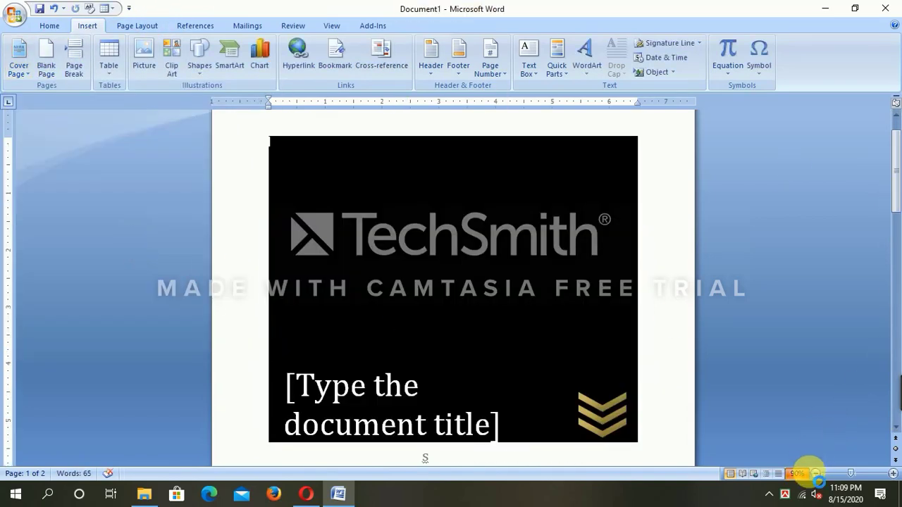
{"action": "left_click", "coordinate": [803, 474]}
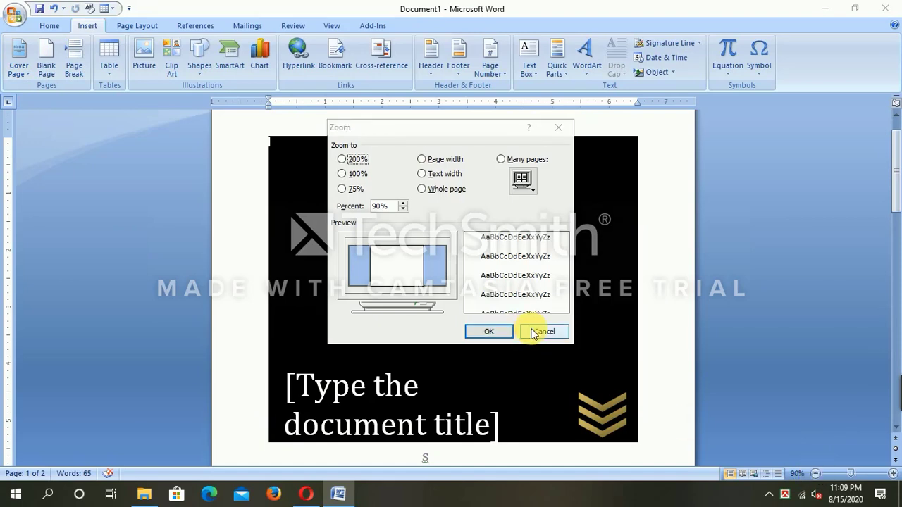
{"action": "left_click", "coordinate": [536, 331]}
Step: Move the black title block on the Contrast cover page slightly to the right
{"action": "left_click", "coordinate": [815, 474]}
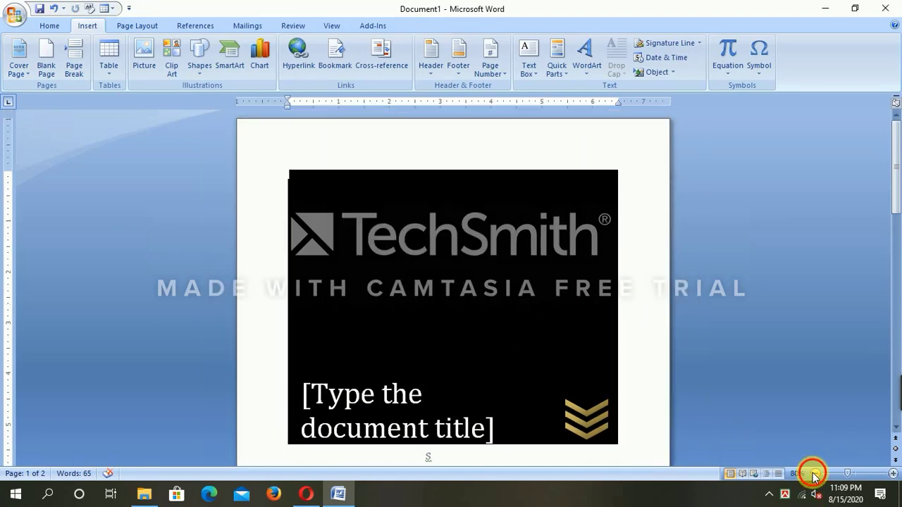
{"action": "left_click", "coordinate": [815, 476]}
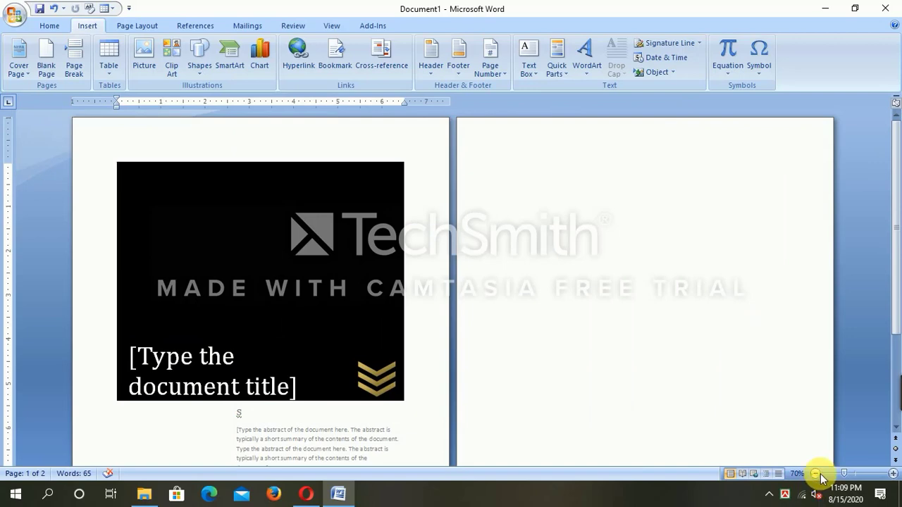
{"action": "left_click", "coordinate": [818, 475]}
{"action": "left_click", "coordinate": [817, 476]}
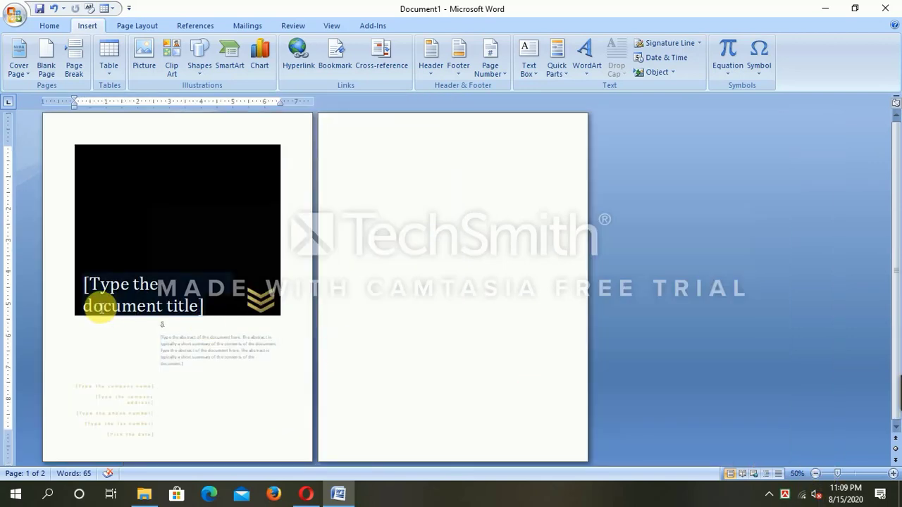
{"action": "left_click", "coordinate": [99, 161]}
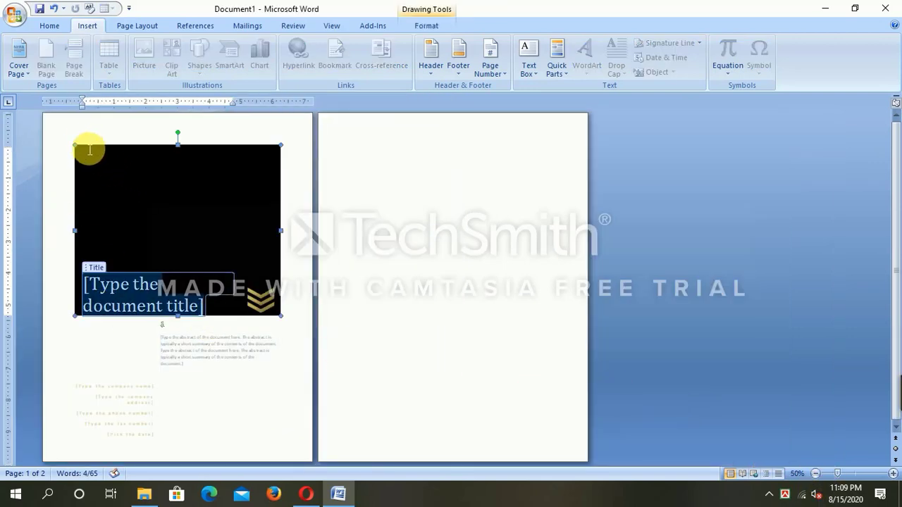
{"action": "left_click", "coordinate": [95, 149]}
{"action": "left_click", "coordinate": [91, 146]}
{"action": "left_click", "coordinate": [92, 146]}
{"action": "mouse_move", "coordinate": [99, 150]}
{"action": "left_mouse_down"}
{"action": "mouse_move", "coordinate": [96, 210]}
{"action": "mouse_move", "coordinate": [101, 145]}
{"action": "left_mouse_up"}
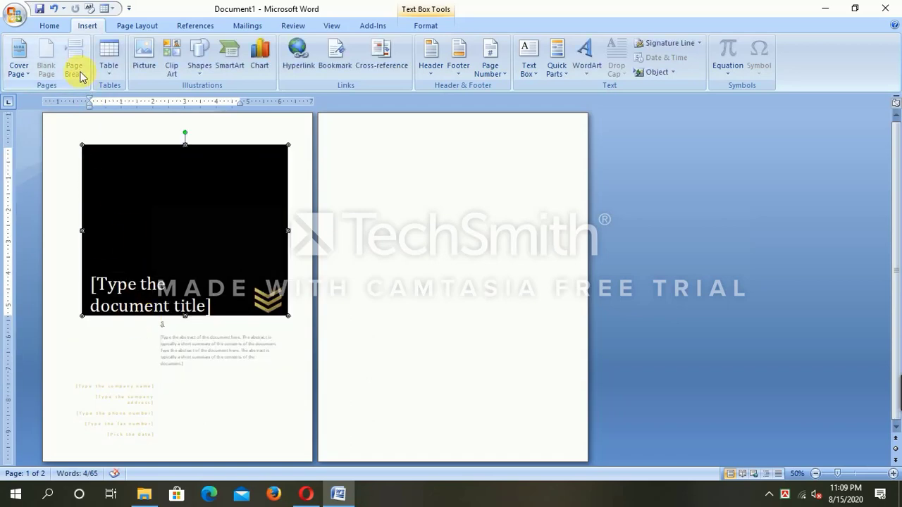
{"action": "left_click", "coordinate": [211, 356]}
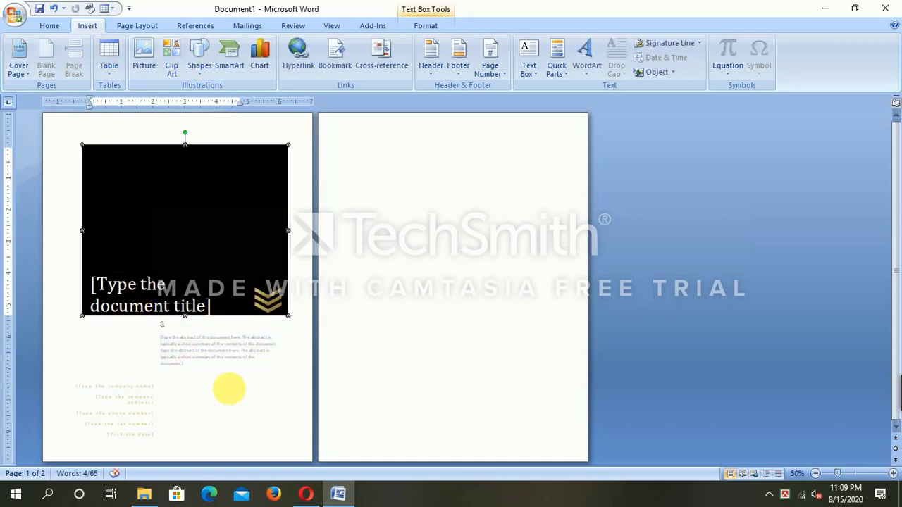
Step: Examine the company name, address, phone number, fax number and date placeholders in the lower part of the cover page
{"action": "left_click", "coordinate": [893, 474]}
{"action": "left_click", "coordinate": [893, 474]}
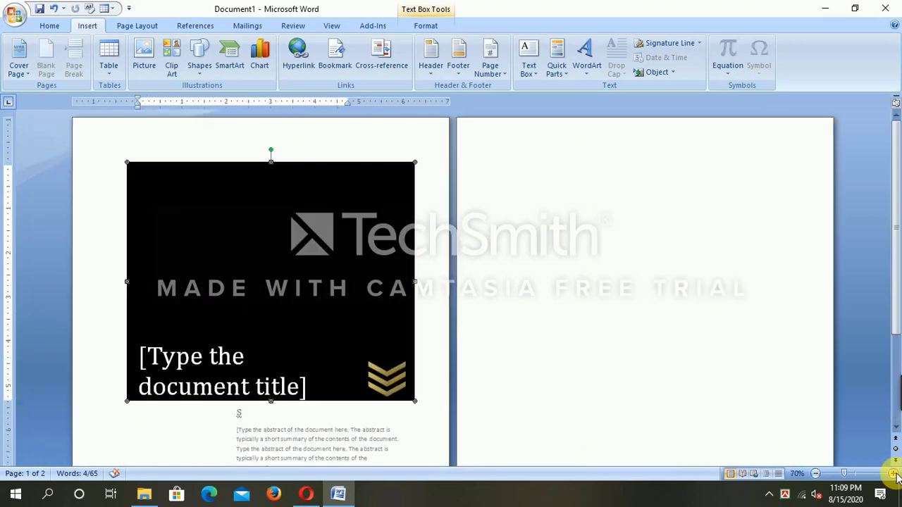
{"action": "left_click", "coordinate": [894, 474]}
{"action": "left_click", "coordinate": [893, 474]}
{"action": "left_click_drag", "start_coordinate": [895, 167], "coordinate": [900, 219]}
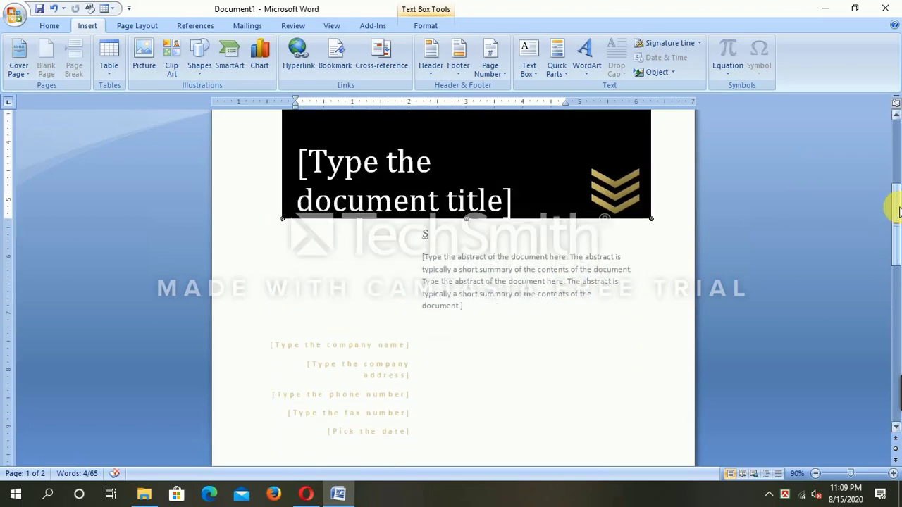
{"action": "mouse_move", "coordinate": [899, 211]}
{"action": "left_mouse_down"}
{"action": "mouse_move", "coordinate": [896, 195]}
{"action": "mouse_move", "coordinate": [896, 223]}
{"action": "left_mouse_up"}
{"action": "left_click", "coordinate": [385, 271]}
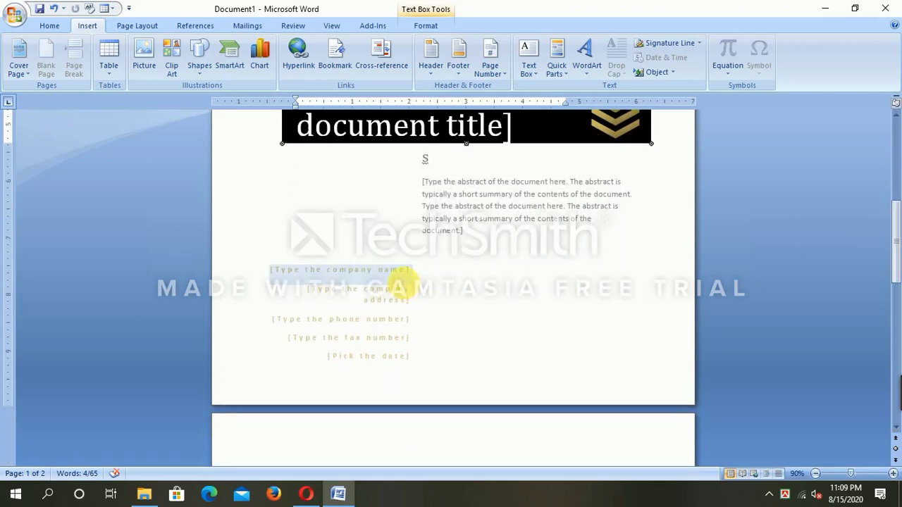
{"action": "left_click", "coordinate": [365, 302]}
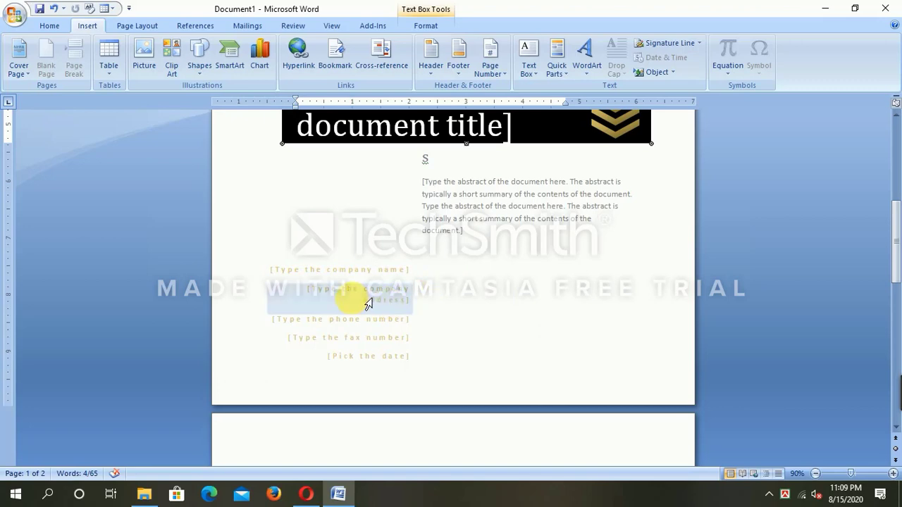
{"action": "left_click", "coordinate": [386, 320]}
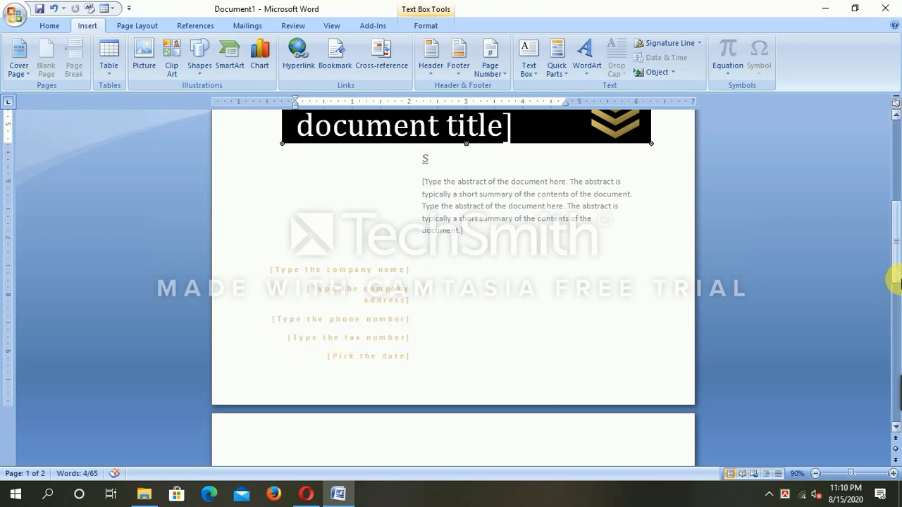
Step: Replace the Contrast cover page with the built-in Cubicles design
{"action": "left_click_drag", "start_coordinate": [898, 257], "coordinate": [899, 185]}
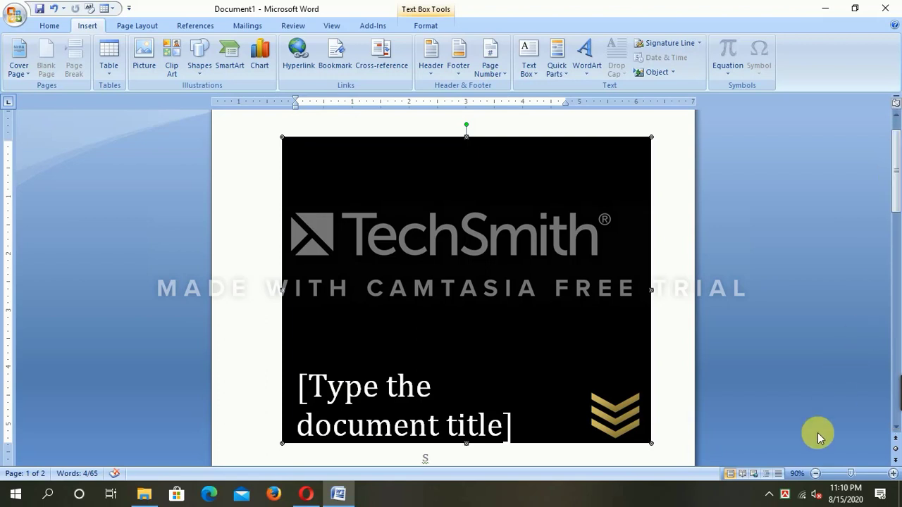
{"action": "left_click", "coordinate": [28, 76]}
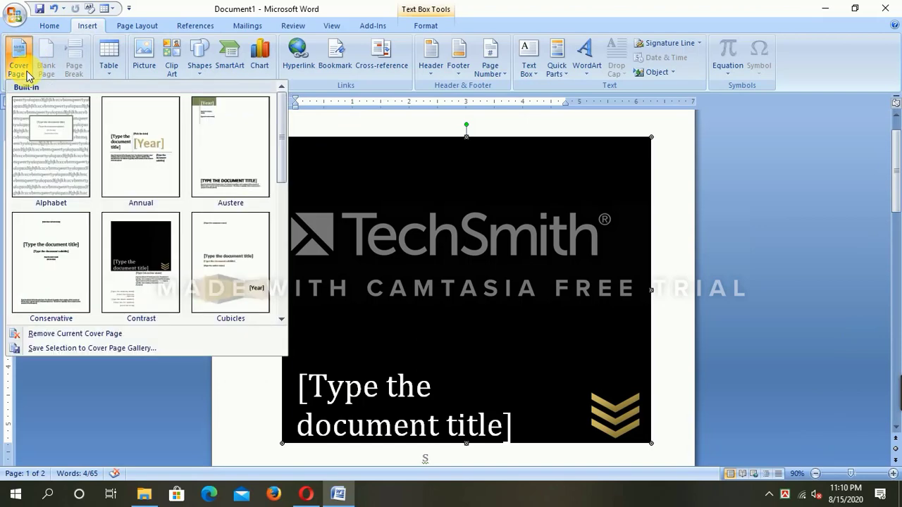
{"action": "left_click", "coordinate": [233, 245]}
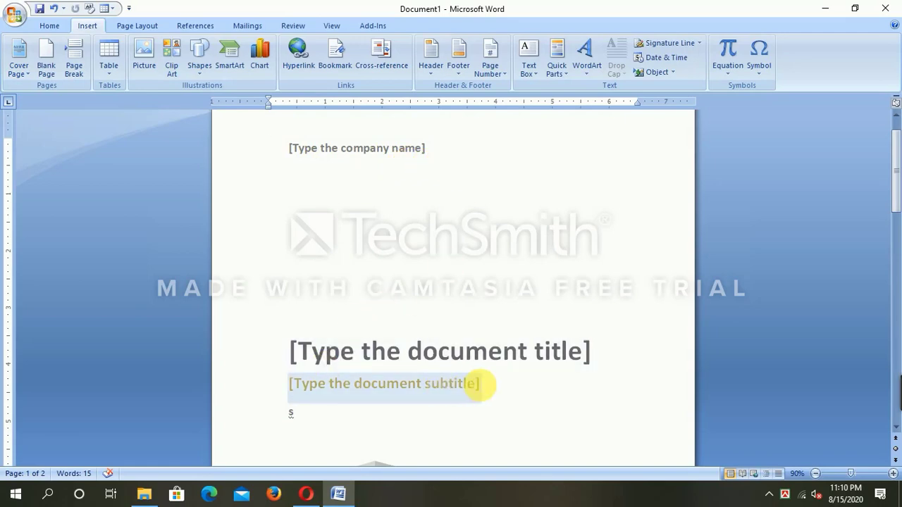
{"action": "left_click_drag", "start_coordinate": [900, 241], "coordinate": [894, 180]}
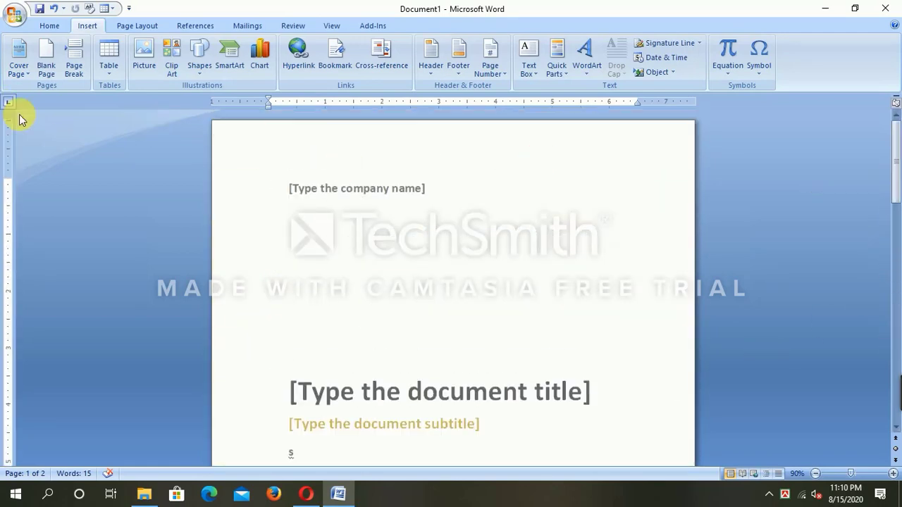
Step: Insert several blank pages at the cursor position, ahead of the cover page
{"action": "left_click", "coordinate": [48, 76]}
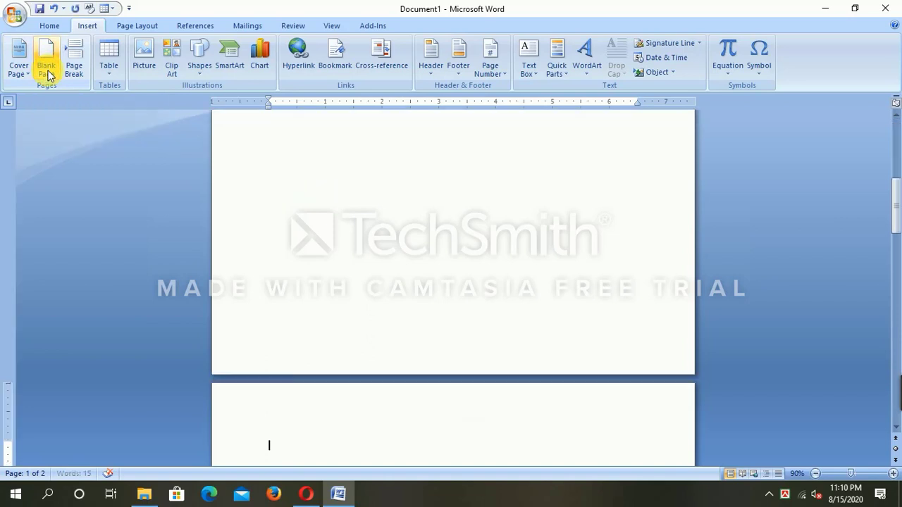
{"action": "left_click", "coordinate": [48, 75]}
{"action": "left_click", "coordinate": [47, 75]}
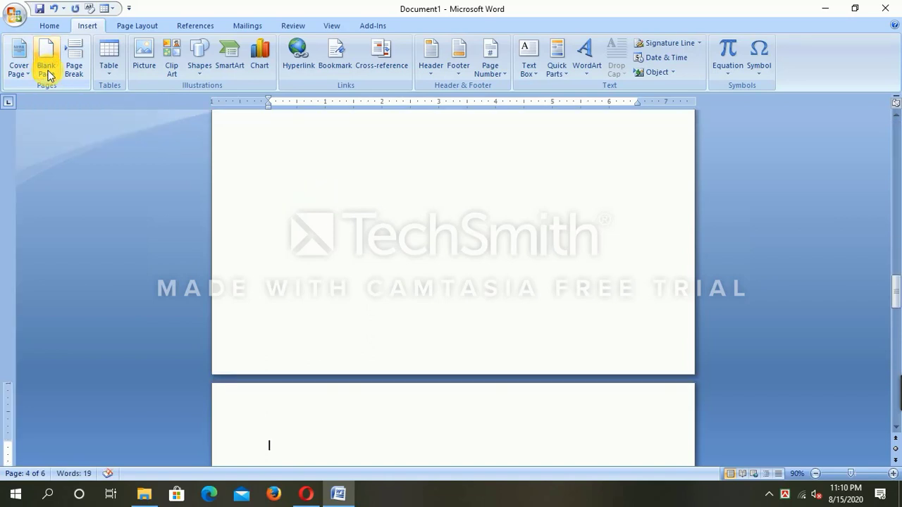
{"action": "left_click", "coordinate": [49, 76]}
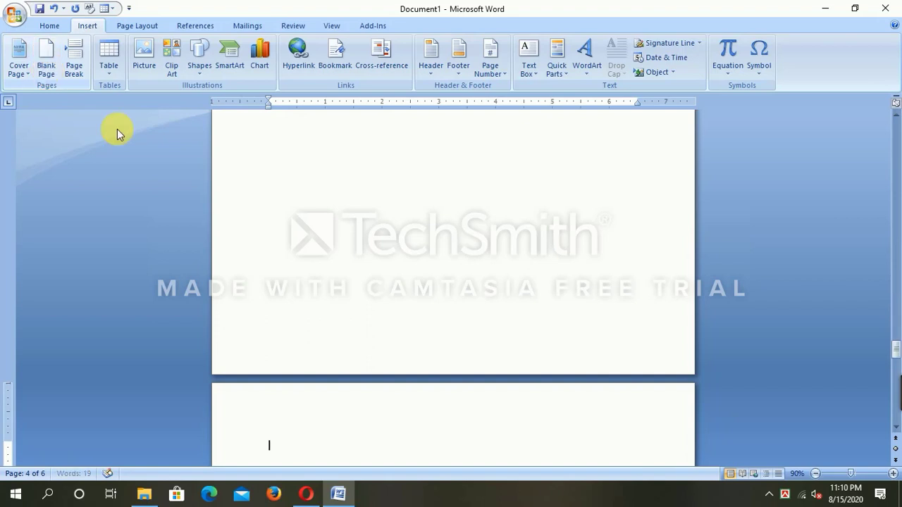
Step: Zoom the document out to 10% to view all of its pages together
{"action": "left_click", "coordinate": [816, 474]}
{"action": "left_click", "coordinate": [815, 474]}
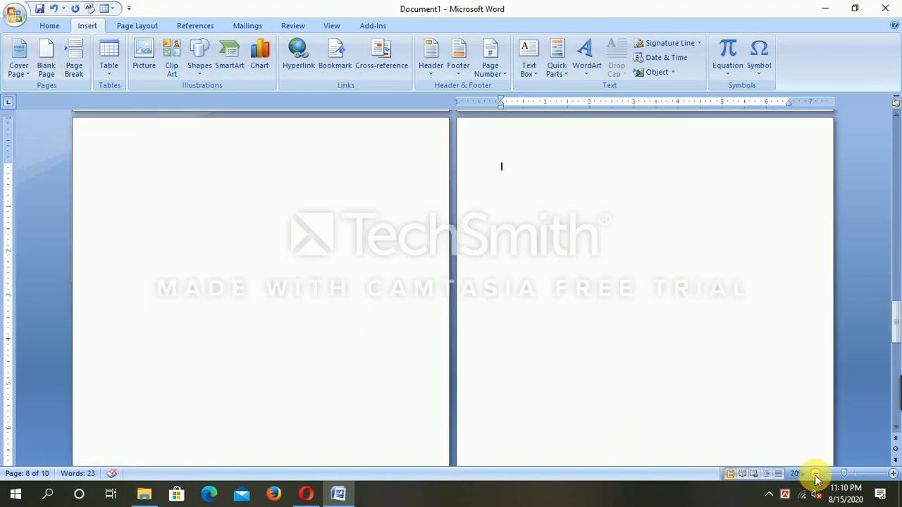
{"action": "left_click", "coordinate": [816, 474]}
{"action": "left_click", "coordinate": [815, 474]}
{"action": "left_click", "coordinate": [816, 474]}
{"action": "left_click", "coordinate": [816, 474]}
{"action": "left_click", "coordinate": [816, 473]}
{"action": "left_click", "coordinate": [816, 473]}
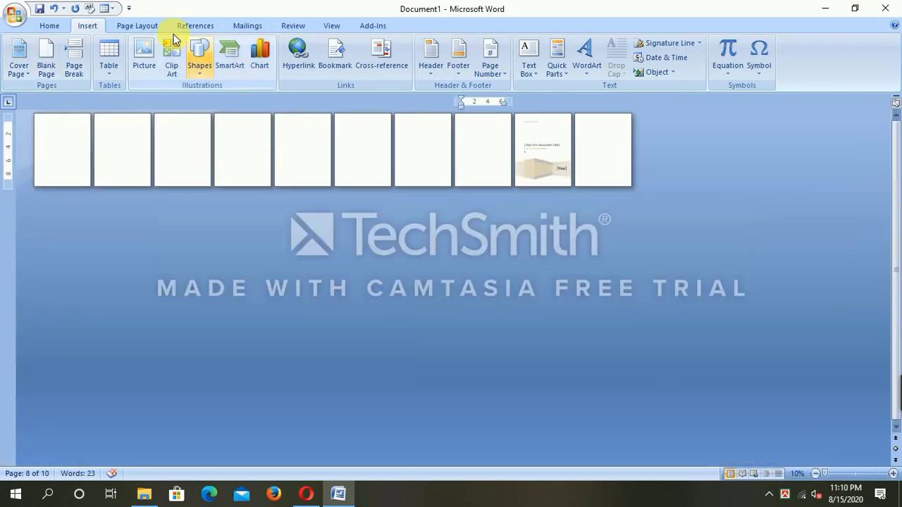
Step: Insert more blank pages ahead of the cover page until the document has 28 pages
{"action": "left_click", "coordinate": [50, 73]}
{"action": "left_click", "coordinate": [51, 73]}
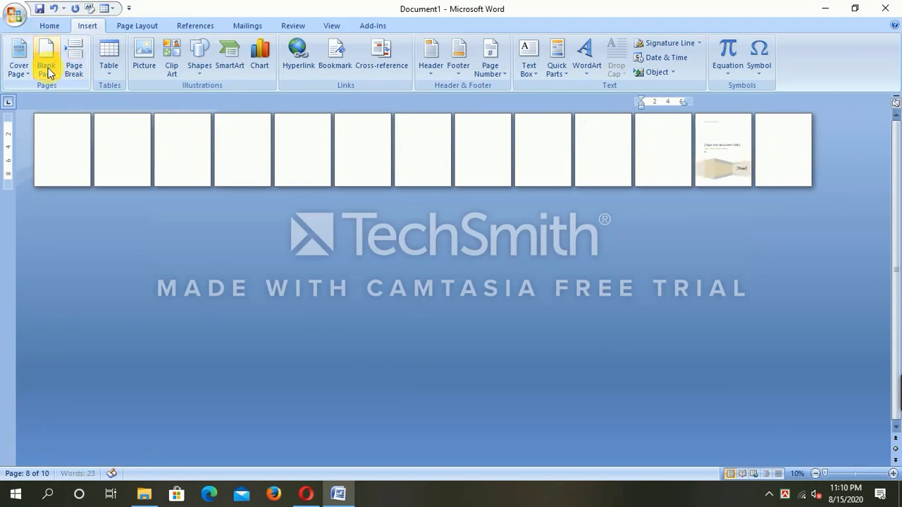
{"action": "left_click", "coordinate": [51, 74]}
{"action": "left_click", "coordinate": [47, 69]}
{"action": "left_click", "coordinate": [47, 69]}
{"action": "left_click", "coordinate": [46, 69]}
{"action": "left_click", "coordinate": [46, 69]}
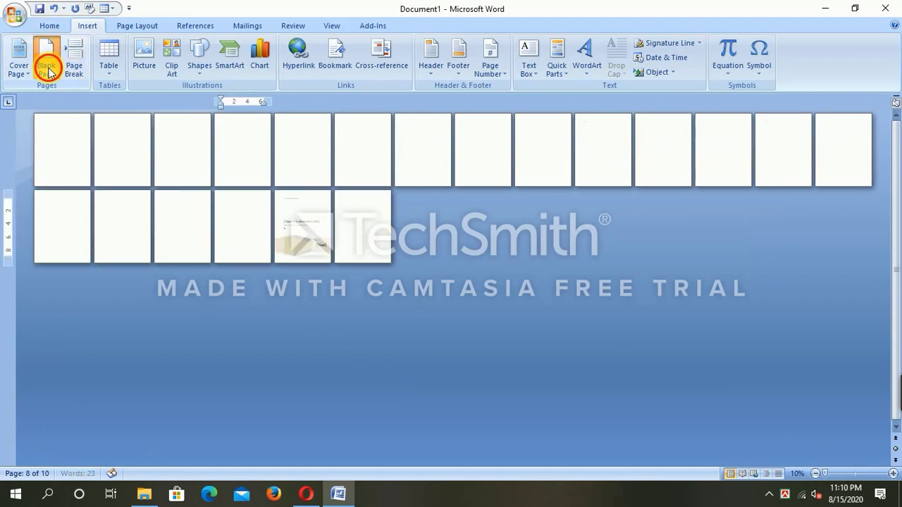
{"action": "left_click", "coordinate": [47, 69]}
{"action": "left_click", "coordinate": [47, 69]}
{"action": "left_click", "coordinate": [47, 69]}
{"action": "left_click", "coordinate": [47, 69]}
{"action": "left_click", "coordinate": [47, 69]}
{"action": "left_click", "coordinate": [46, 69]}
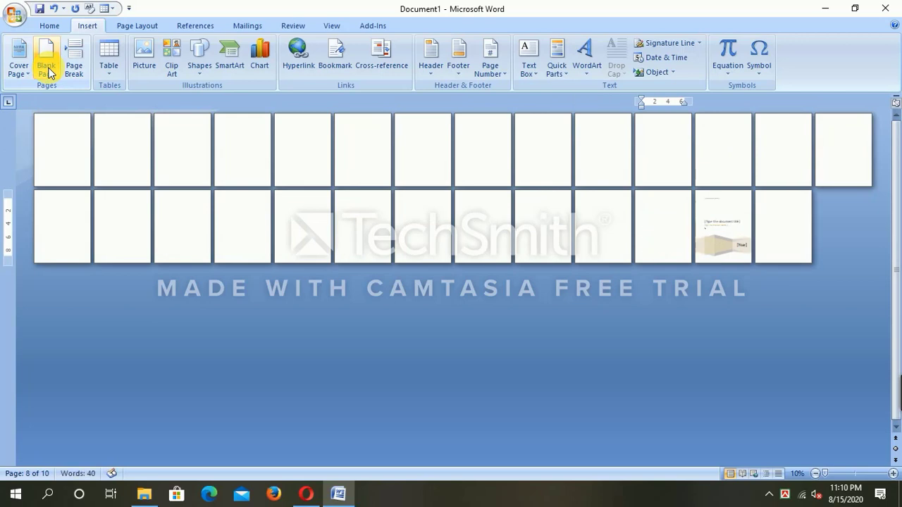
{"action": "left_click", "coordinate": [47, 69]}
Step: Delete all the blank pages, starting from the last page, so that only the Cubicles cover page remains
{"action": "left_click", "coordinate": [842, 218]}
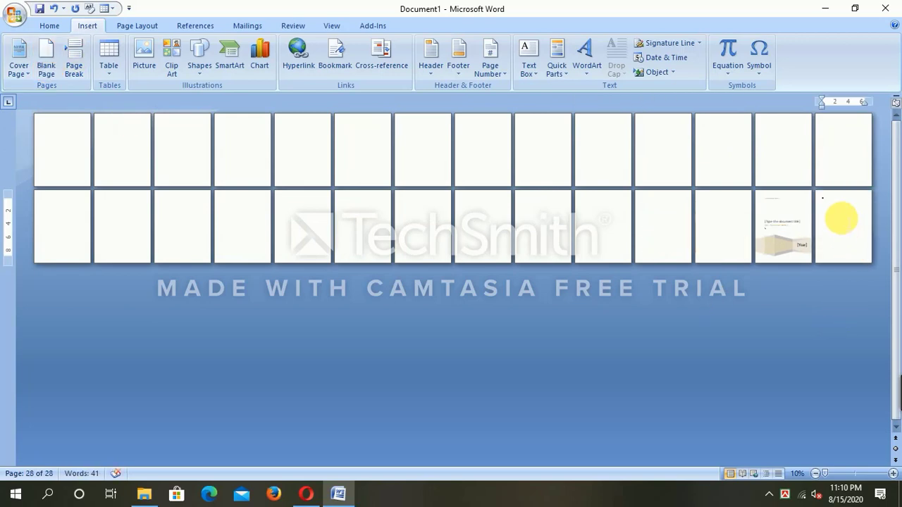
{"action": "key", "text": "BackSpace"}
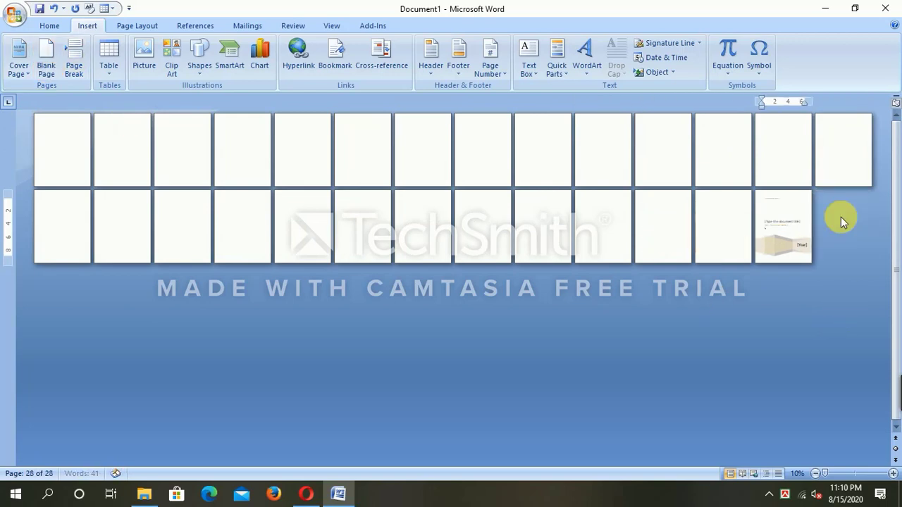
{"action": "key", "text": "BackSpace"}
{"action": "key", "text": "BackSpace"}
{"action": "key", "text": "BackSpace"}
{"action": "key", "text": "BackSpace"}
{"action": "key", "text": "BackSpace"}
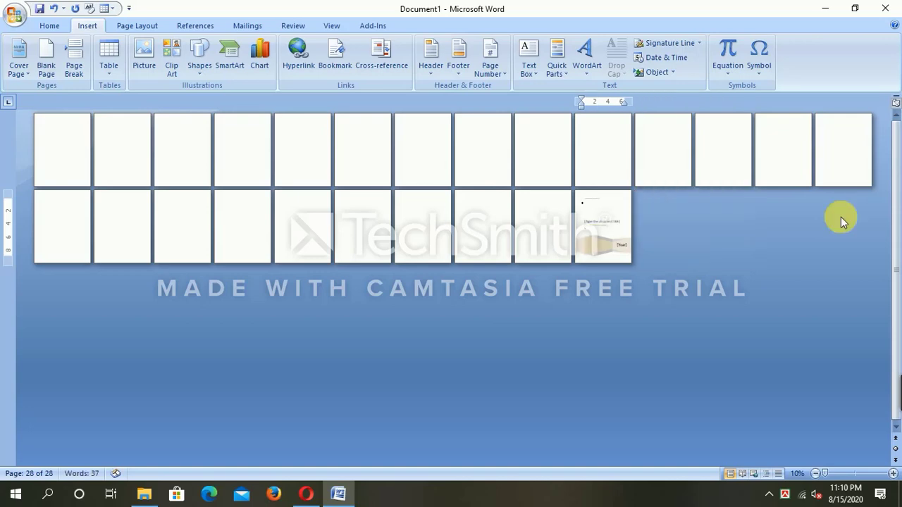
{"action": "key", "text": "BackSpace"}
{"action": "key", "text": "BackSpace"}
{"action": "key", "text": "BackSpace"}
{"action": "key", "text": "BackSpace"}
{"action": "key", "text": "BackSpace"}
{"action": "key", "text": "BackSpace"}
{"action": "key", "text": "BackSpace"}
{"action": "key", "text": "BackSpace"}
{"action": "key", "text": "BackSpace"}
{"action": "key", "text": "BackSpace"}
{"action": "key", "text": "BackSpace"}
{"action": "key", "text": "BackSpace"}
{"action": "key", "text": "BackSpace"}
{"action": "key", "text": "BackSpace"}
{"action": "key", "text": "BackSpace"}
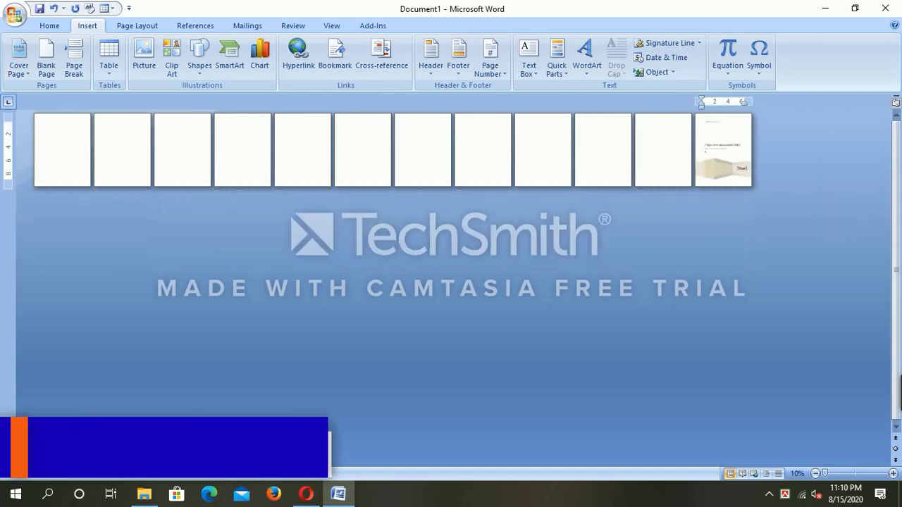
{"action": "key", "text": "BackSpace"}
{"action": "key", "text": "BackSpace"}
{"action": "key", "text": "BackSpace"}
{"action": "key", "text": "BackSpace"}
{"action": "key", "text": "BackSpace"}
{"action": "key", "text": "BackSpace"}
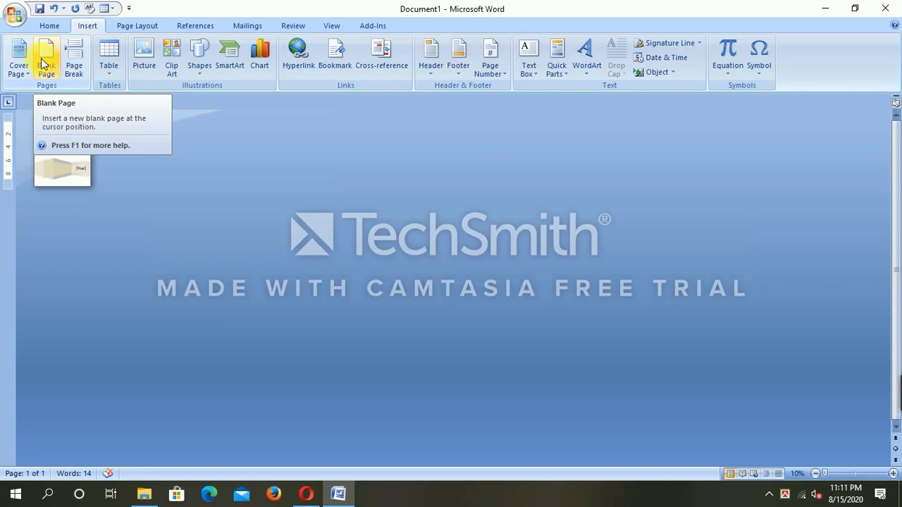
Step: Insert a long run of page breaks ahead of the cover page until the document has more than thirty pages
{"action": "left_click", "coordinate": [84, 76]}
{"action": "left_click", "coordinate": [83, 78]}
{"action": "left_click", "coordinate": [83, 79]}
{"action": "left_click", "coordinate": [84, 80]}
{"action": "left_click", "coordinate": [84, 79]}
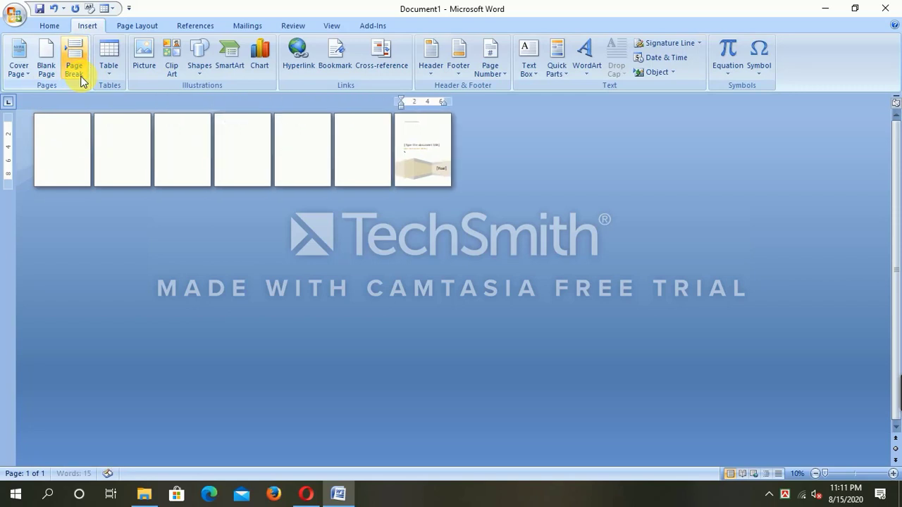
{"action": "left_click", "coordinate": [83, 79]}
{"action": "left_click", "coordinate": [83, 79]}
{"action": "left_click", "coordinate": [84, 79]}
{"action": "left_click", "coordinate": [84, 79]}
{"action": "left_click", "coordinate": [83, 79]}
{"action": "left_click", "coordinate": [83, 78]}
{"action": "left_click", "coordinate": [81, 77]}
{"action": "left_click", "coordinate": [81, 77]}
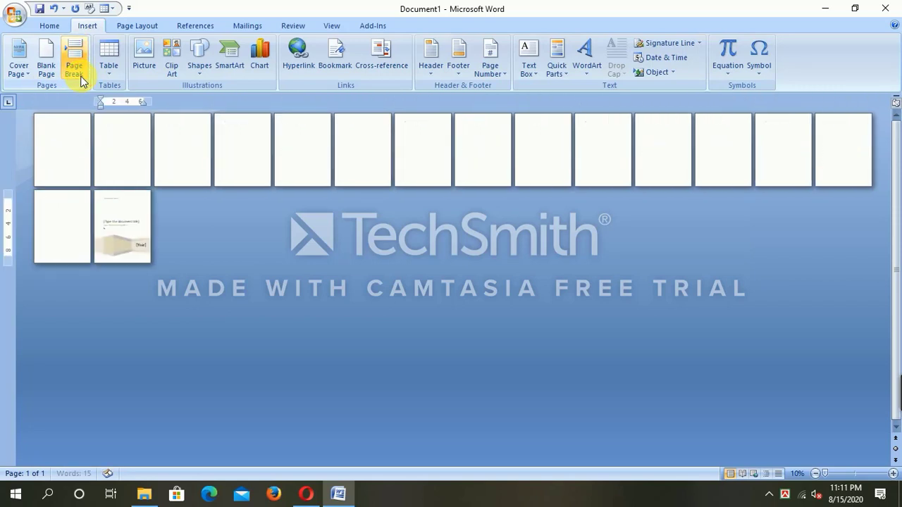
{"action": "left_click", "coordinate": [82, 78]}
{"action": "left_click", "coordinate": [82, 77]}
{"action": "left_click", "coordinate": [82, 78]}
{"action": "left_click", "coordinate": [82, 77]}
{"action": "left_click", "coordinate": [82, 78]}
{"action": "left_click", "coordinate": [82, 77]}
{"action": "left_click", "coordinate": [82, 77]}
{"action": "left_click", "coordinate": [82, 78]}
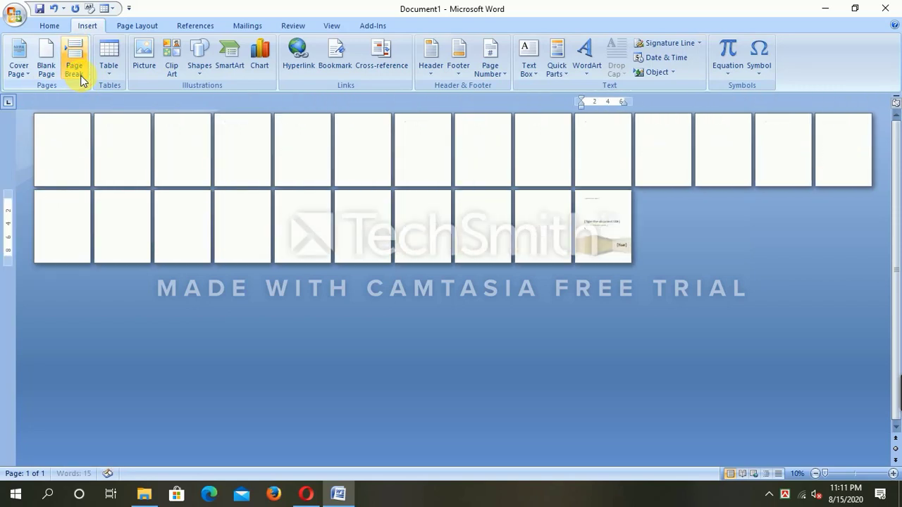
{"action": "left_click", "coordinate": [82, 78]}
{"action": "left_click", "coordinate": [82, 77]}
{"action": "left_click", "coordinate": [81, 78]}
{"action": "left_click", "coordinate": [82, 78]}
{"action": "left_click", "coordinate": [82, 78]}
{"action": "left_click", "coordinate": [82, 78]}
{"action": "left_click", "coordinate": [82, 79]}
{"action": "left_click", "coordinate": [83, 79]}
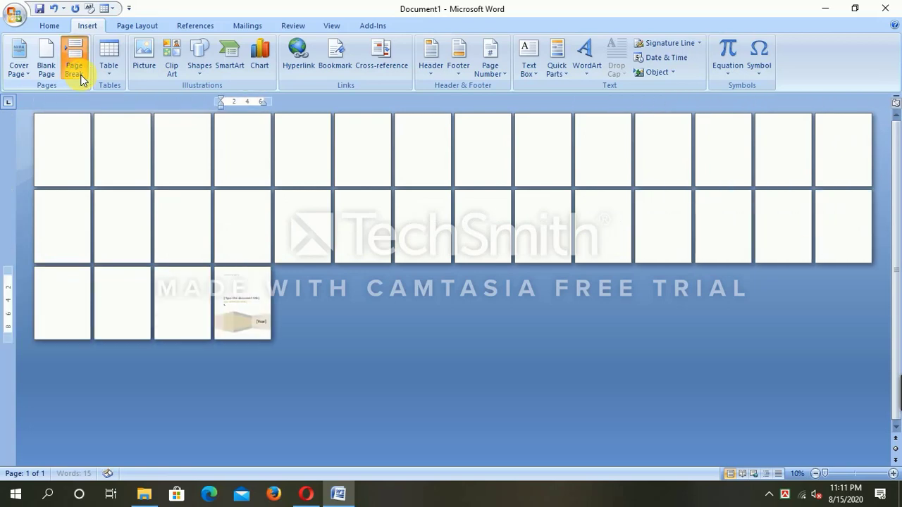
{"action": "left_click", "coordinate": [78, 79]}
Step: Delete all the inserted page breaks so that only the single cover page remains
{"action": "key", "text": "BackSpace"}
{"action": "key", "text": "BackSpace"}
{"action": "key", "text": "BackSpace"}
{"action": "key", "text": "BackSpace"}
{"action": "key", "text": "BackSpace"}
{"action": "key", "text": "BackSpace"}
{"action": "key", "text": "BackSpace"}
{"action": "key", "text": "BackSpace"}
{"action": "key", "text": "BackSpace"}
{"action": "key", "text": "BackSpace"}
{"action": "key", "text": "BackSpace"}
{"action": "key", "text": "BackSpace"}
{"action": "key", "text": "BackSpace"}
{"action": "key", "text": "BackSpace"}
{"action": "key", "text": "BackSpace"}
{"action": "key", "text": "BackSpace"}
{"action": "key", "text": "BackSpace"}
{"action": "key", "text": "BackSpace"}
{"action": "key", "text": "BackSpace"}
{"action": "key", "text": "BackSpace"}
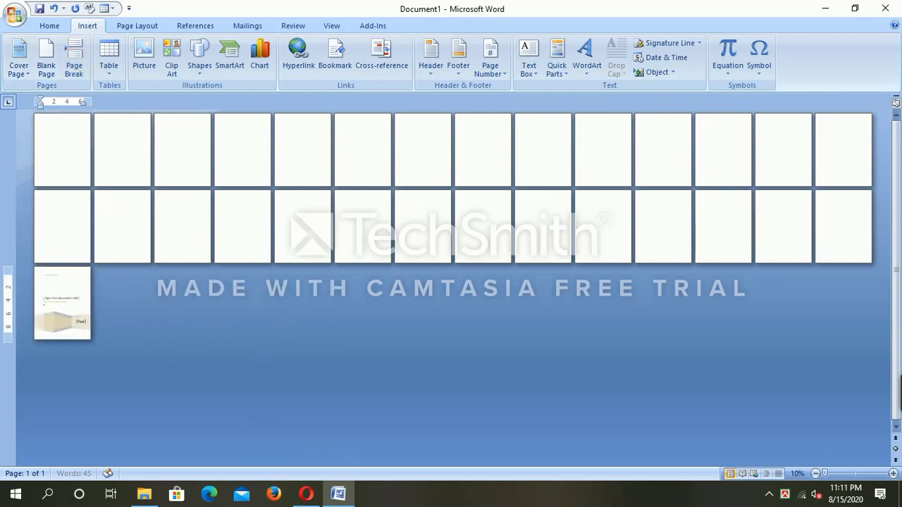
{"action": "key", "text": "BackSpace"}
{"action": "key", "text": "BackSpace"}
{"action": "key", "text": "BackSpace"}
{"action": "key", "text": "BackSpace"}
{"action": "key", "text": "BackSpace"}
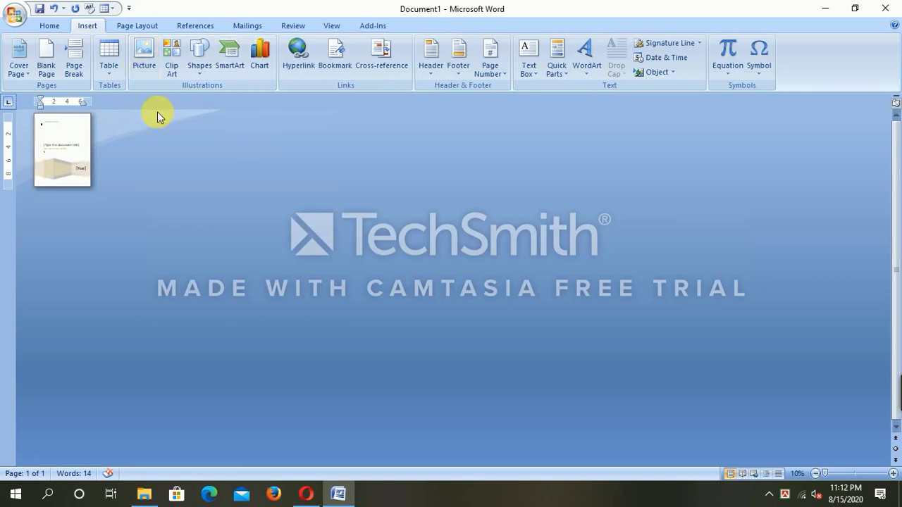
Step: Delete the company name placeholder from the Cubicles cover page
{"action": "left_click_drag", "start_coordinate": [824, 474], "coordinate": [887, 475]}
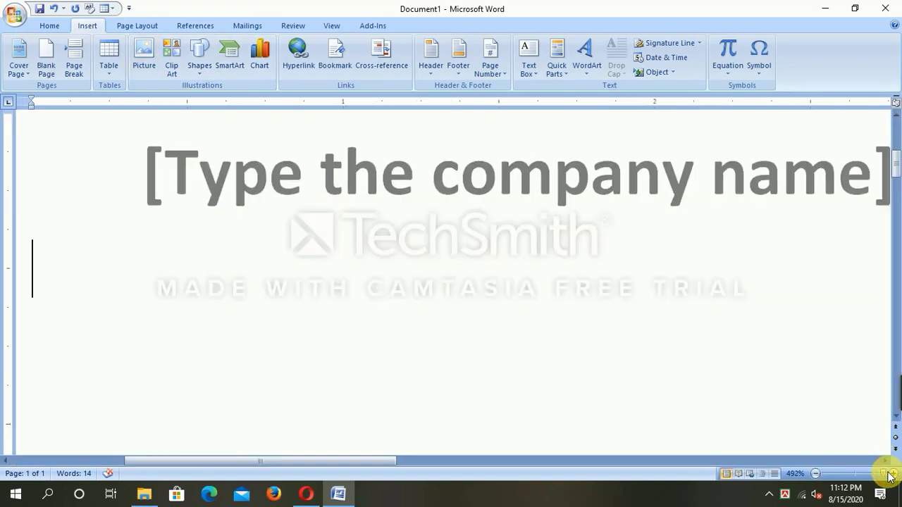
{"action": "left_click", "coordinate": [852, 482]}
{"action": "left_click", "coordinate": [852, 479]}
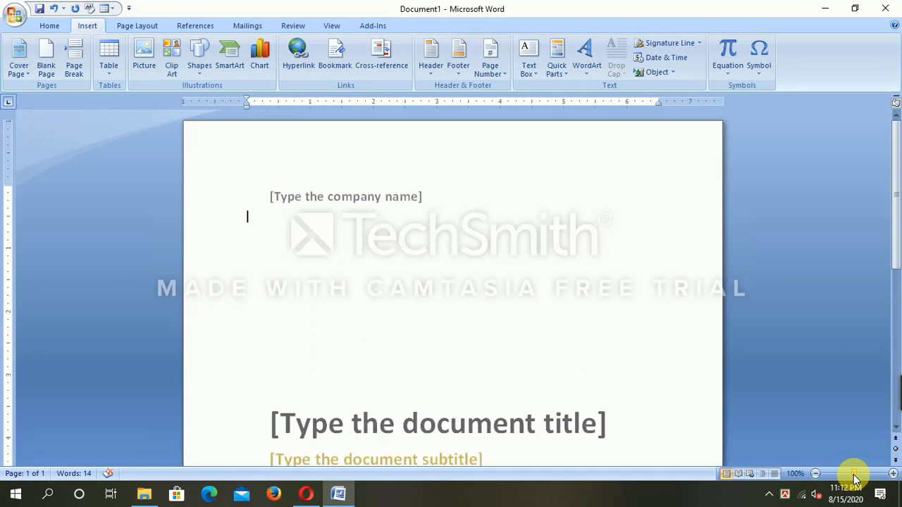
{"action": "left_click", "coordinate": [292, 200]}
{"action": "left_click_drag", "start_coordinate": [332, 243], "coordinate": [626, 499]}
{"action": "key", "text": "Delete"}
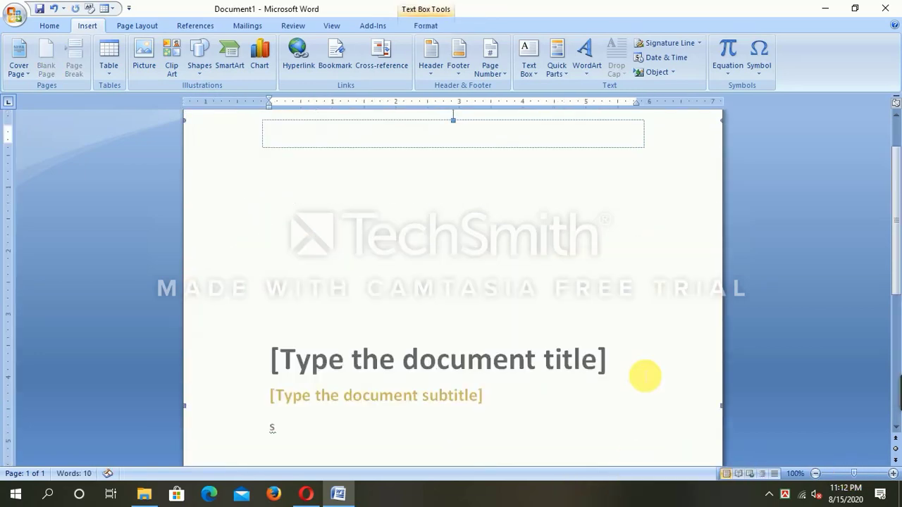
Step: Replace the Cubicles cover page with the built-in Alphabet design
{"action": "left_click", "coordinate": [26, 75]}
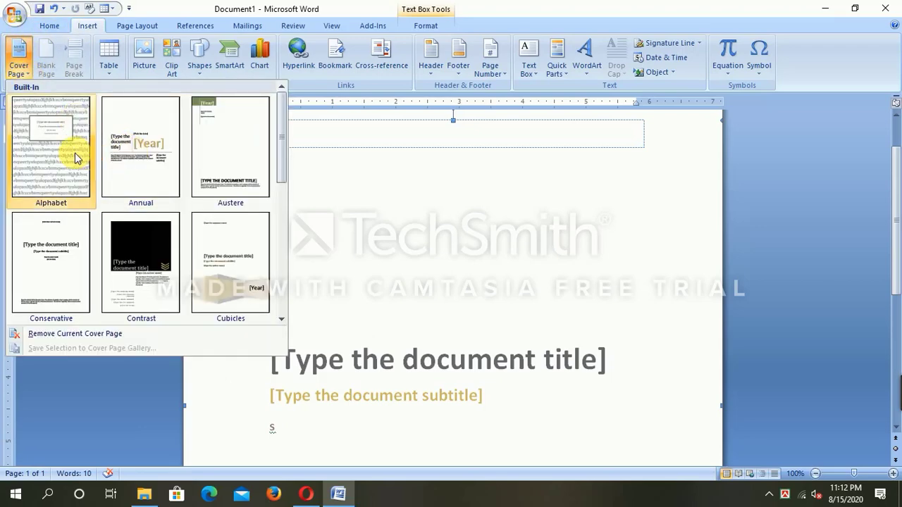
{"action": "left_click", "coordinate": [75, 157]}
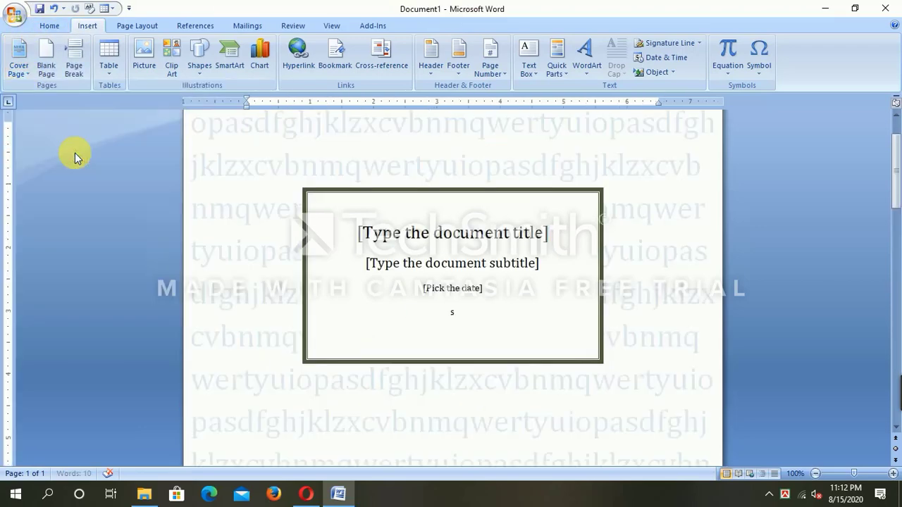
{"action": "left_click", "coordinate": [19, 70]}
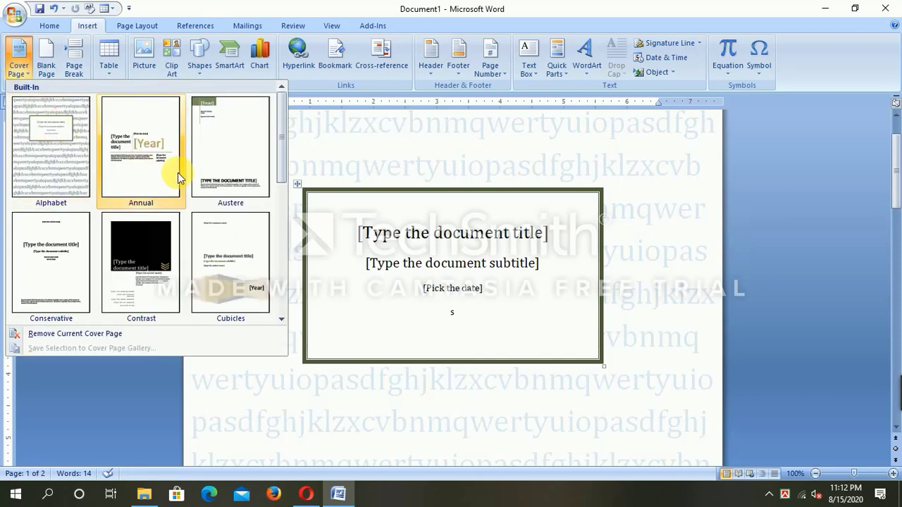
{"action": "left_click", "coordinate": [411, 374]}
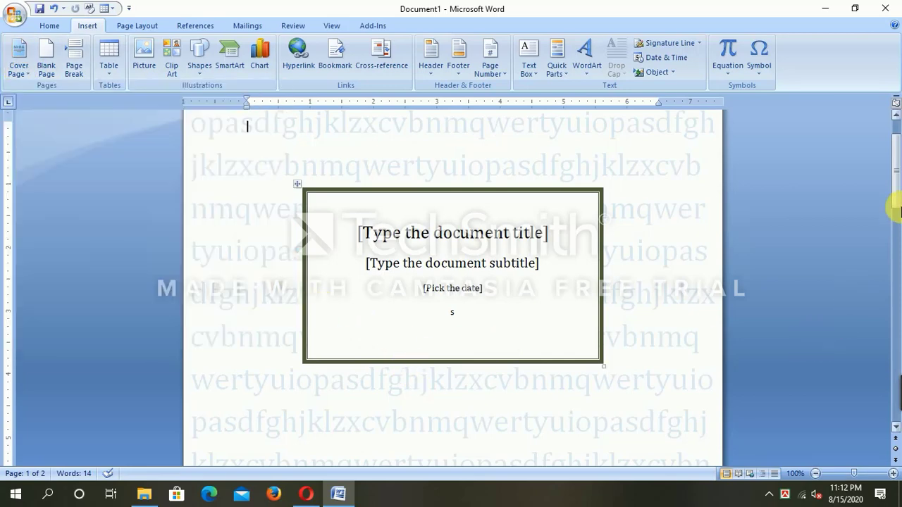
Step: Delete the repeating-letter background text box and the bordered title table from the Alphabet cover page
{"action": "left_click_drag", "start_coordinate": [894, 203], "coordinate": [895, 184]}
{"action": "left_click", "coordinate": [191, 130]}
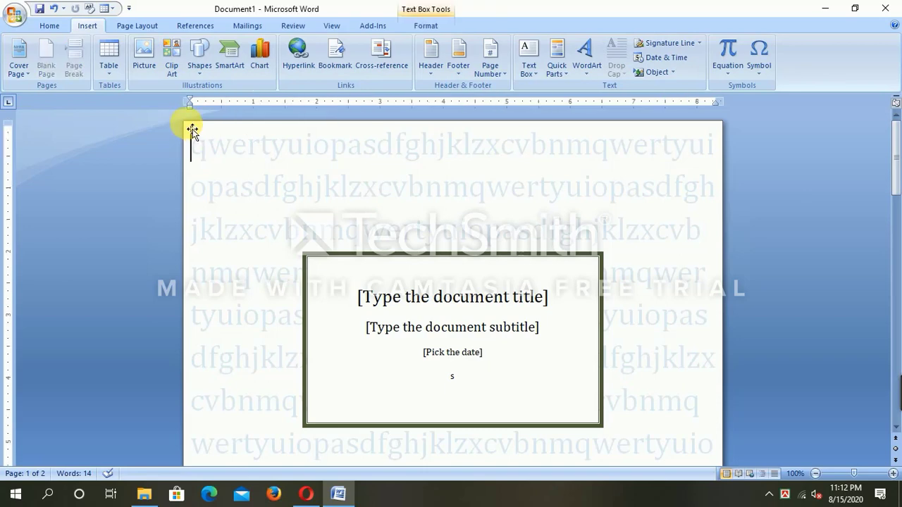
{"action": "key", "text": "Delete"}
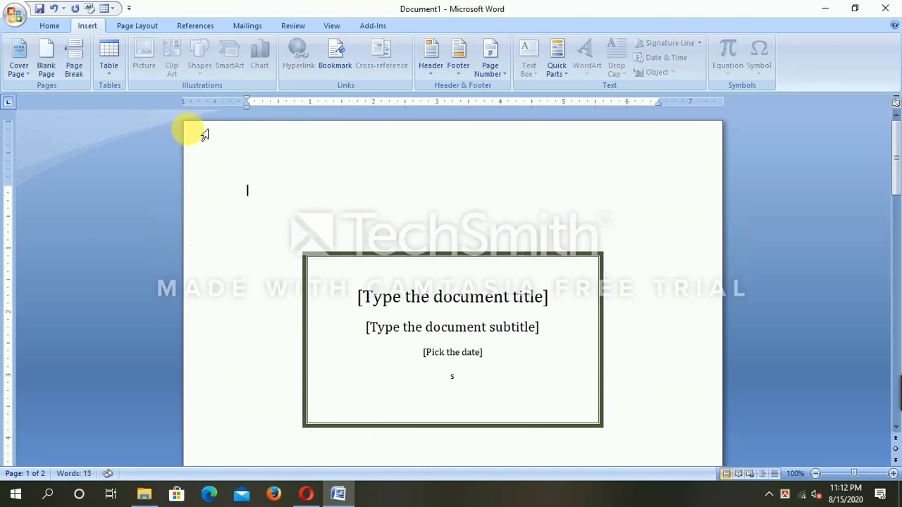
{"action": "left_click", "coordinate": [332, 266]}
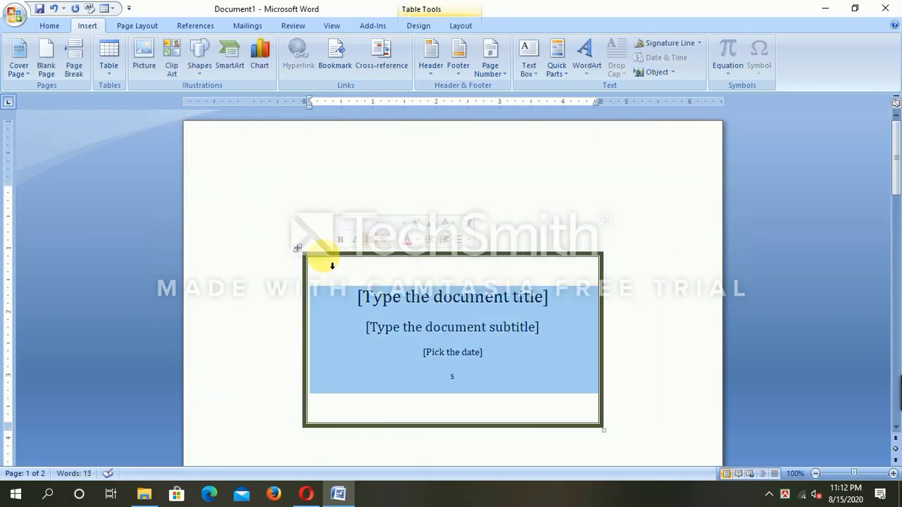
{"action": "left_click", "coordinate": [297, 248]}
{"action": "key", "text": "BackSpace"}
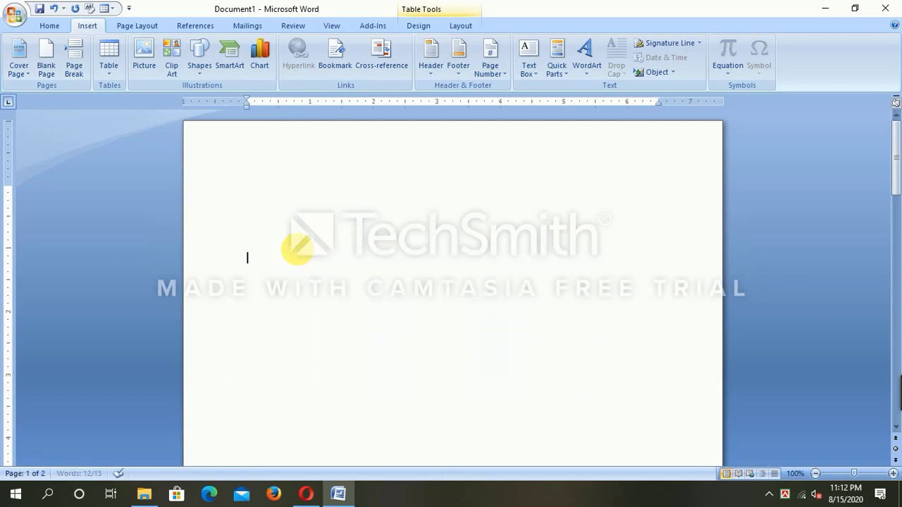
{"action": "left_click_drag", "start_coordinate": [892, 191], "coordinate": [899, 148]}
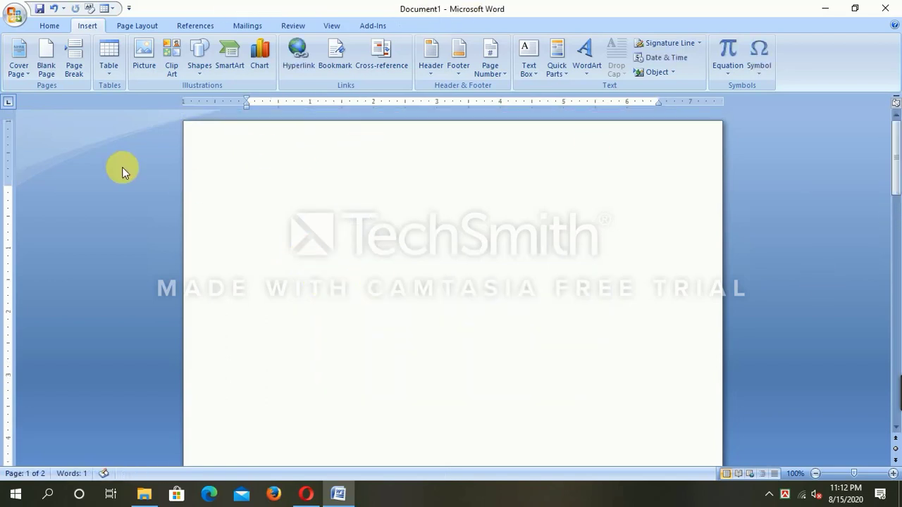
Step: Insert the picture "abstract-logo-with-colorful-leaves_1025-695 (2)" from the Pictures folder into the document
{"action": "left_click", "coordinate": [152, 51]}
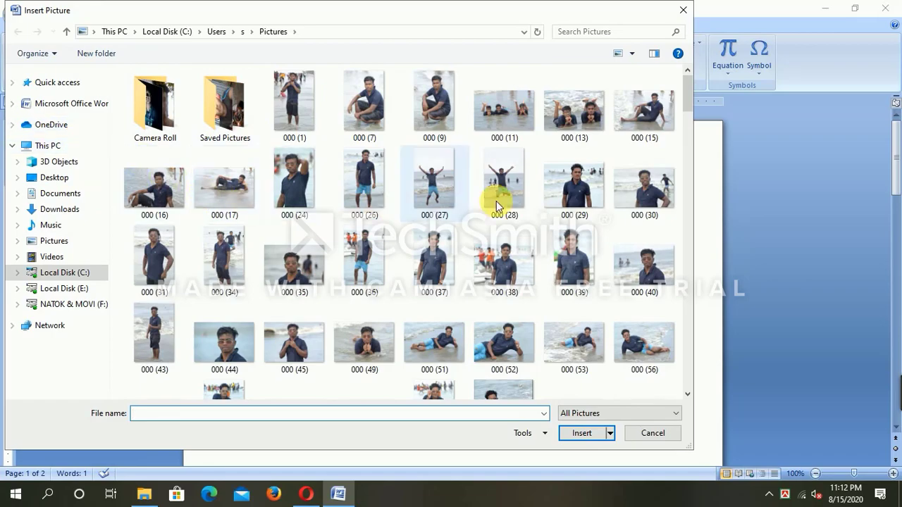
{"action": "mouse_move", "coordinate": [691, 104]}
{"action": "left_mouse_down"}
{"action": "mouse_move", "coordinate": [694, 227]}
{"action": "mouse_move", "coordinate": [700, 217]}
{"action": "mouse_move", "coordinate": [714, 308]}
{"action": "mouse_move", "coordinate": [690, 298]}
{"action": "left_mouse_up"}
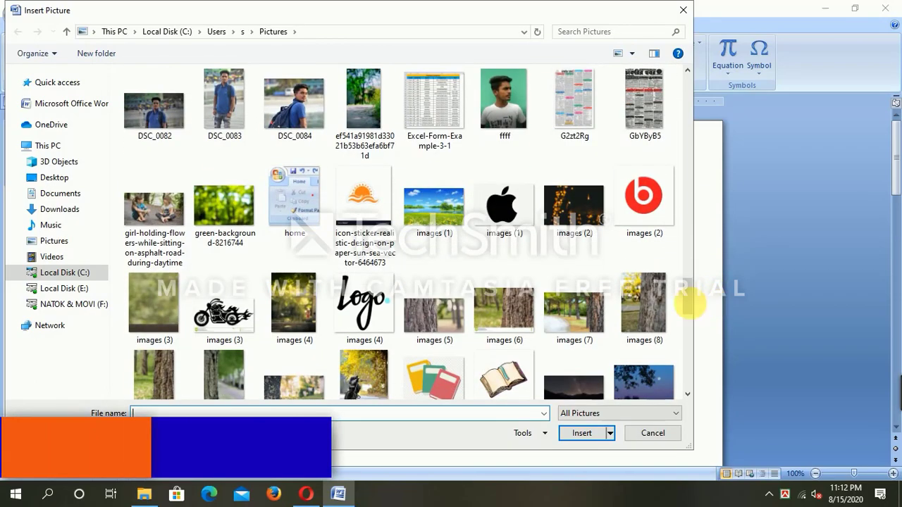
{"action": "left_click", "coordinate": [485, 215]}
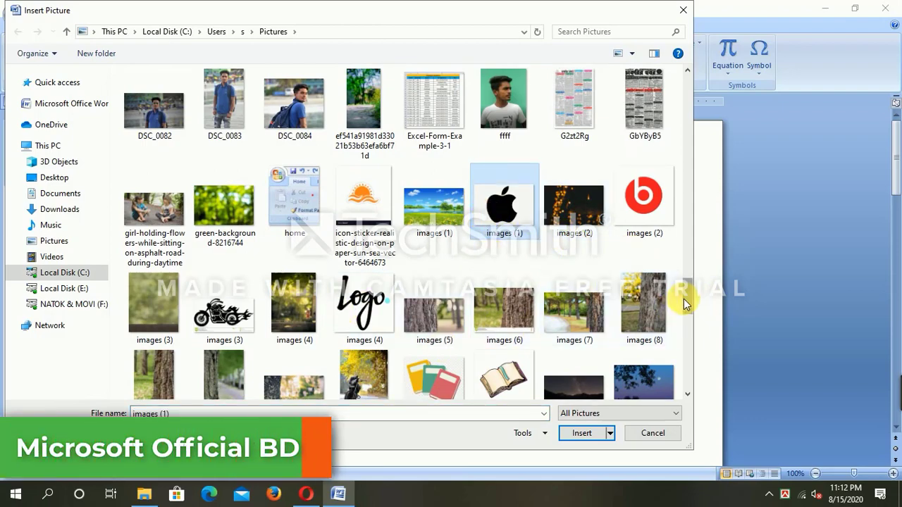
{"action": "mouse_move", "coordinate": [684, 298]}
{"action": "left_mouse_down"}
{"action": "mouse_move", "coordinate": [691, 141]}
{"action": "mouse_move", "coordinate": [702, 131]}
{"action": "mouse_move", "coordinate": [698, 203]}
{"action": "left_mouse_up"}
{"action": "left_click", "coordinate": [373, 187]}
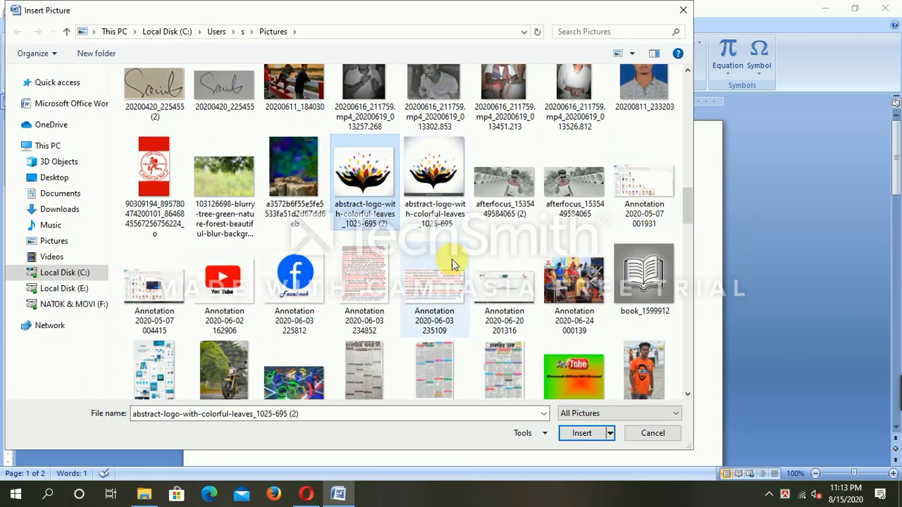
{"action": "left_click", "coordinate": [583, 432]}
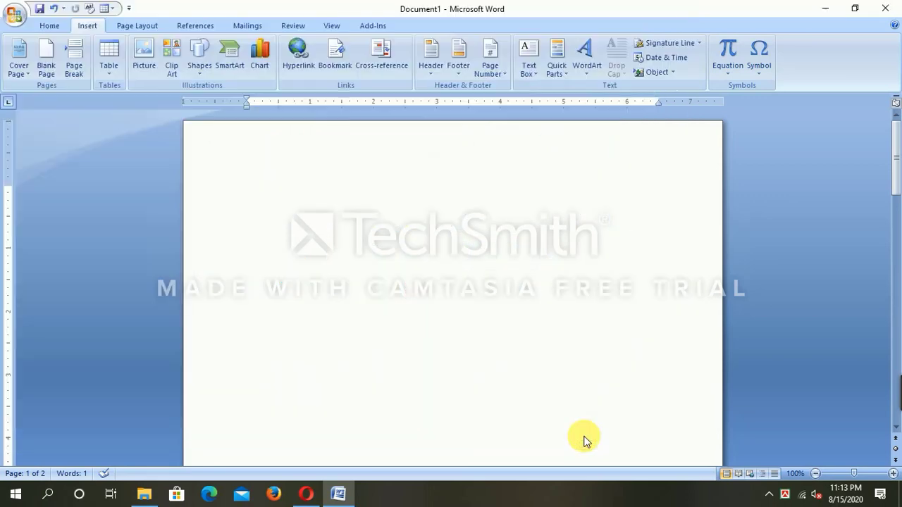
{"action": "left_click_drag", "start_coordinate": [895, 180], "coordinate": [893, 187]}
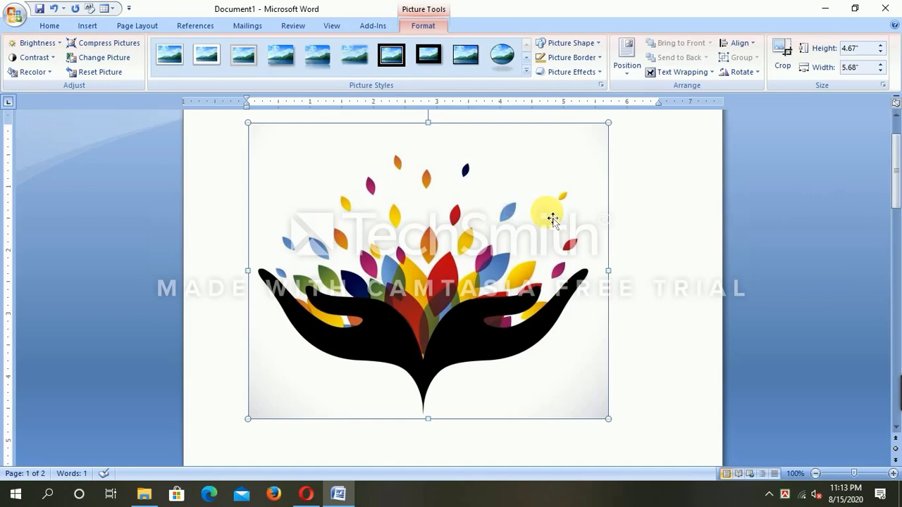
Step: Set the logo picture's text wrapping to Behind Text and move the picture slightly to the right on the page
{"action": "left_click_drag", "start_coordinate": [435, 237], "coordinate": [323, 264]}
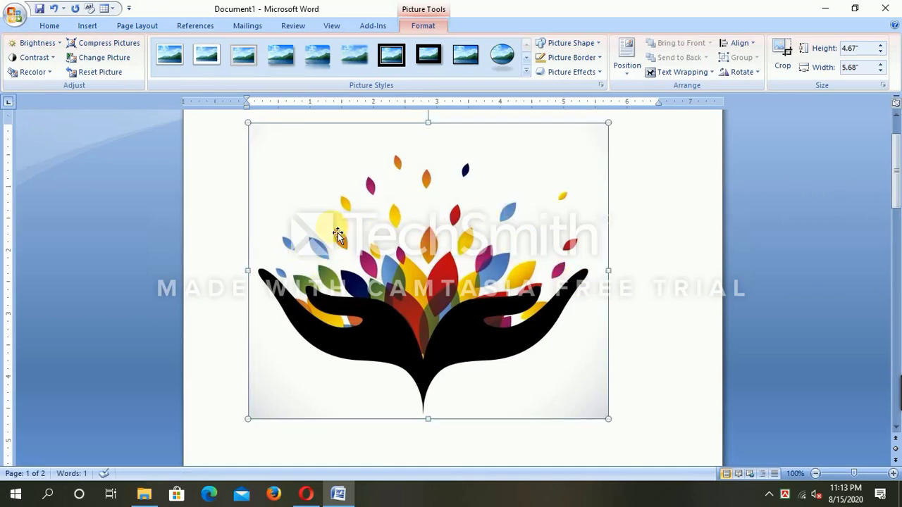
{"action": "mouse_move", "coordinate": [338, 234]}
{"action": "left_mouse_down"}
{"action": "mouse_move", "coordinate": [435, 266]}
{"action": "mouse_move", "coordinate": [342, 232]}
{"action": "left_mouse_up"}
{"action": "left_click_drag", "start_coordinate": [895, 241], "coordinate": [894, 199]}
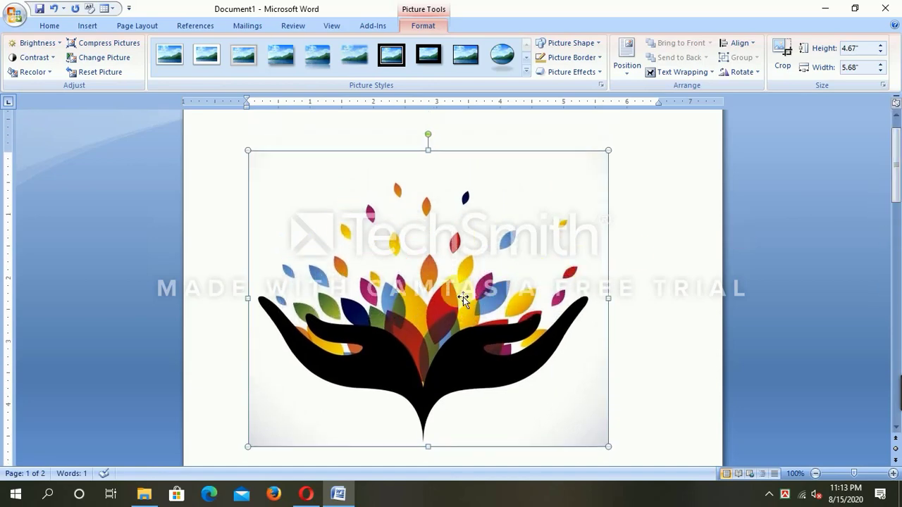
{"action": "right_click", "coordinate": [376, 233]}
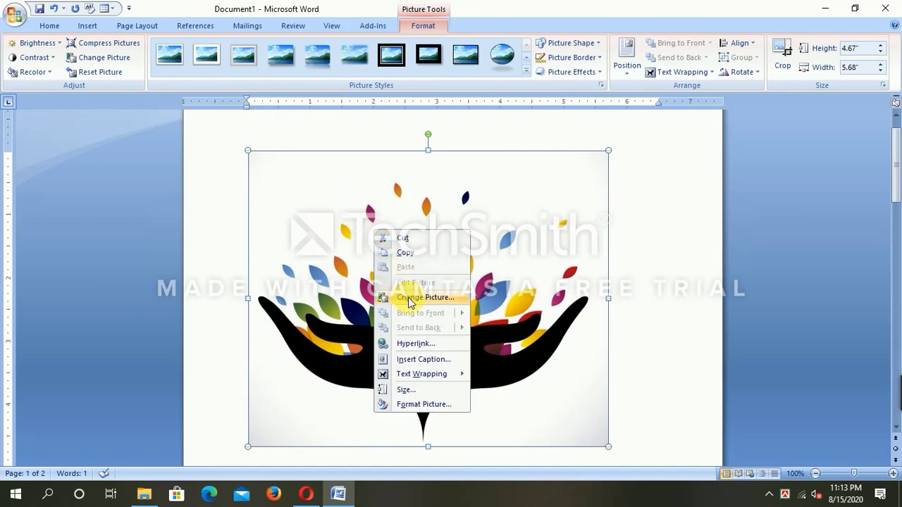
{"action": "mouse_move", "coordinate": [417, 376]}
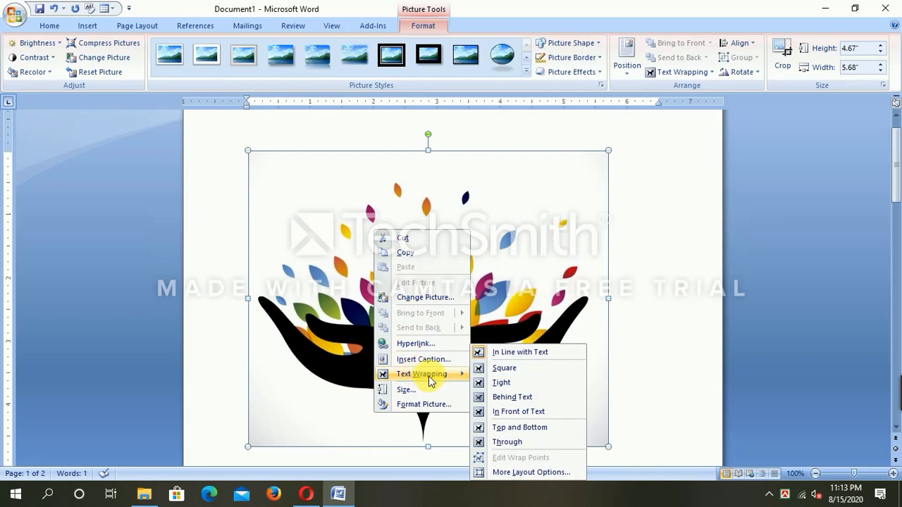
{"action": "left_click", "coordinate": [500, 402]}
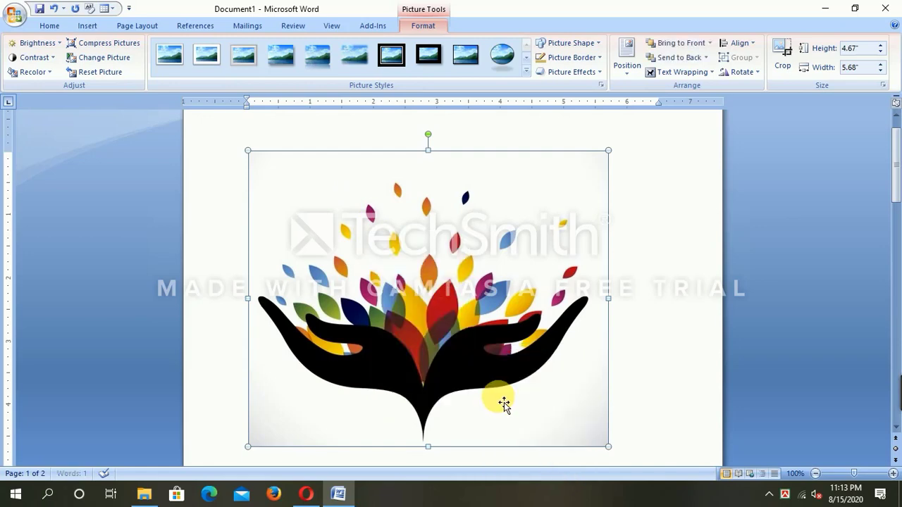
{"action": "left_click_drag", "start_coordinate": [427, 316], "coordinate": [457, 324]}
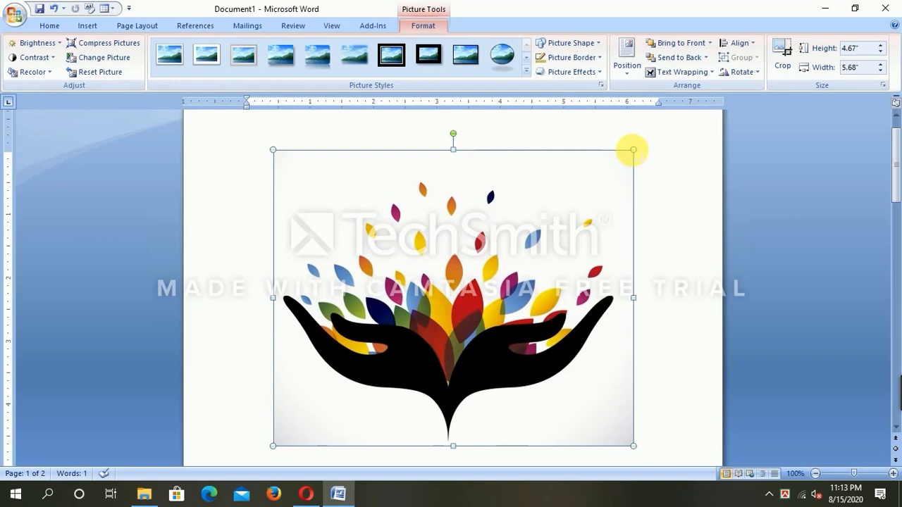
Step: Resize the logo picture to about 4.56" high by 5.07" wide and reposition it on the page
{"action": "mouse_move", "coordinate": [633, 150]}
{"action": "left_mouse_down"}
{"action": "mouse_move", "coordinate": [557, 226]}
{"action": "mouse_move", "coordinate": [485, 273]}
{"action": "mouse_move", "coordinate": [562, 190]}
{"action": "mouse_move", "coordinate": [625, 156]}
{"action": "left_mouse_up"}
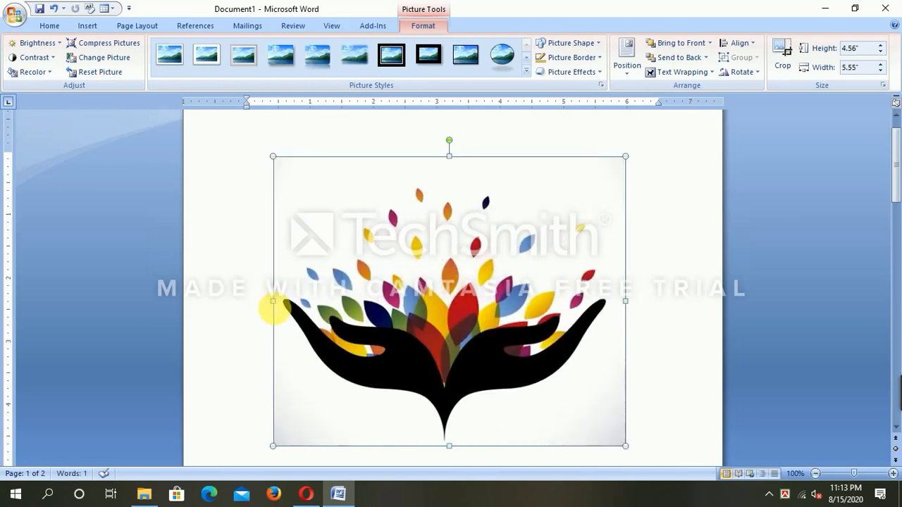
{"action": "left_click_drag", "start_coordinate": [280, 303], "coordinate": [474, 301]}
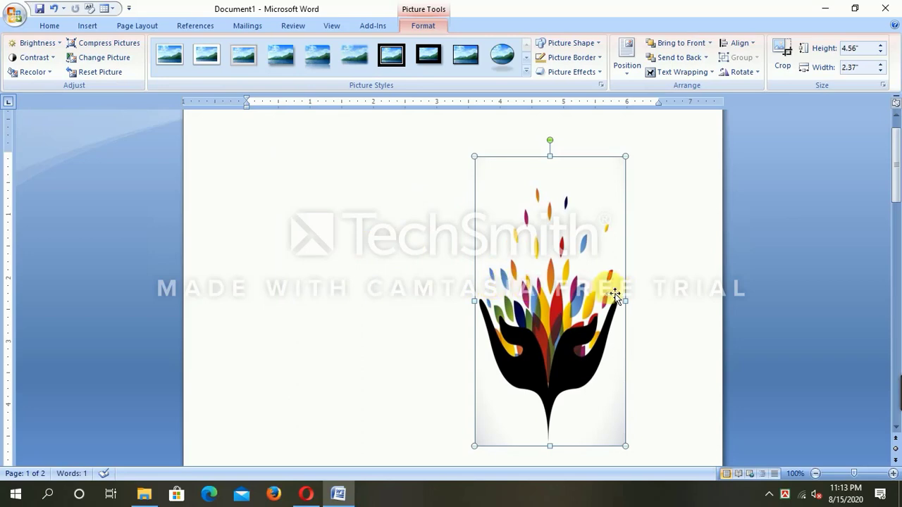
{"action": "left_click_drag", "start_coordinate": [625, 301], "coordinate": [695, 301]}
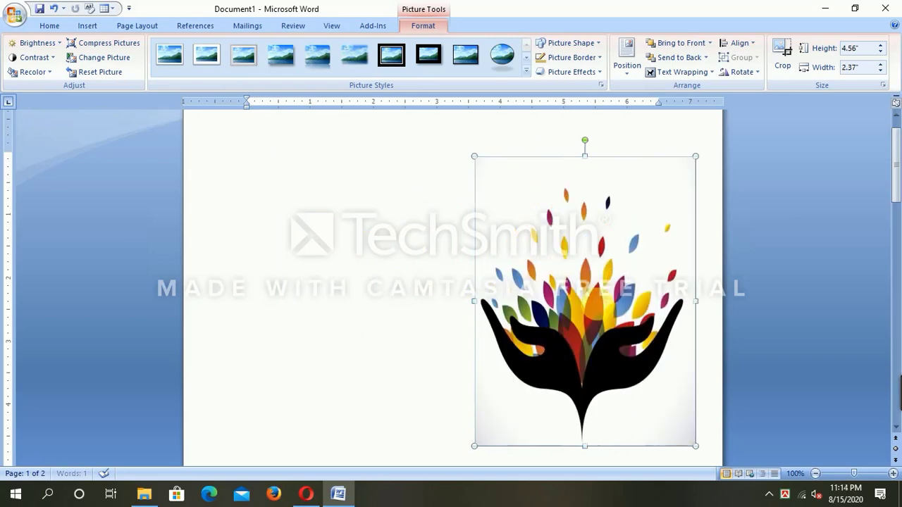
{"action": "left_click_drag", "start_coordinate": [474, 302], "coordinate": [373, 302]}
{"action": "left_click_drag", "start_coordinate": [578, 260], "coordinate": [516, 260]}
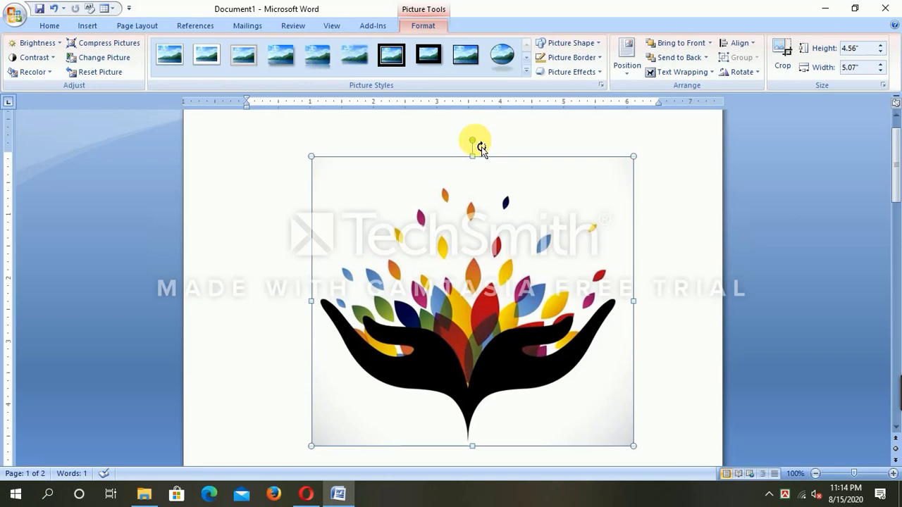
Step: Rotate the logo picture freely counterclockwise, turn it back upright and deselect it
{"action": "left_click_drag", "start_coordinate": [481, 146], "coordinate": [459, 261]}
{"action": "left_click", "coordinate": [439, 144]}
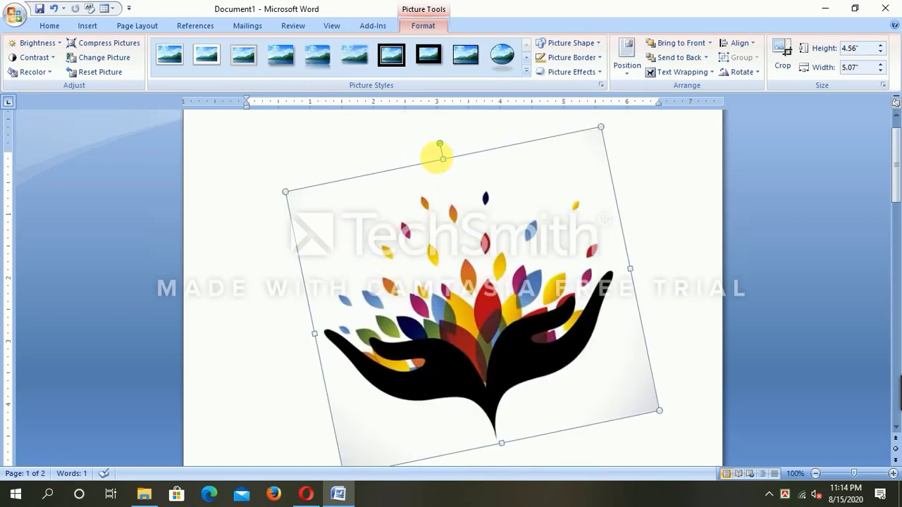
{"action": "left_click_drag", "start_coordinate": [445, 150], "coordinate": [479, 180]}
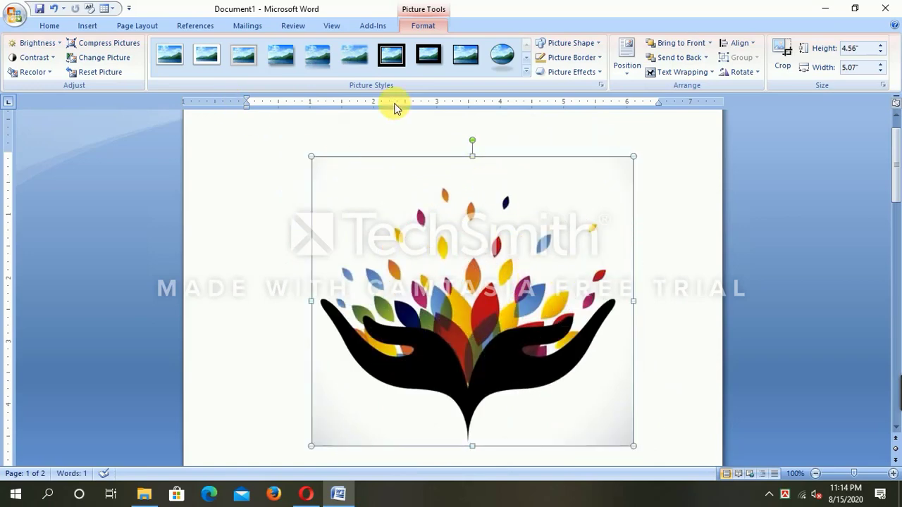
{"action": "left_click", "coordinate": [261, 188]}
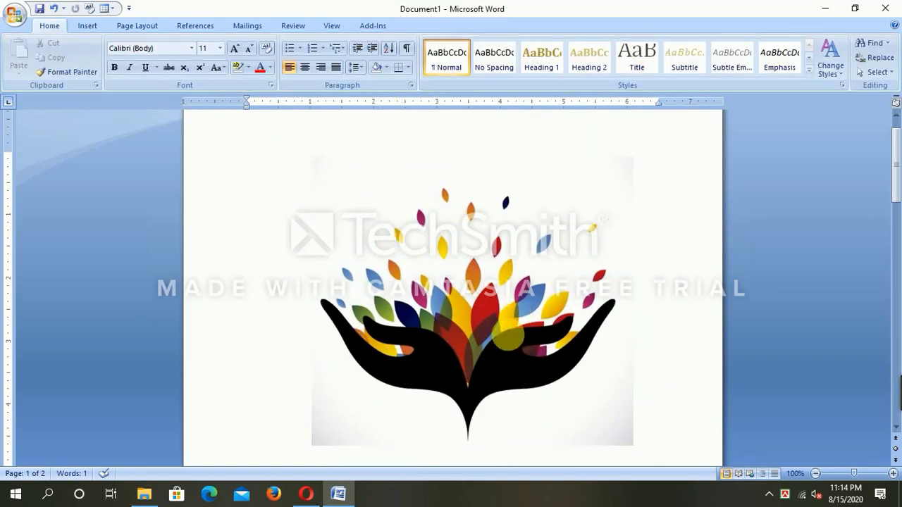
Step: Preview picture styles such as Beveled Oval, Black on the logo picture
{"action": "double_click", "coordinate": [458, 310]}
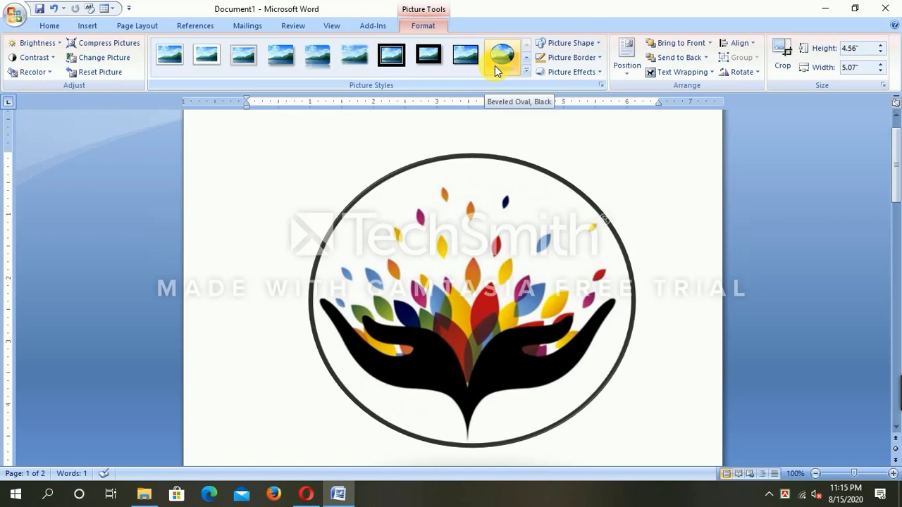
{"action": "left_click", "coordinate": [500, 60]}
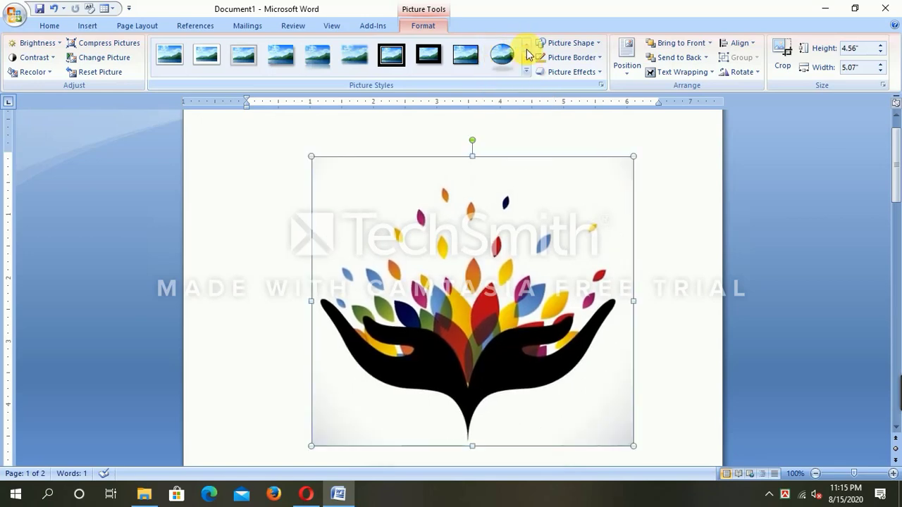
{"action": "left_click", "coordinate": [525, 72]}
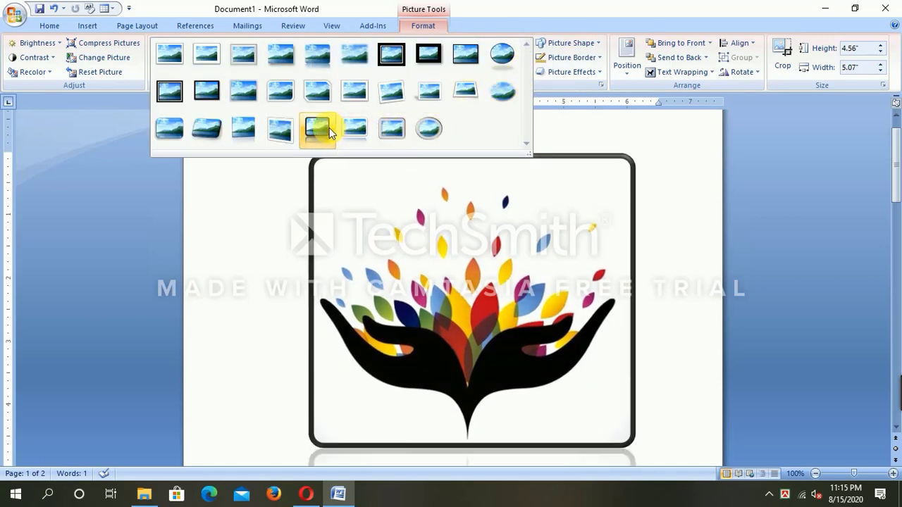
Step: Zoom out to 70% and delete the empty second page
{"action": "left_click", "coordinate": [815, 474]}
{"action": "left_click", "coordinate": [815, 474]}
{"action": "left_click", "coordinate": [815, 474]}
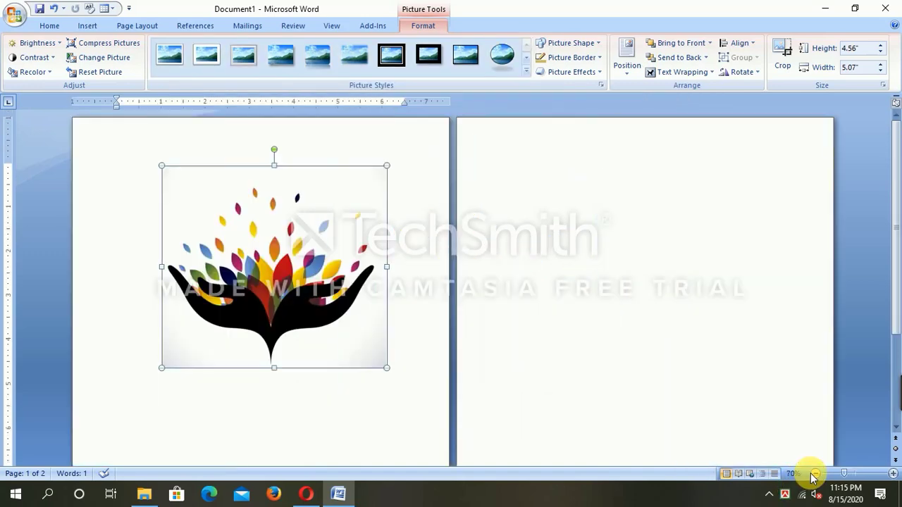
{"action": "left_click", "coordinate": [605, 189]}
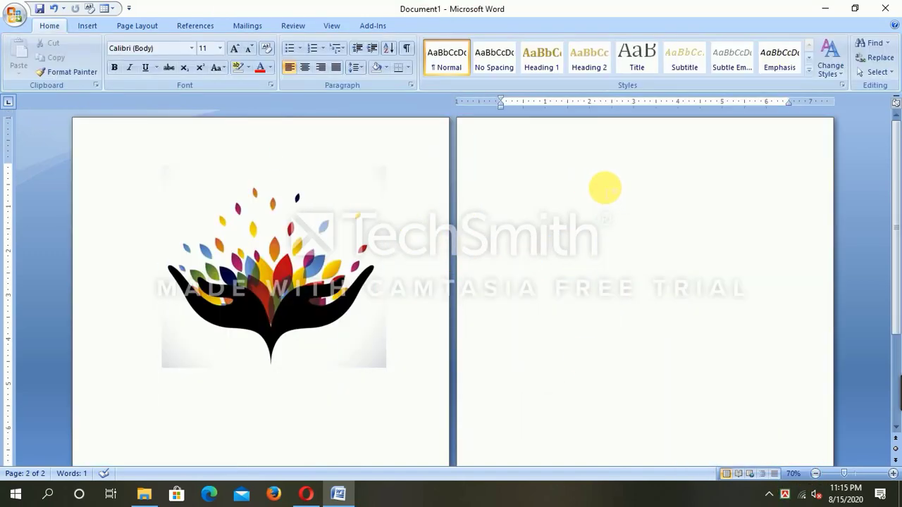
{"action": "key", "text": "BackSpace"}
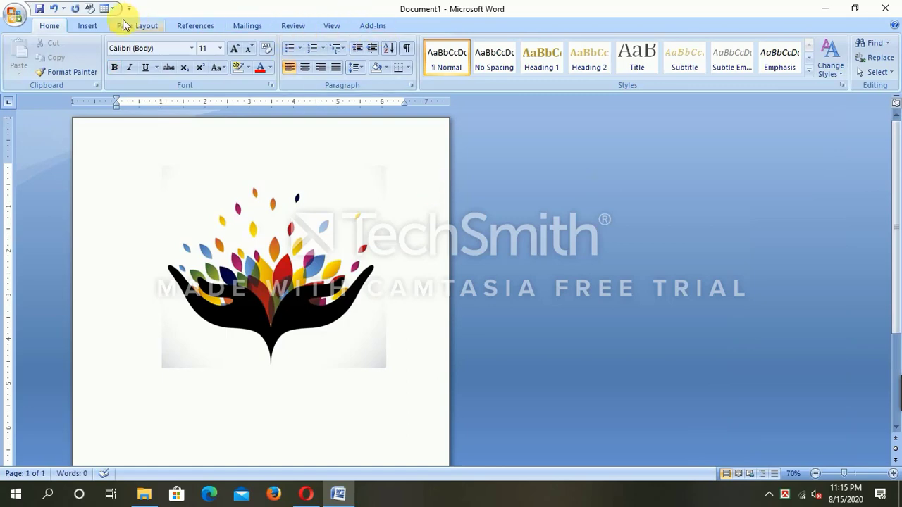
Step: Browse the full picture styles gallery with the logo selected, previewing framed styles without applying one
{"action": "left_click", "coordinate": [240, 296]}
{"action": "left_click", "coordinate": [423, 25]}
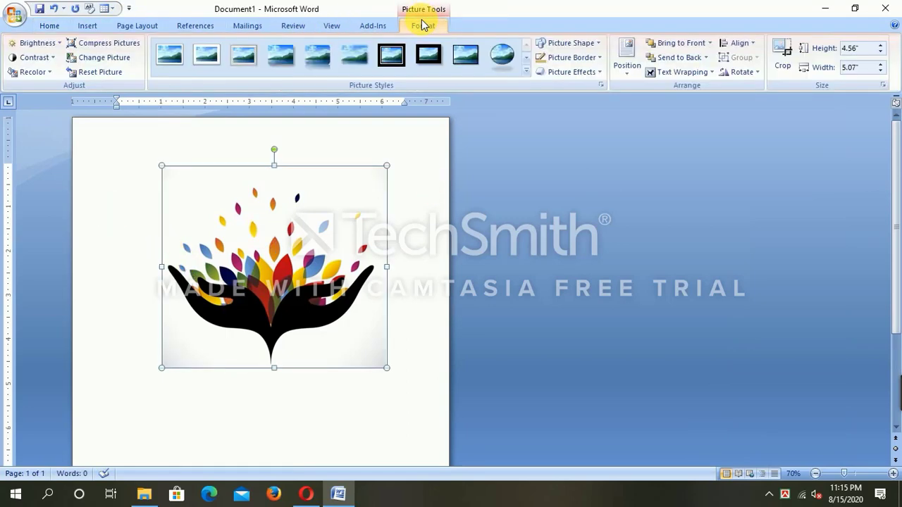
{"action": "left_click", "coordinate": [529, 73]}
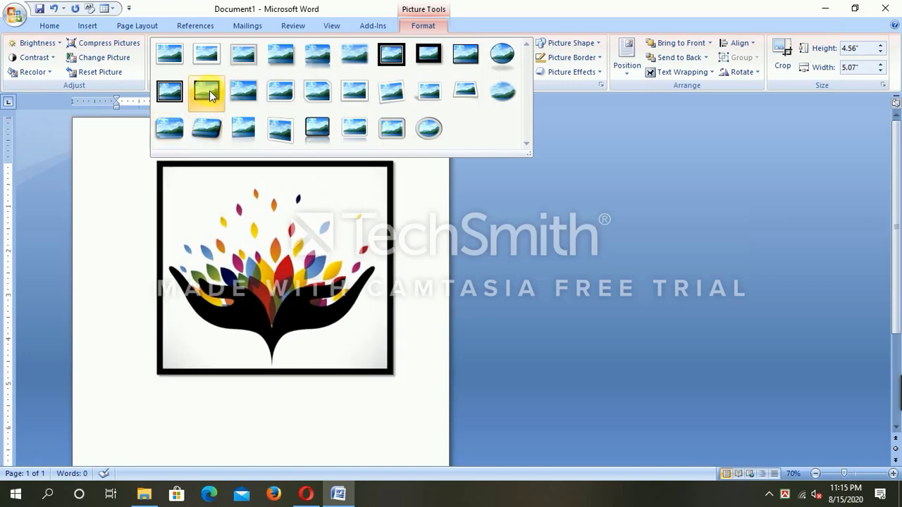
{"action": "left_click", "coordinate": [413, 331]}
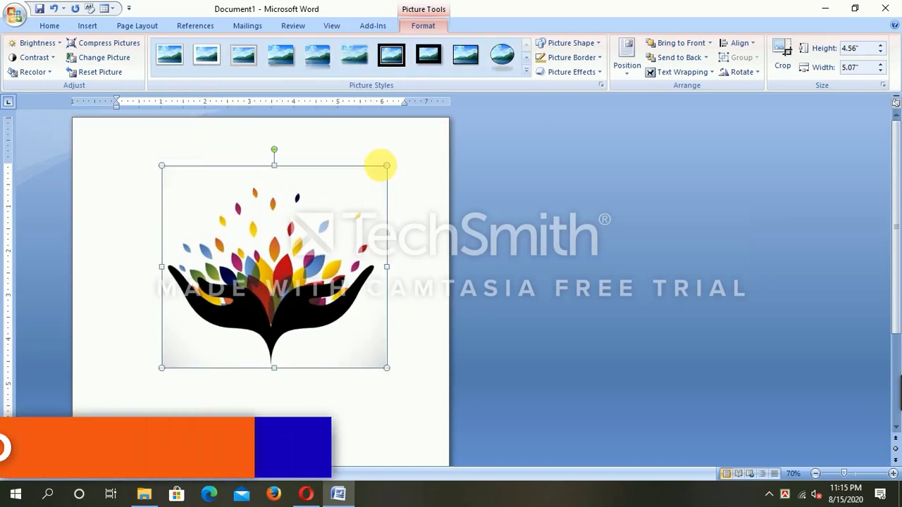
Step: Change the logo picture's shape to the Up Arrow block arrow
{"action": "left_click", "coordinate": [593, 43]}
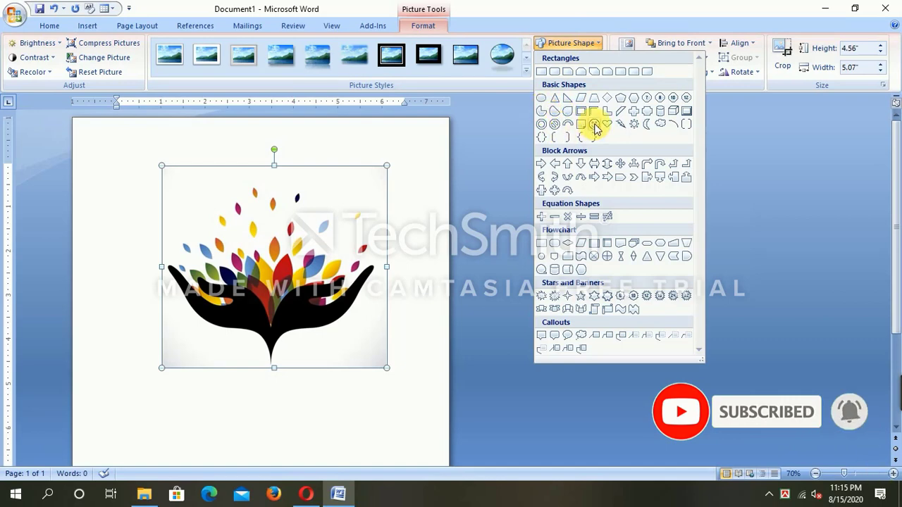
{"action": "left_click", "coordinate": [571, 164]}
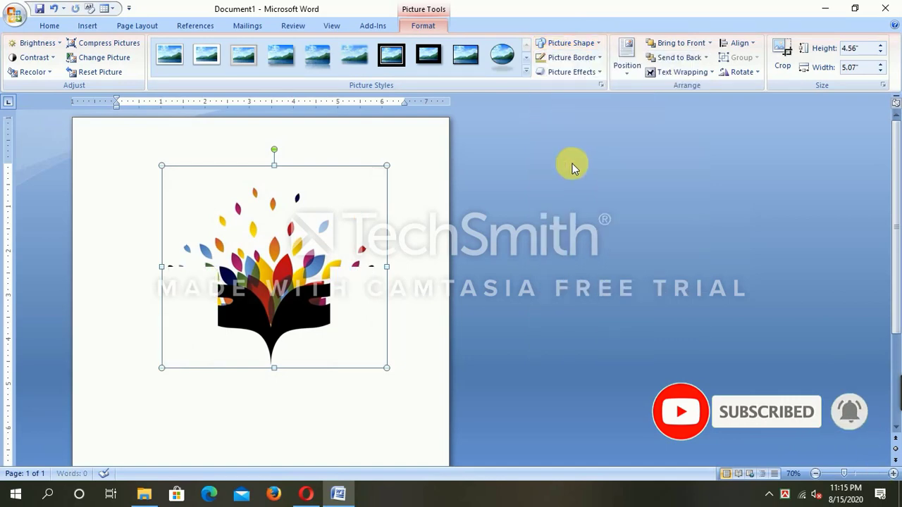
{"action": "left_click", "coordinate": [158, 354]}
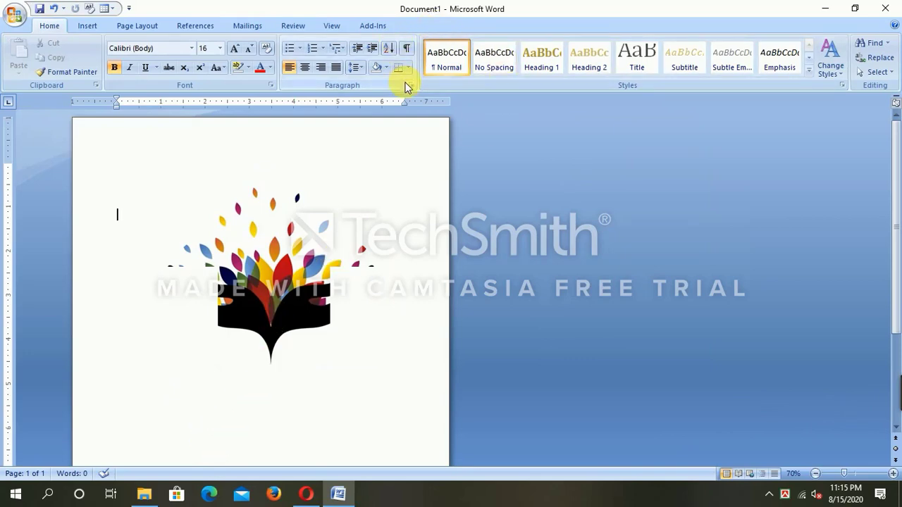
Step: Change the logo picture's shape to the Summing Junction flowchart shape
{"action": "left_click", "coordinate": [238, 268]}
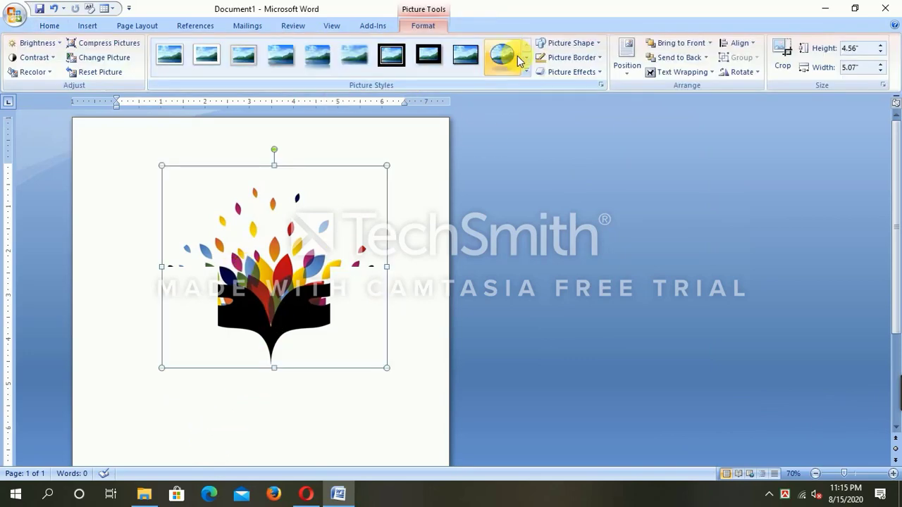
{"action": "left_click", "coordinate": [597, 43]}
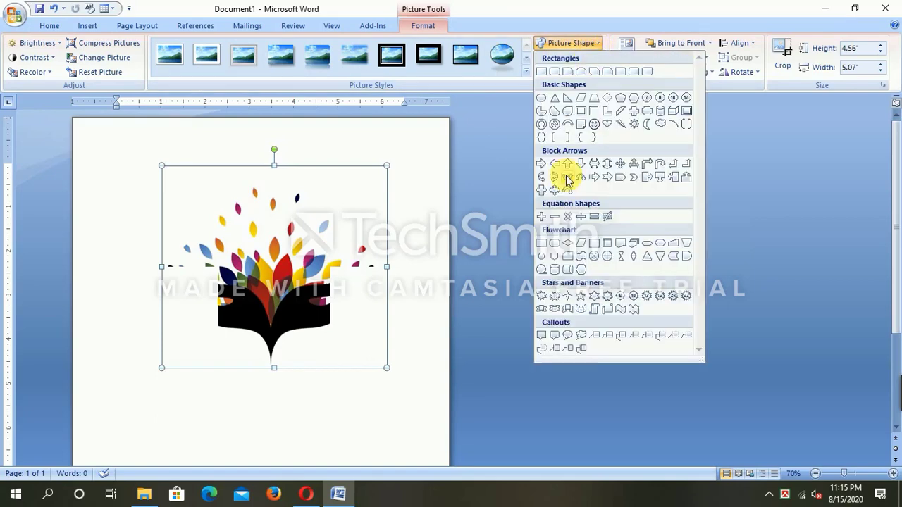
{"action": "left_click", "coordinate": [596, 256]}
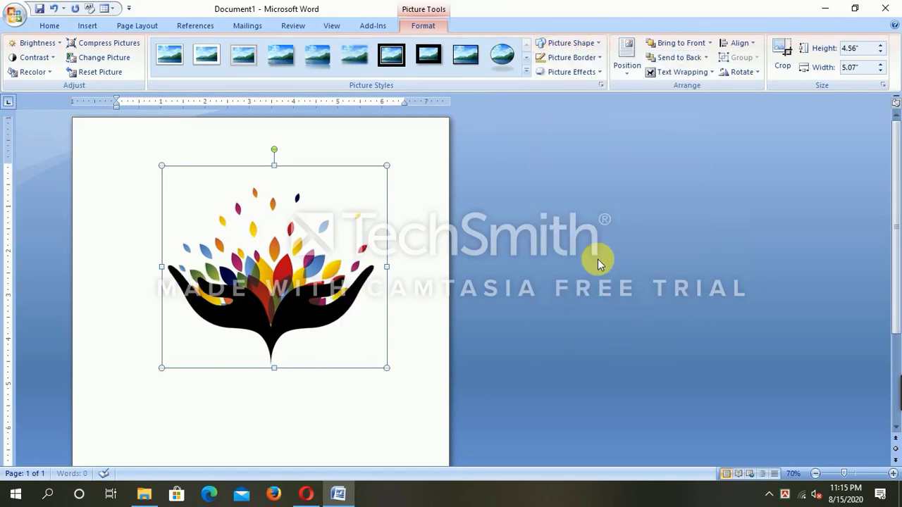
{"action": "left_click", "coordinate": [242, 398]}
{"action": "left_click", "coordinate": [284, 329]}
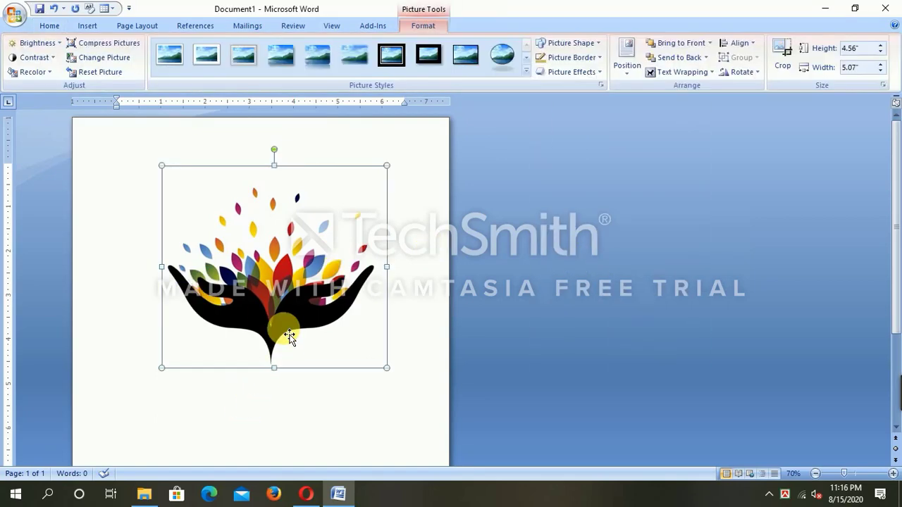
Step: Change the logo picture's shape to the Wave banner shape and deselect the picture
{"action": "left_click", "coordinate": [596, 46]}
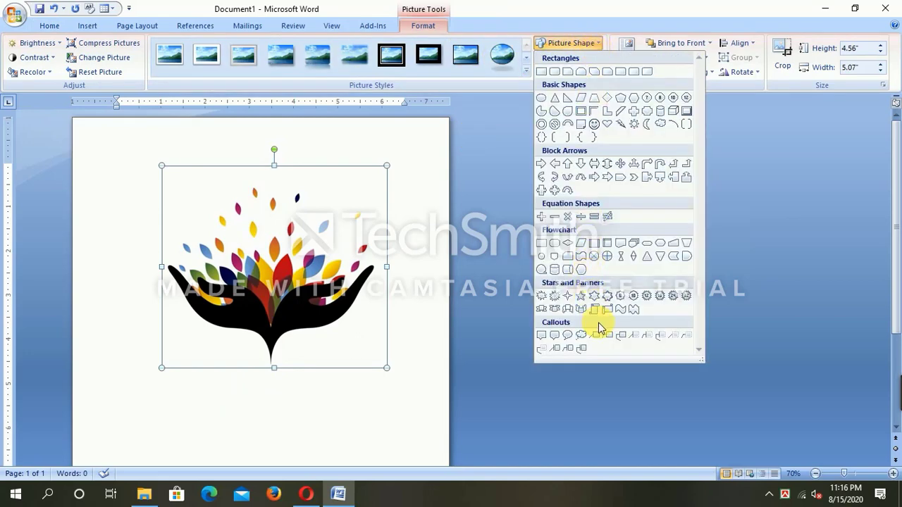
{"action": "left_click", "coordinate": [613, 310]}
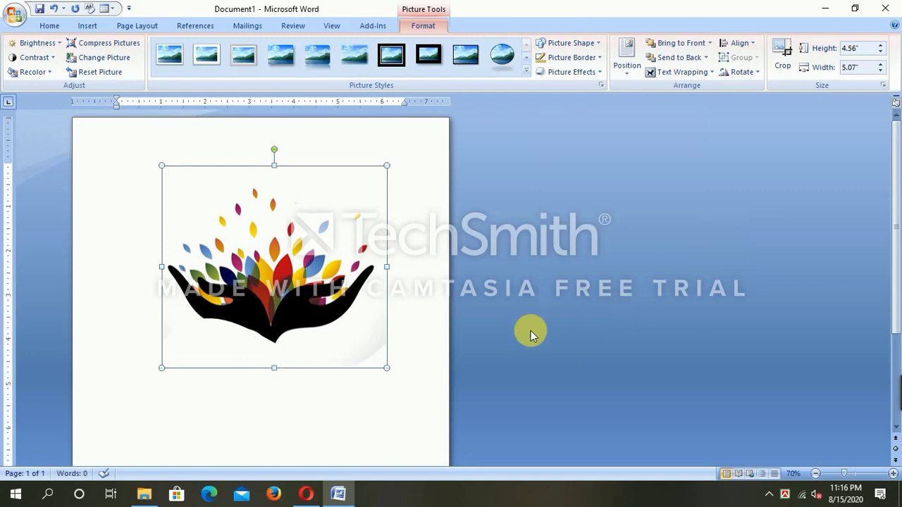
{"action": "left_click", "coordinate": [331, 427]}
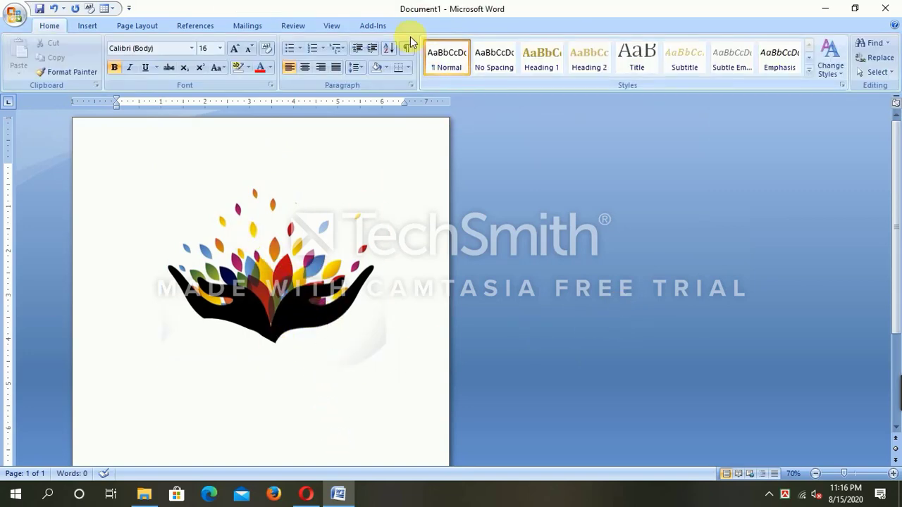
Step: Change the logo picture's shape to the Block Arc basic shape and deselect the picture
{"action": "double_click", "coordinate": [338, 305]}
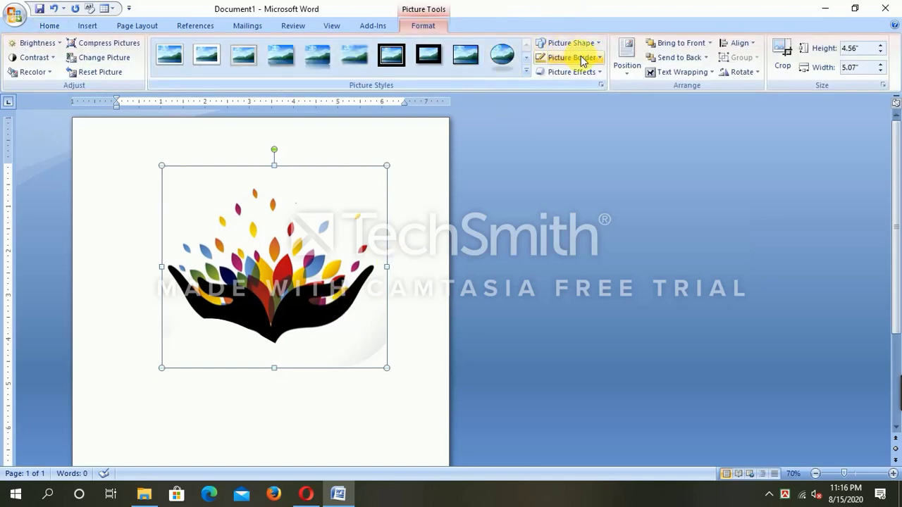
{"action": "left_click", "coordinate": [597, 43]}
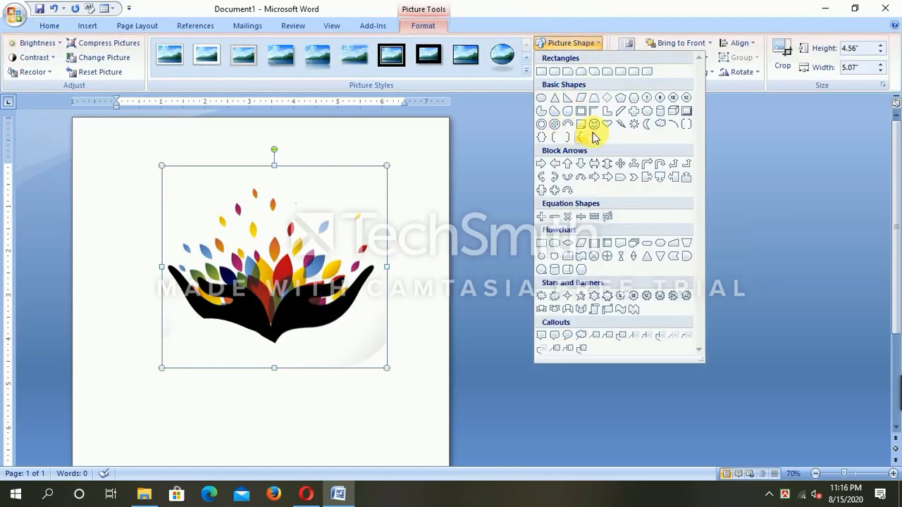
{"action": "left_click", "coordinate": [564, 124]}
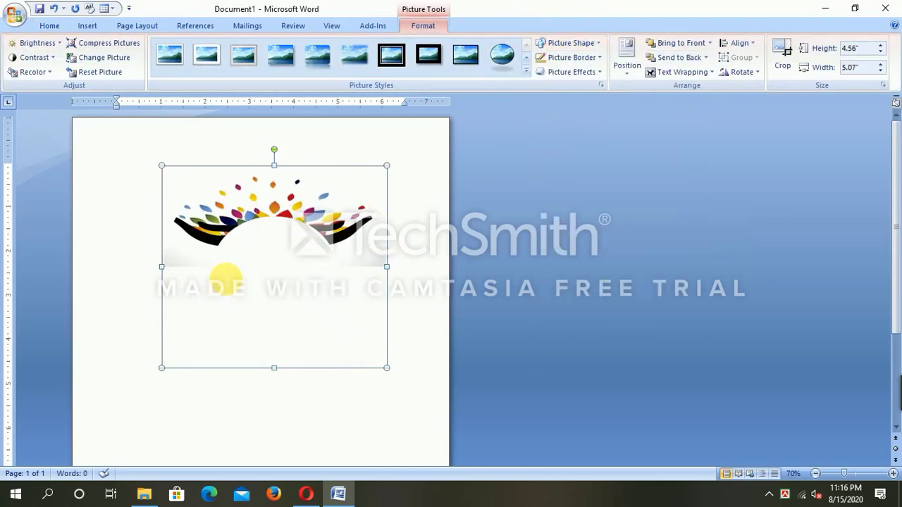
{"action": "left_click", "coordinate": [212, 350]}
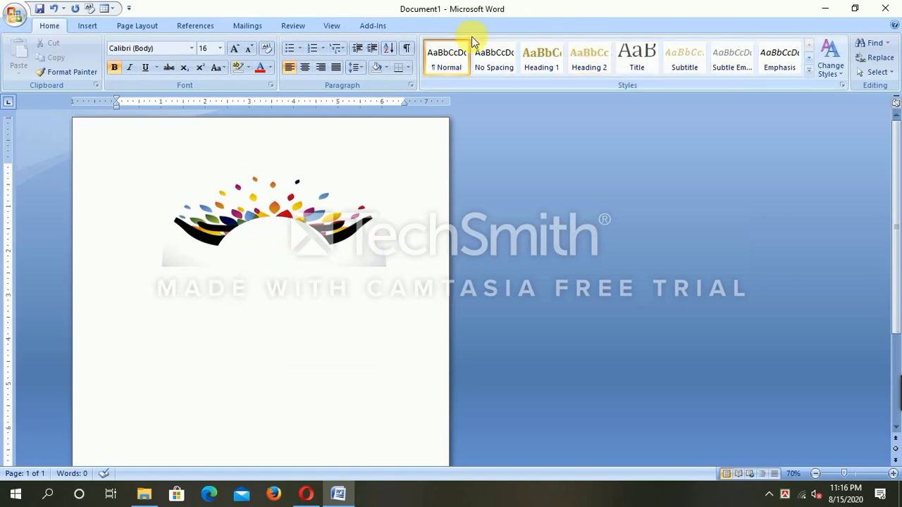
Step: Change the logo picture's shape to one of the rounded storage shapes in the last row of the flowchart group
{"action": "left_click", "coordinate": [322, 197]}
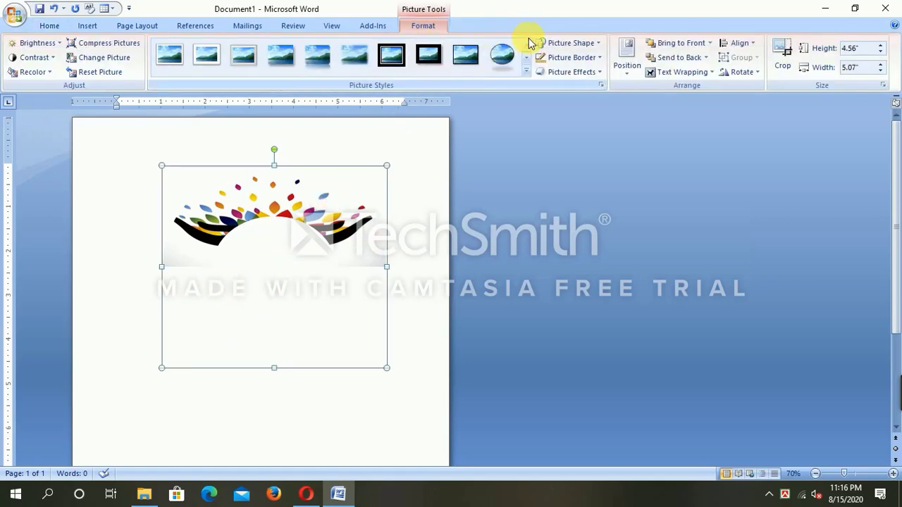
{"action": "left_click", "coordinate": [594, 43]}
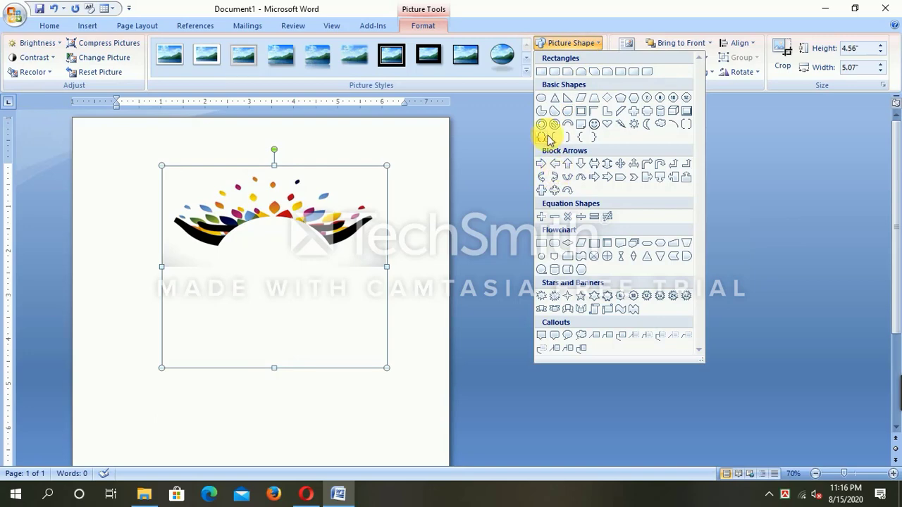
{"action": "left_click", "coordinate": [573, 271]}
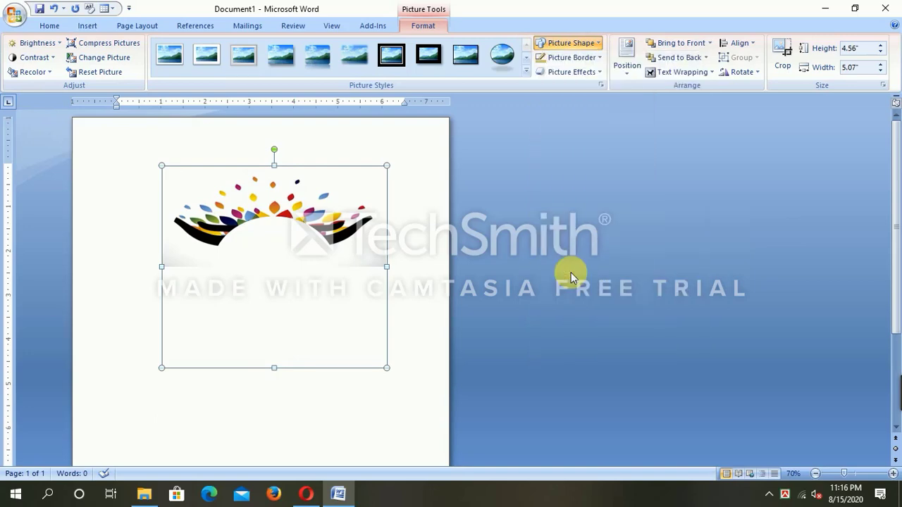
Step: Change the logo picture's shape to the Curved Up Ribbon banner and deselect the picture
{"action": "left_click", "coordinate": [569, 46]}
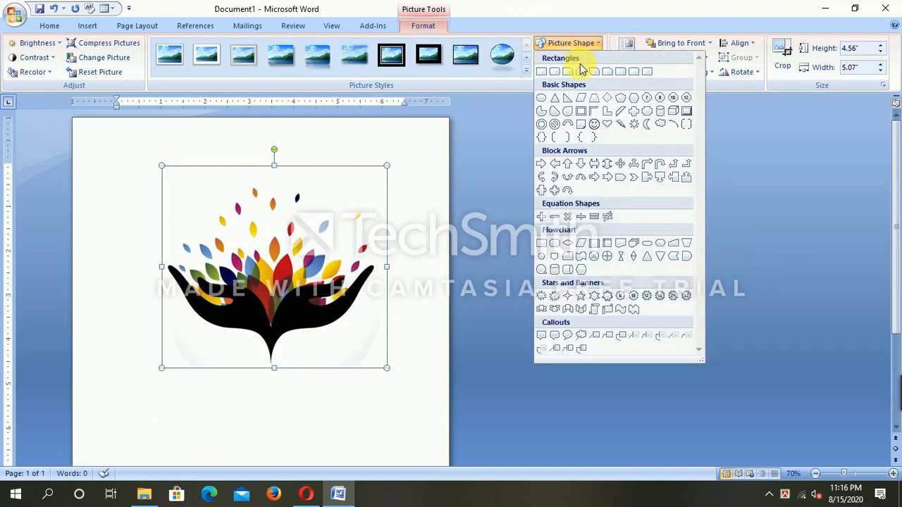
{"action": "left_click", "coordinate": [570, 310]}
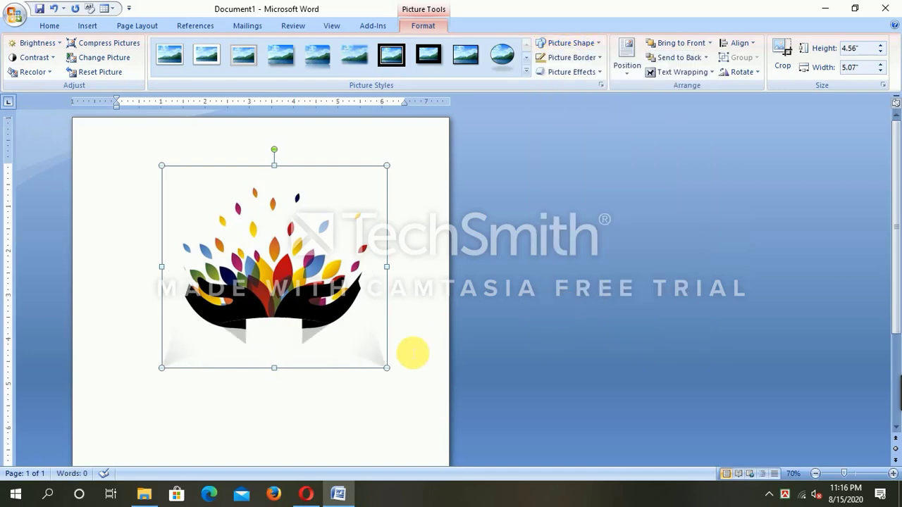
{"action": "left_click", "coordinate": [347, 378]}
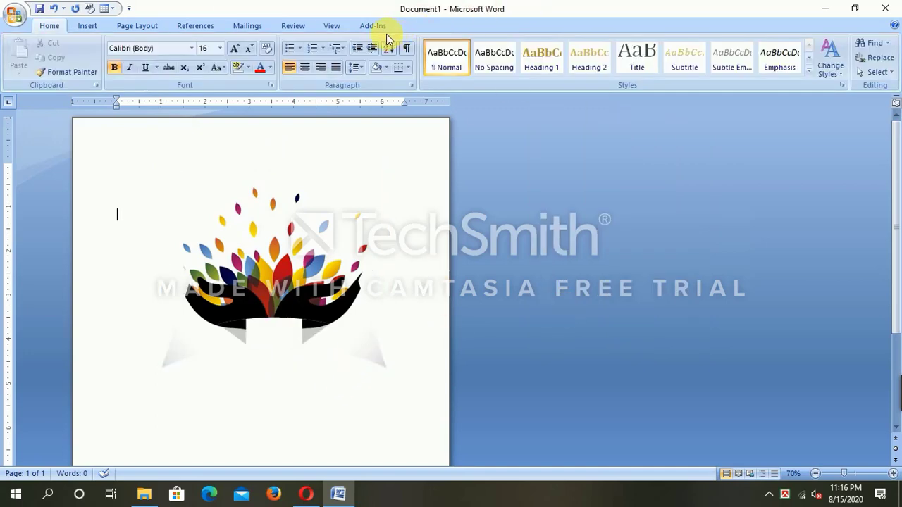
Step: Change the logo picture's shape to the plain Rectangle
{"action": "left_click", "coordinate": [345, 221]}
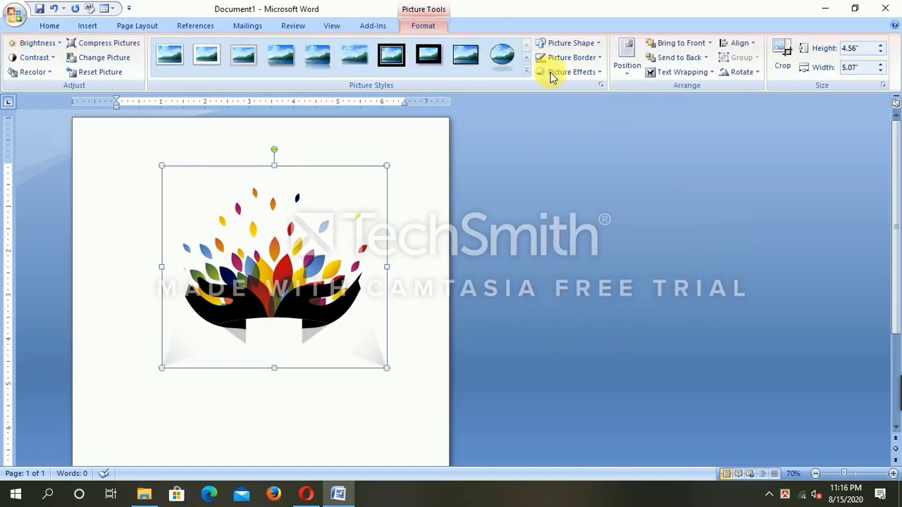
{"action": "left_click", "coordinate": [597, 43]}
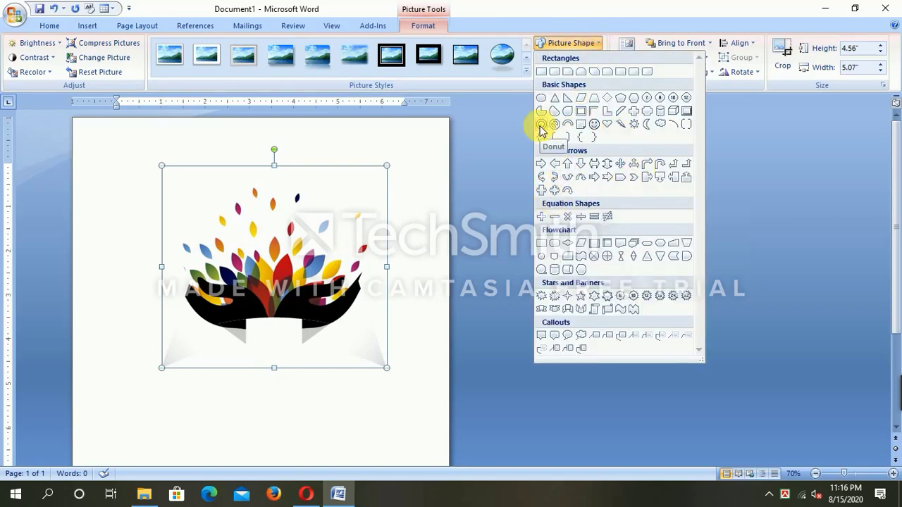
{"action": "left_click", "coordinate": [513, 178]}
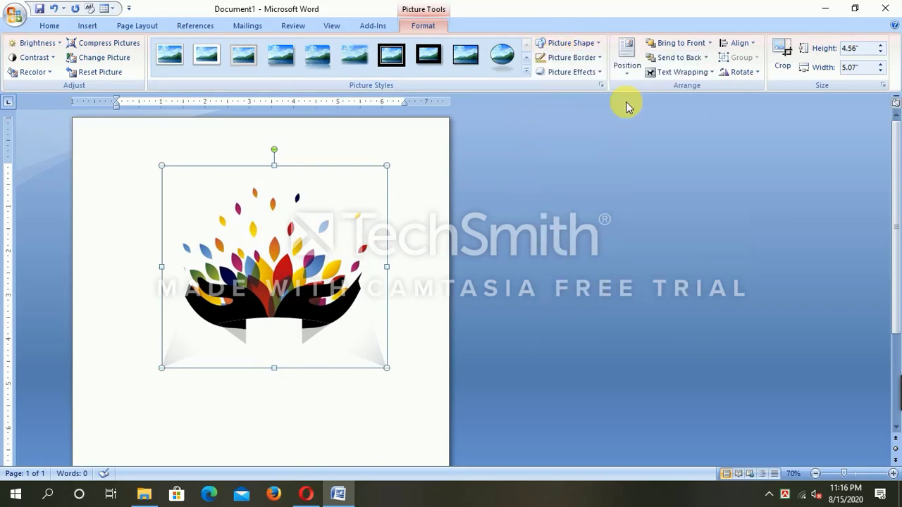
{"action": "left_click", "coordinate": [588, 44]}
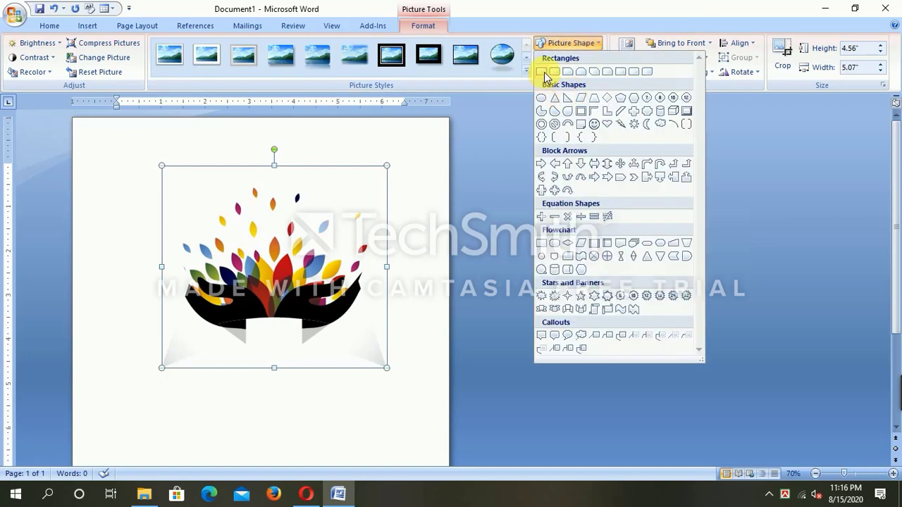
{"action": "left_click", "coordinate": [543, 73]}
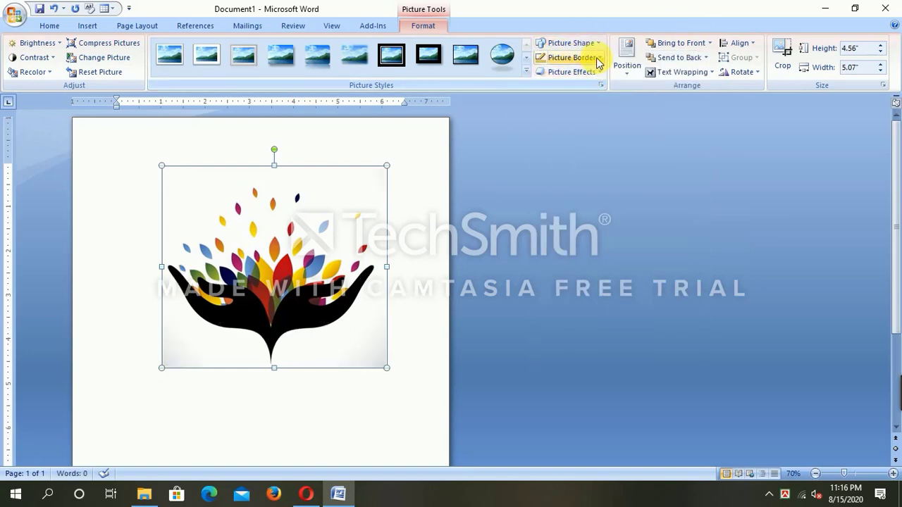
Step: Preview border weights and dash styles for the logo picture and apply the standard Red border color
{"action": "left_click", "coordinate": [598, 57]}
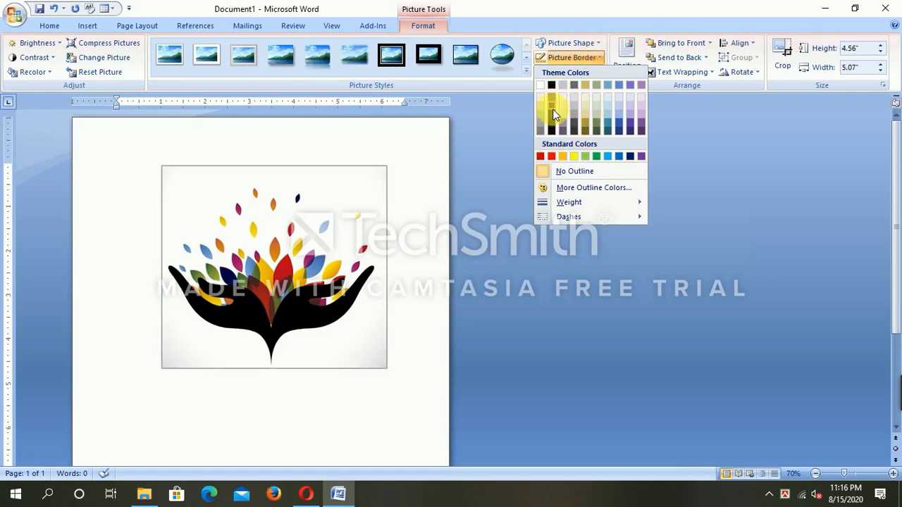
{"action": "mouse_move", "coordinate": [596, 202]}
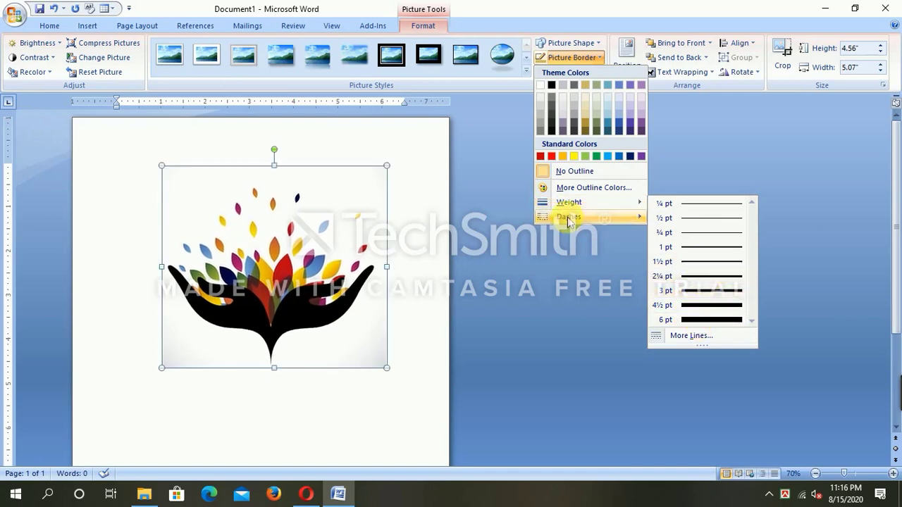
{"action": "mouse_move", "coordinate": [627, 216]}
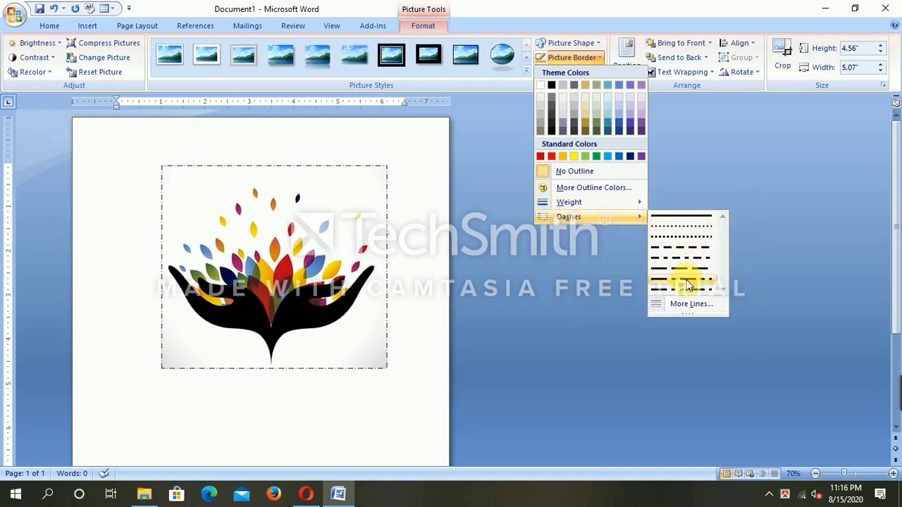
{"action": "mouse_move", "coordinate": [558, 203]}
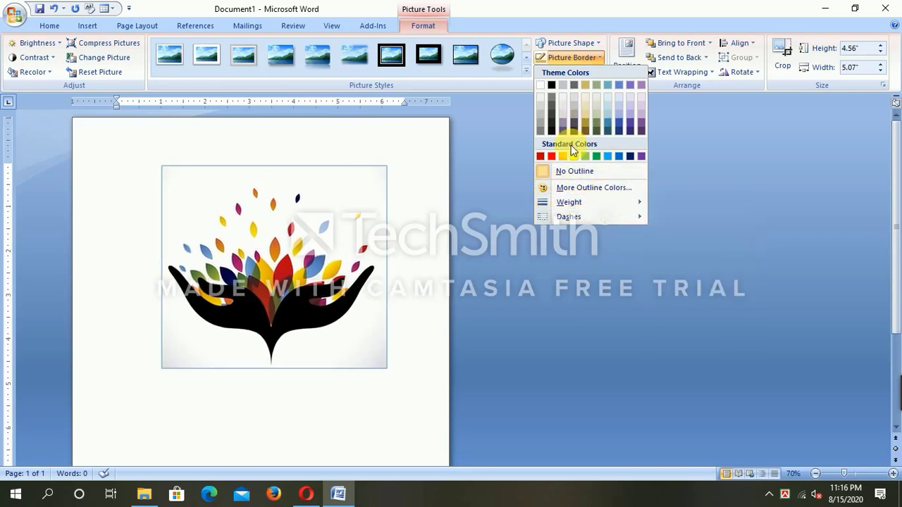
{"action": "left_click", "coordinate": [555, 156]}
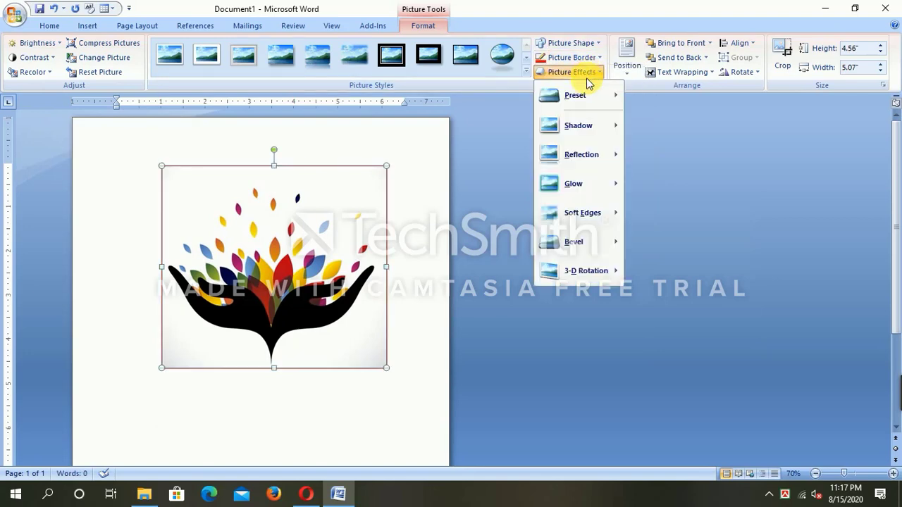
Step: Browse the picture effects and apply the tilted 3-D block preset, first in the third row of presets, to the logo picture
{"action": "mouse_move", "coordinate": [576, 98]}
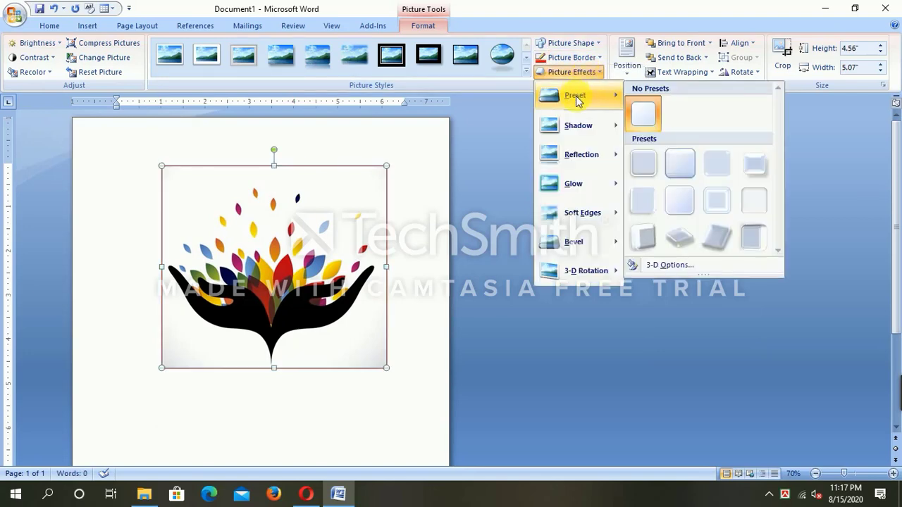
{"action": "mouse_move", "coordinate": [570, 134]}
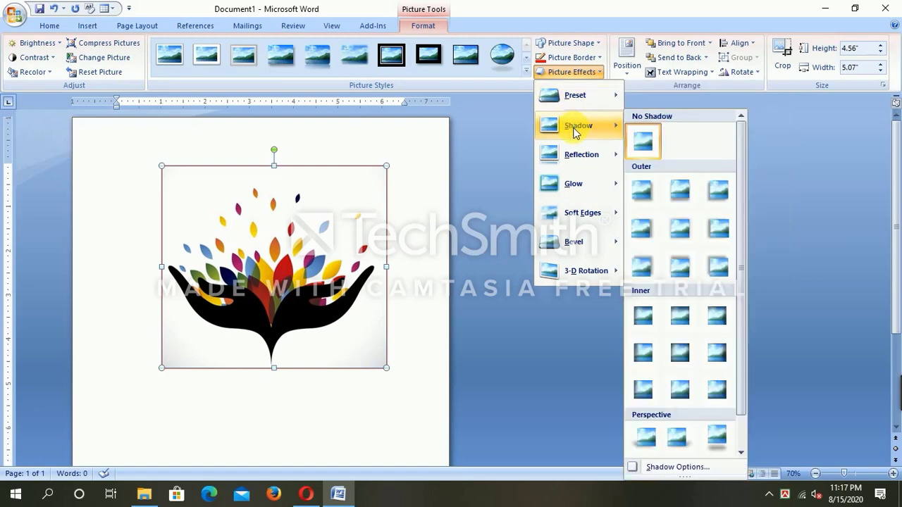
{"action": "mouse_move", "coordinate": [612, 110]}
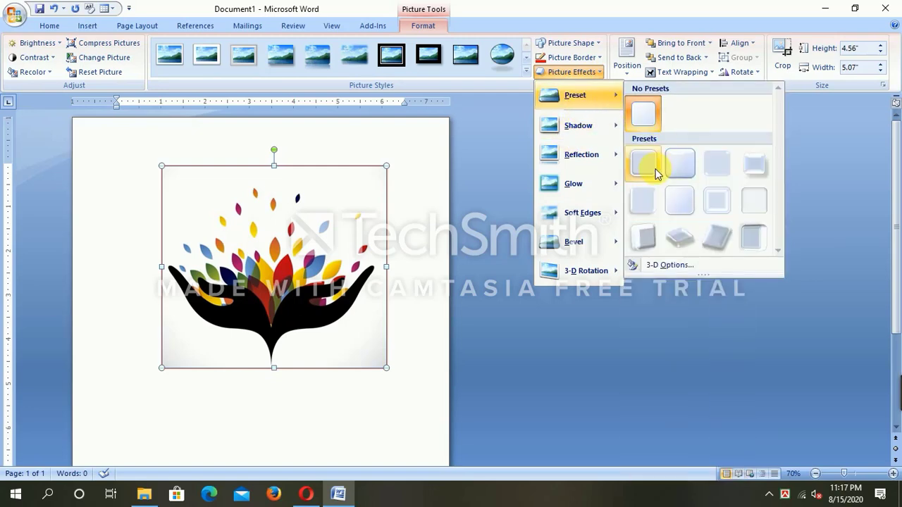
{"action": "left_click", "coordinate": [655, 235]}
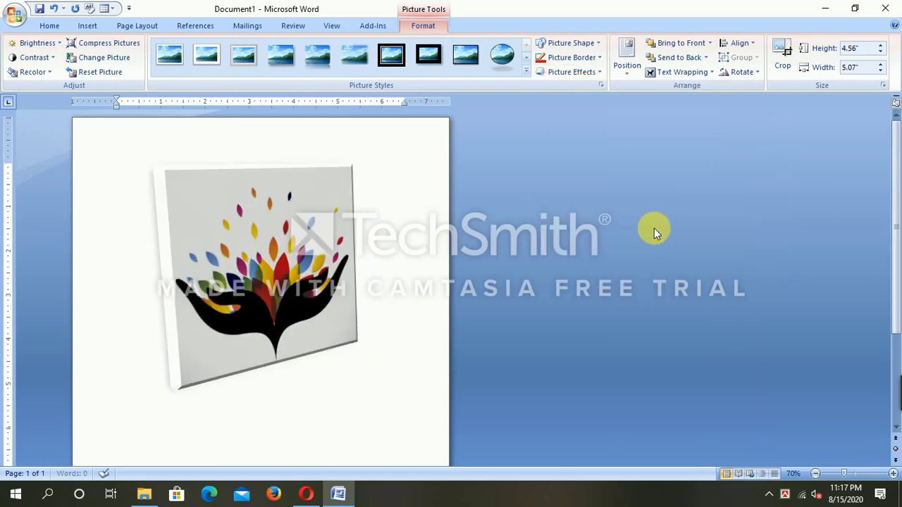
Step: Add an outer shadow offset toward the top to the logo picture
{"action": "left_click", "coordinate": [594, 73]}
{"action": "mouse_move", "coordinate": [592, 139]}
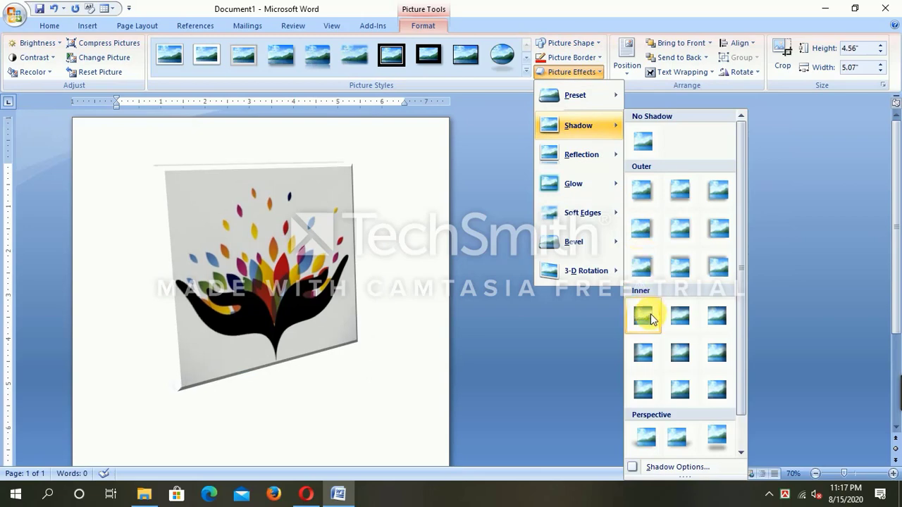
{"action": "left_click", "coordinate": [681, 265]}
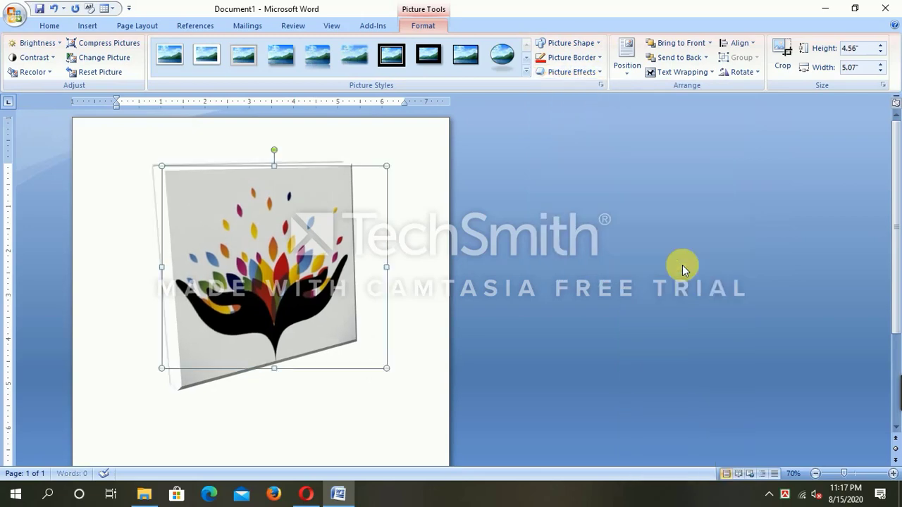
Step: Apply the Perspective Heroic Extreme Right 3-D rotation to the logo picture
{"action": "left_click", "coordinate": [590, 73]}
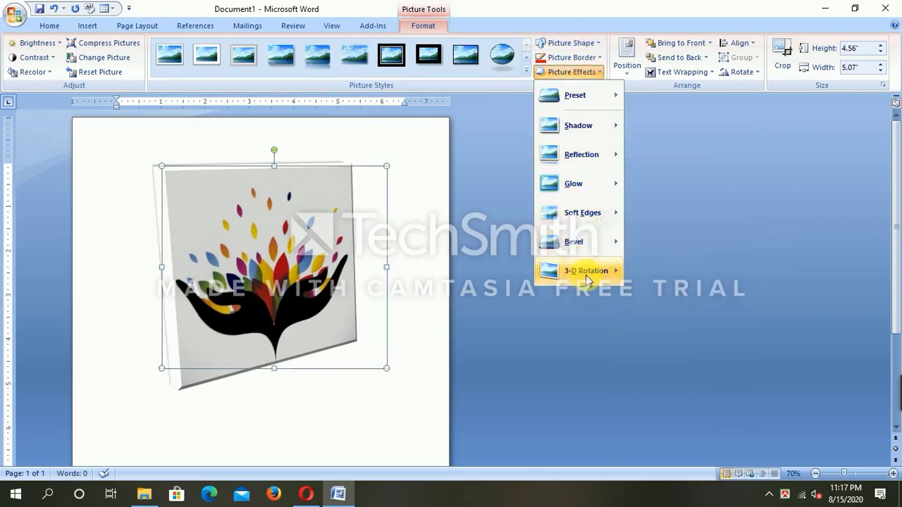
{"action": "mouse_move", "coordinate": [587, 273]}
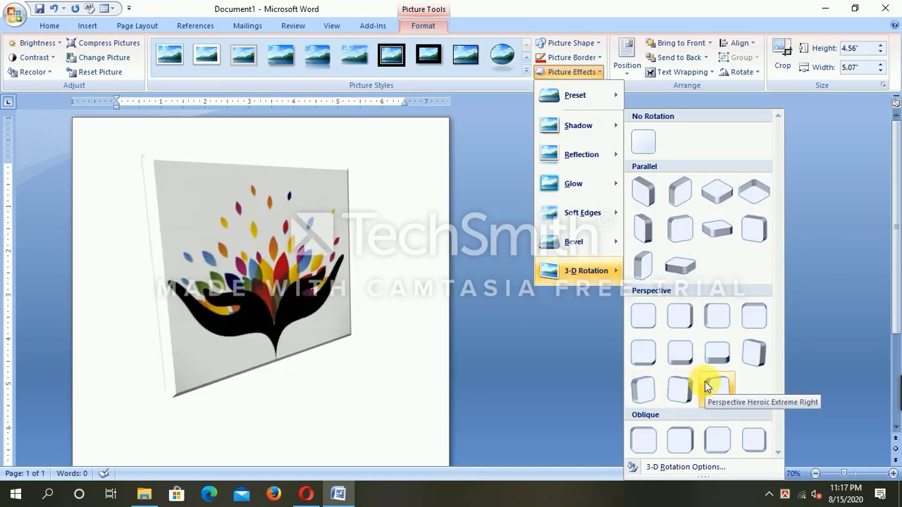
{"action": "left_click", "coordinate": [705, 382]}
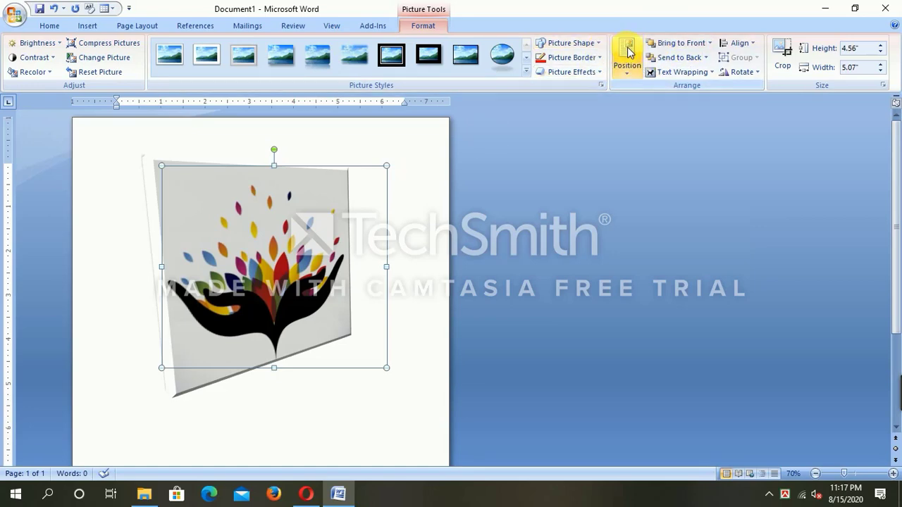
Step: Draw a rectangle about 7.9 by 3.4 inches over the upper part of the logo picture
{"action": "left_click", "coordinate": [108, 255]}
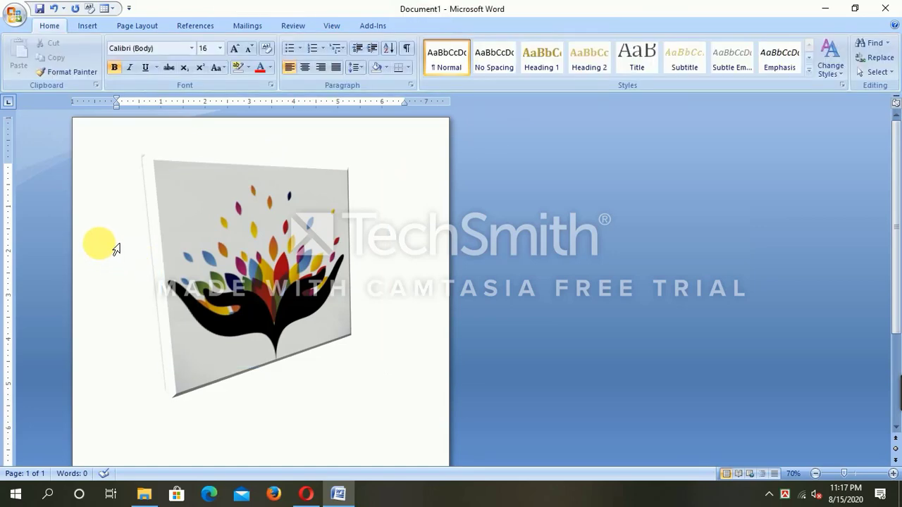
{"action": "left_click", "coordinate": [89, 26]}
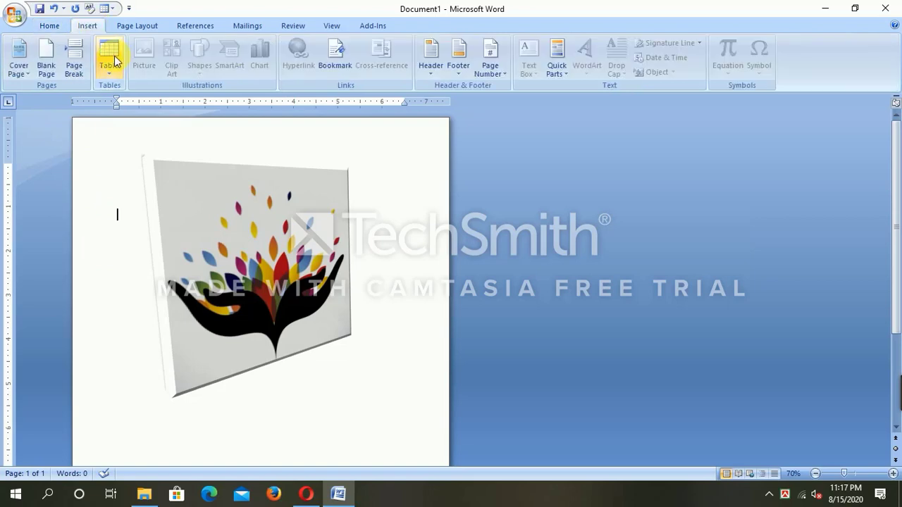
{"action": "left_click", "coordinate": [201, 255]}
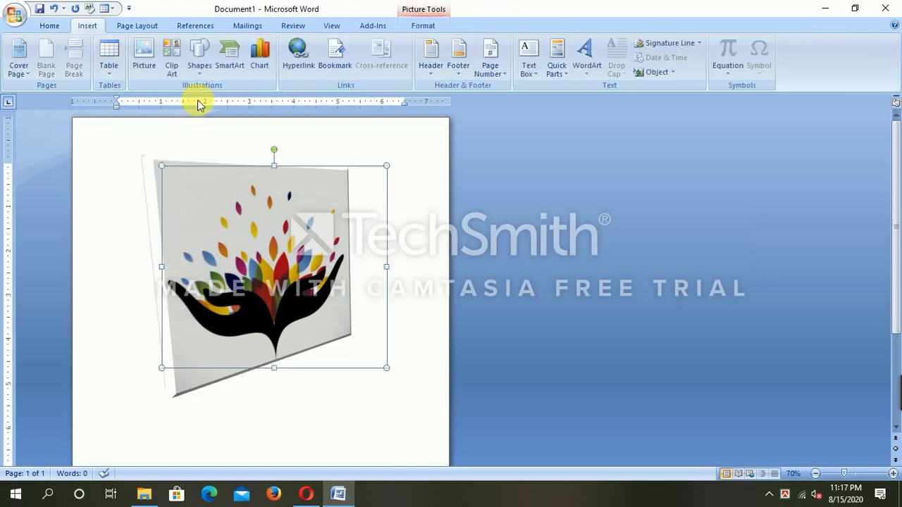
{"action": "left_click", "coordinate": [202, 63]}
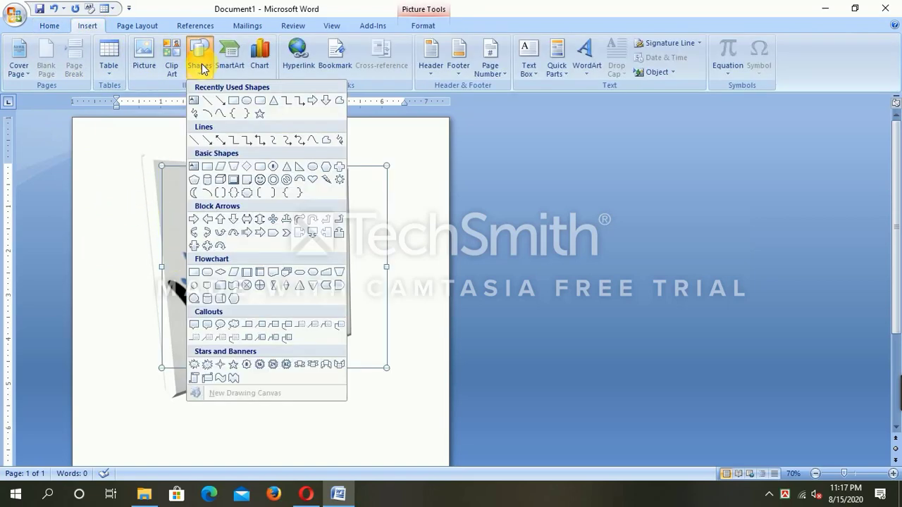
{"action": "left_click", "coordinate": [234, 104]}
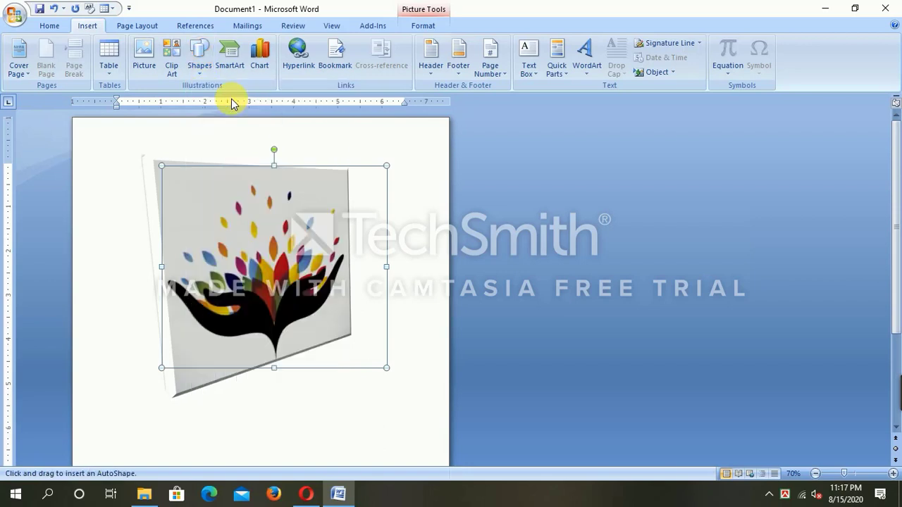
{"action": "left_click_drag", "start_coordinate": [88, 171], "coordinate": [442, 331]}
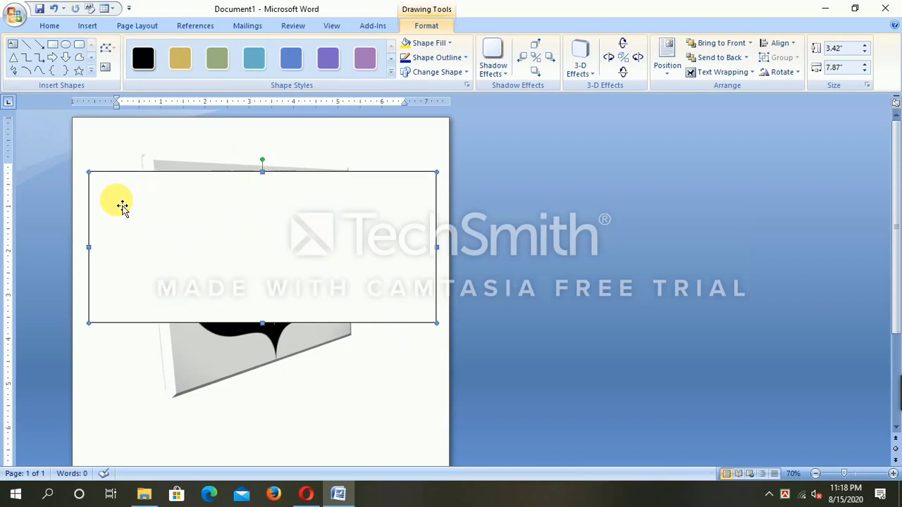
Step: Add text inside the rectangle and fill it with a run of repeated x characters
{"action": "right_click", "coordinate": [118, 190]}
{"action": "left_click", "coordinate": [167, 247]}
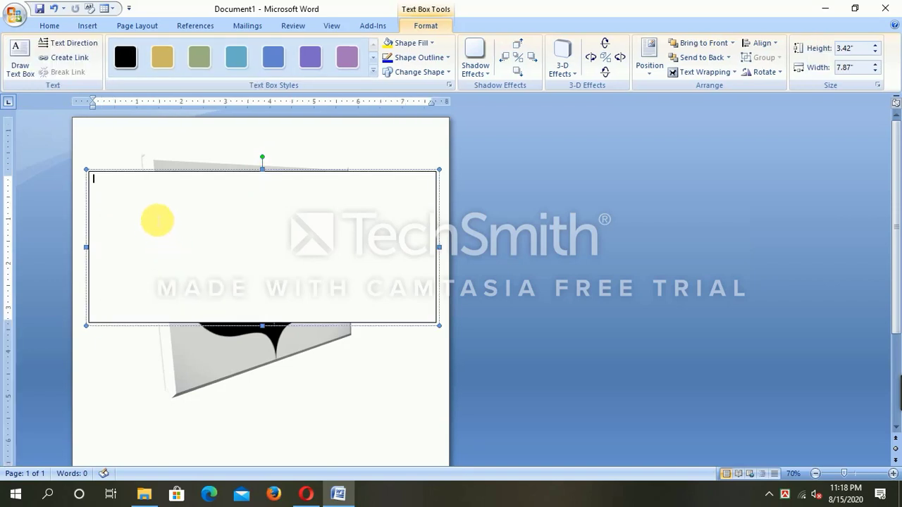
{"action": "type", "text": "xcv"}
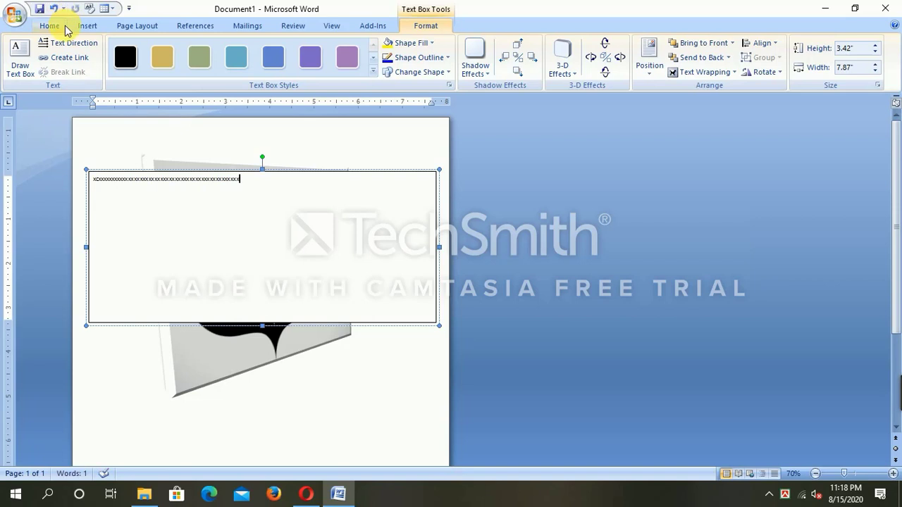
Step: Increase the font size to 16 in the rectangle and continue the filler text with x's, "zxcsadsfsfgdfg" and repeated f's
{"action": "left_click", "coordinate": [65, 25]}
{"action": "left_click", "coordinate": [235, 49]}
{"action": "left_click", "coordinate": [235, 50]}
{"action": "left_click", "coordinate": [235, 49]}
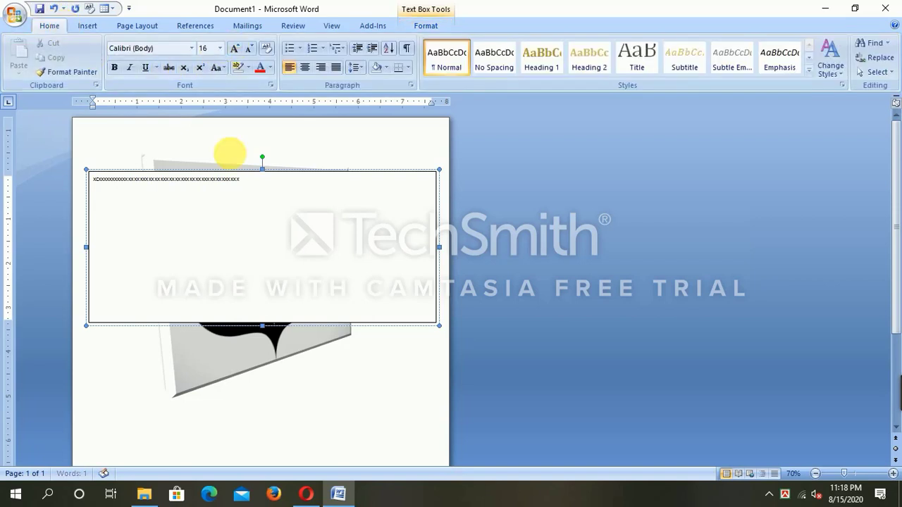
{"action": "type", "text": "xxxxxxxxxxxxxxxxxxxxxxxxxxxxxzxcsadsfsfgdfg"}
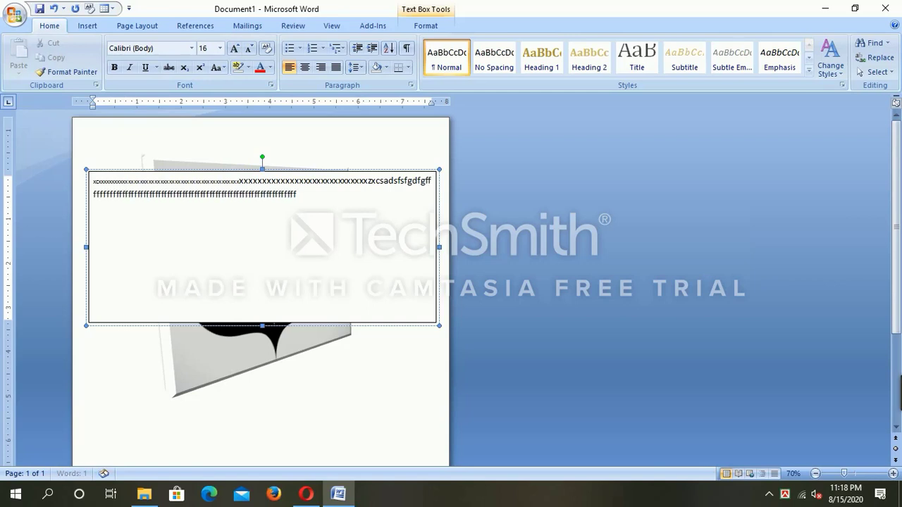
{"action": "type", "text": "fffffffffffffffffffffffffffffffffffffffffffffff"}
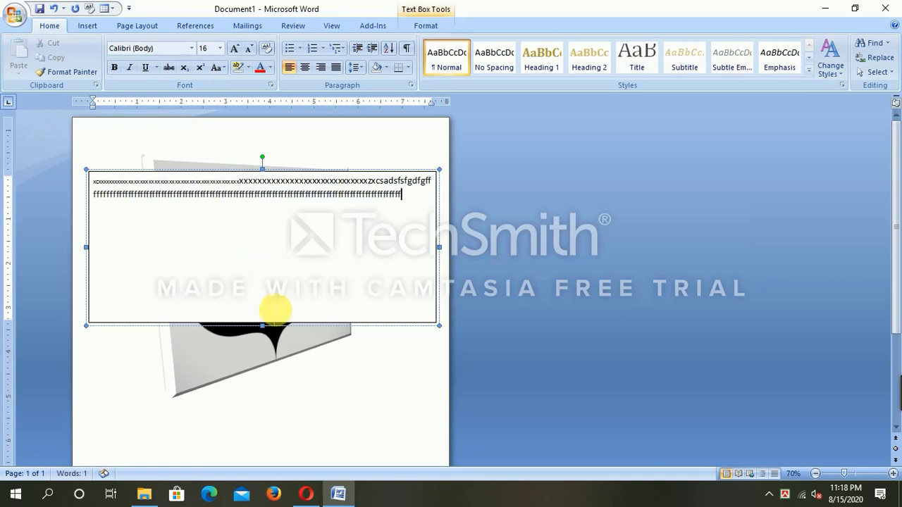
{"action": "left_click", "coordinate": [226, 400]}
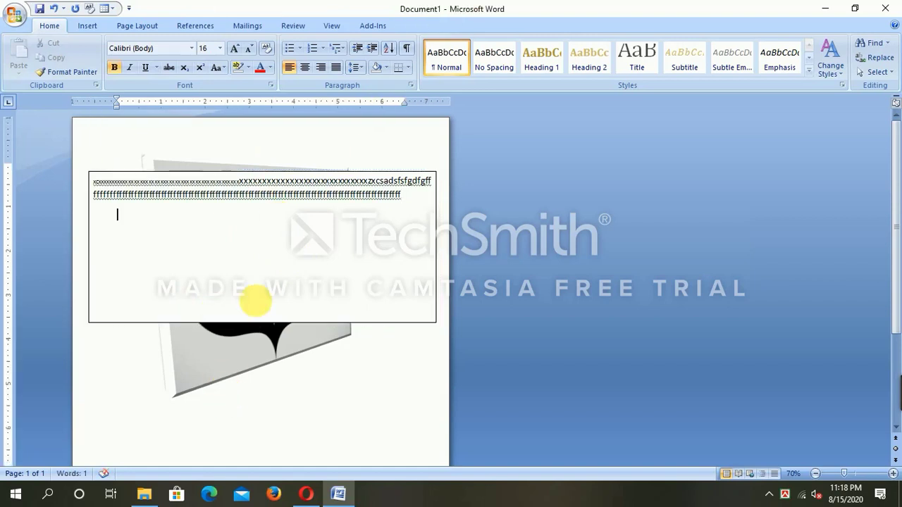
Step: Bring the logo picture in front of text and to the front, above the text-filled rectangle
{"action": "left_click", "coordinate": [204, 225]}
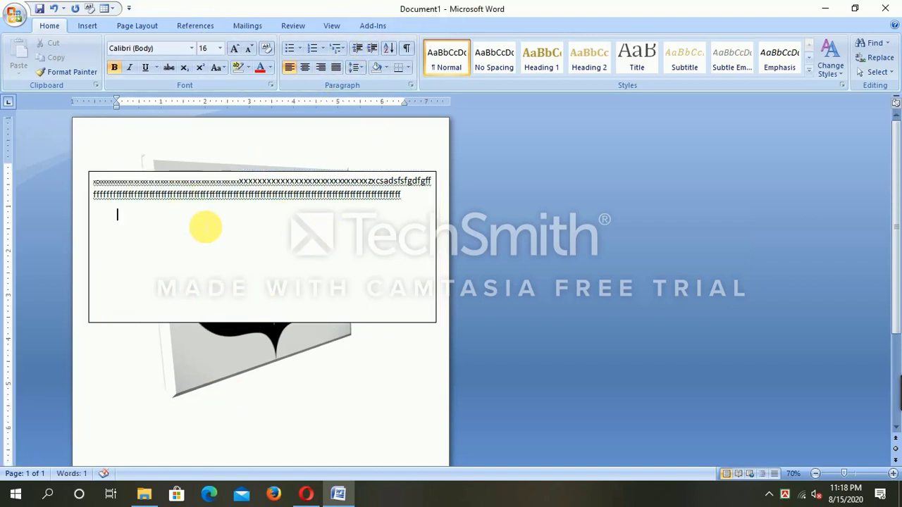
{"action": "left_click", "coordinate": [214, 178]}
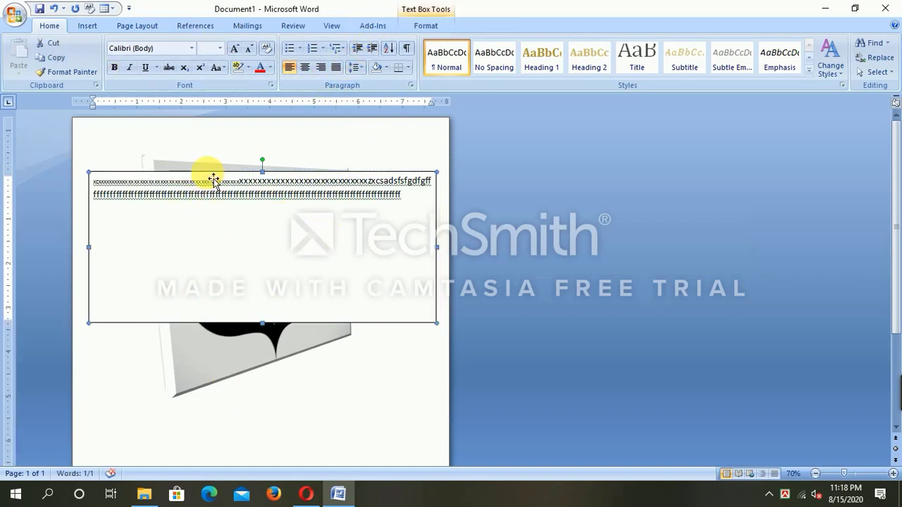
{"action": "left_click", "coordinate": [232, 372]}
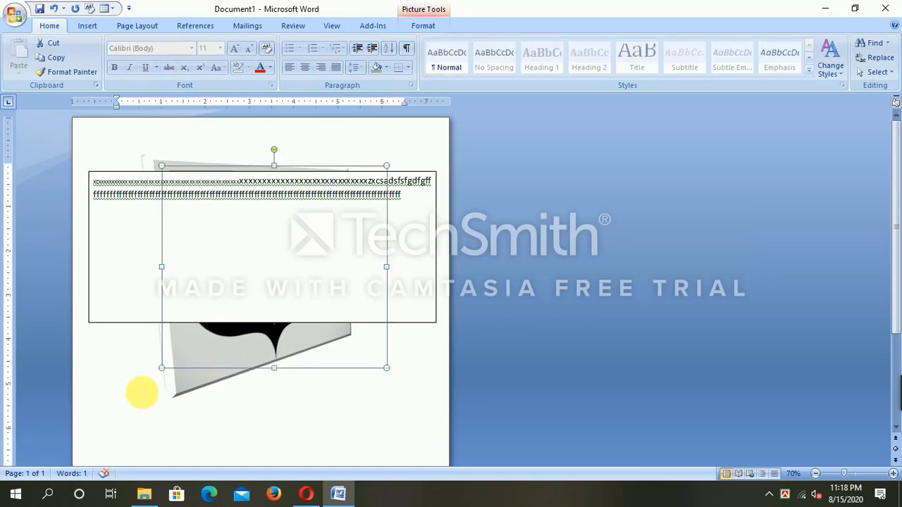
{"action": "left_click", "coordinate": [420, 27]}
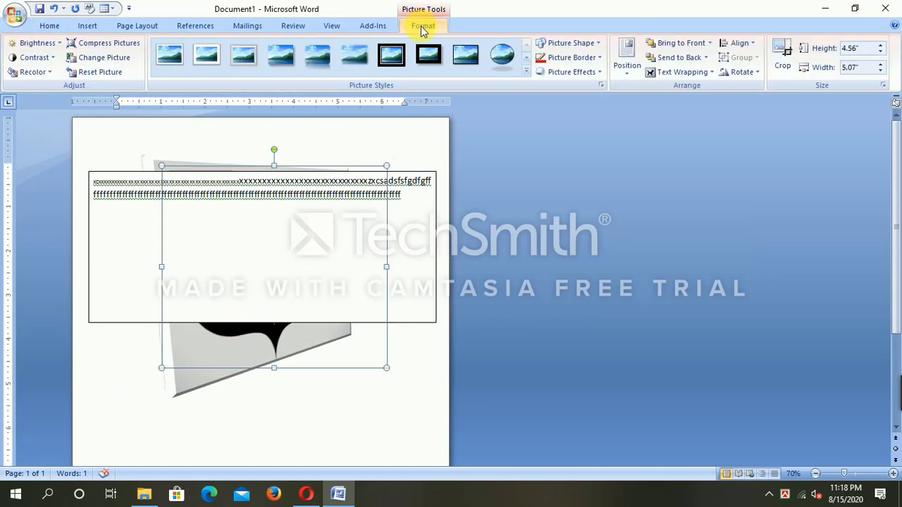
{"action": "left_click", "coordinate": [711, 44]}
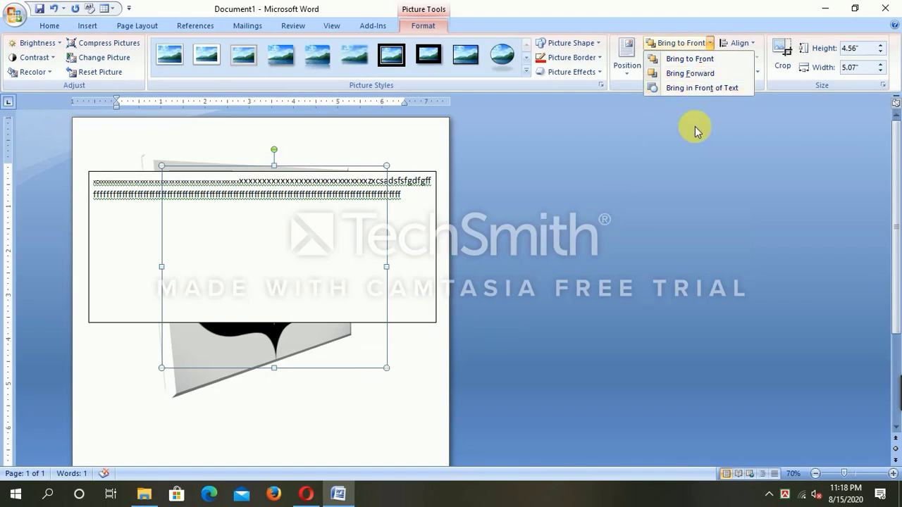
{"action": "left_click", "coordinate": [733, 90]}
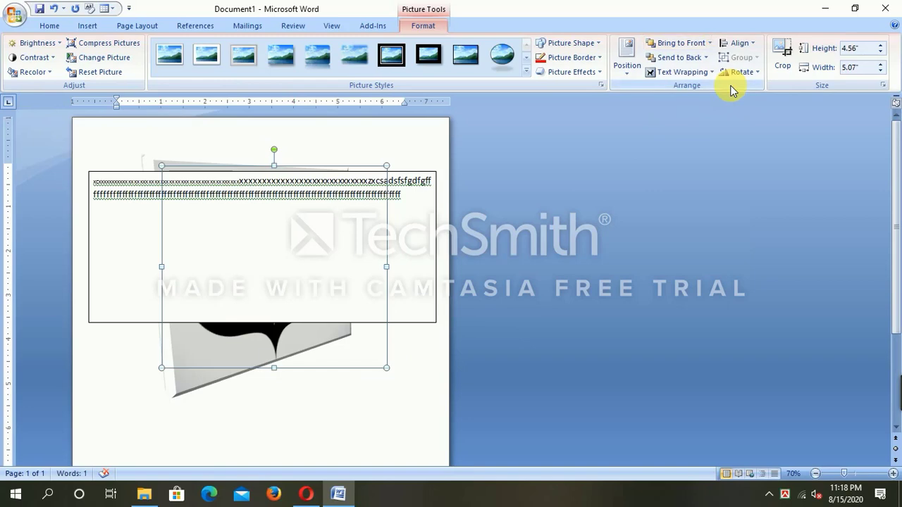
{"action": "left_click", "coordinate": [701, 41]}
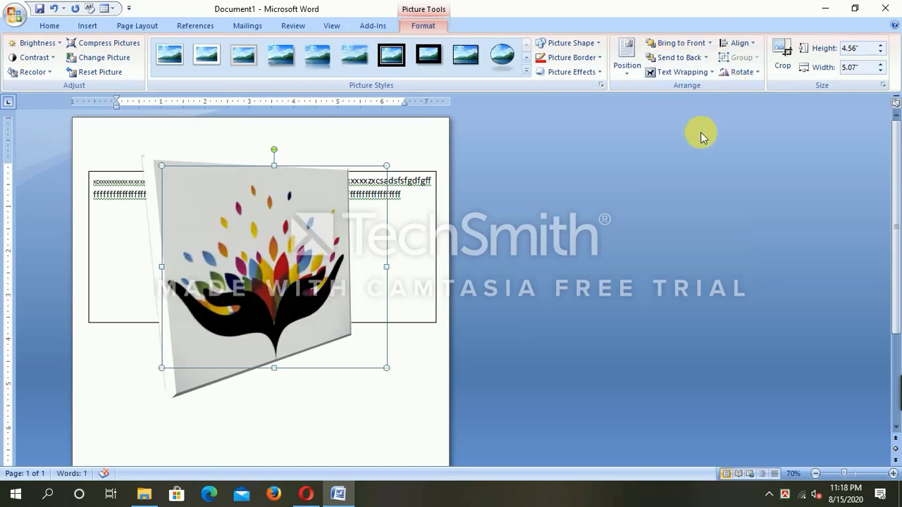
Step: Add a new line of repeated d's to the document body and insert a long run of g's into the rectangle's text
{"action": "left_click", "coordinate": [165, 457]}
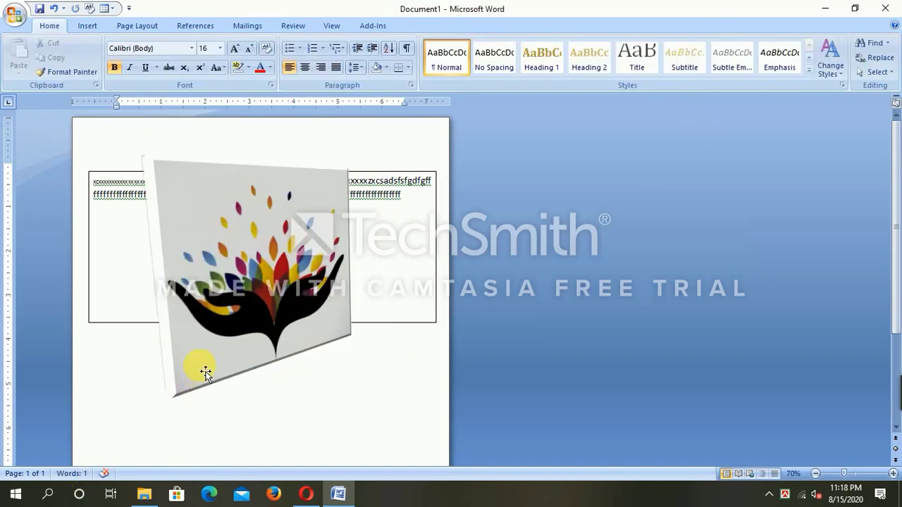
{"action": "key", "text": "Return"}
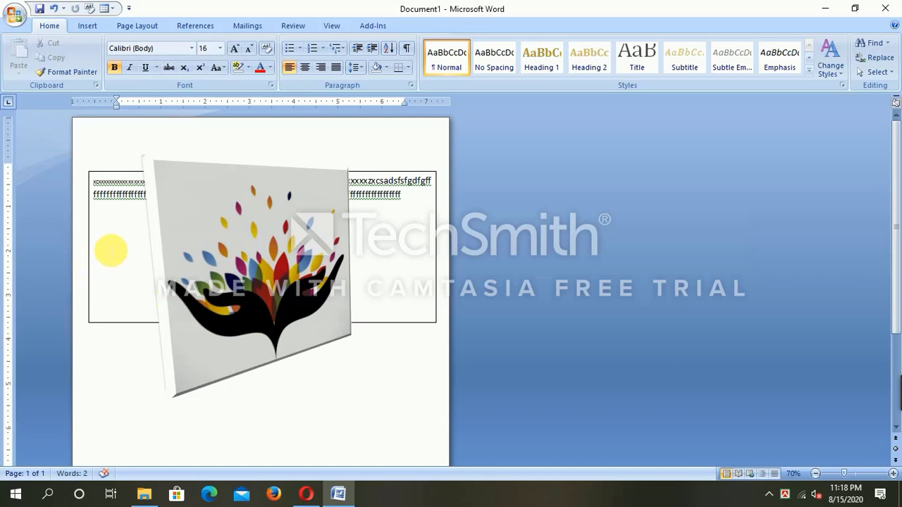
{"action": "left_click", "coordinate": [111, 251]}
{"action": "type", "text": "ggggggggggggggggg"}
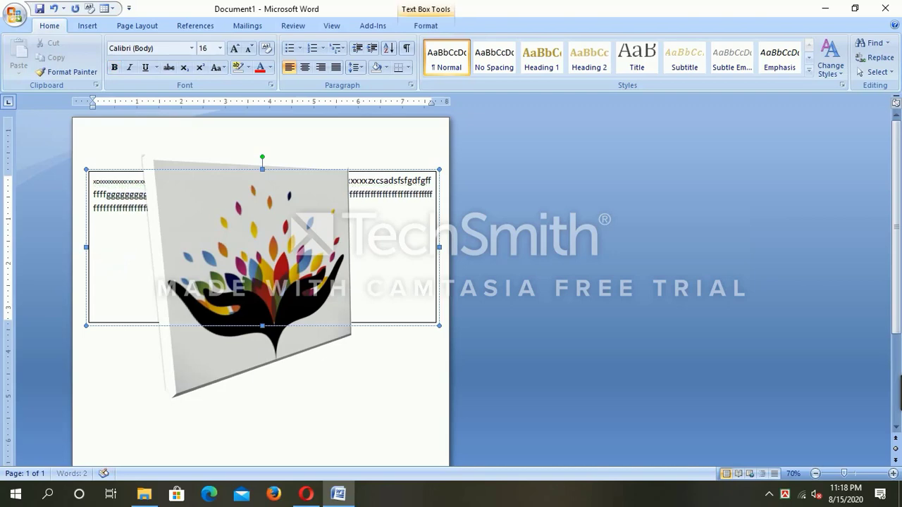
{"action": "type", "text": "gggggggggggggggggggggggggg"}
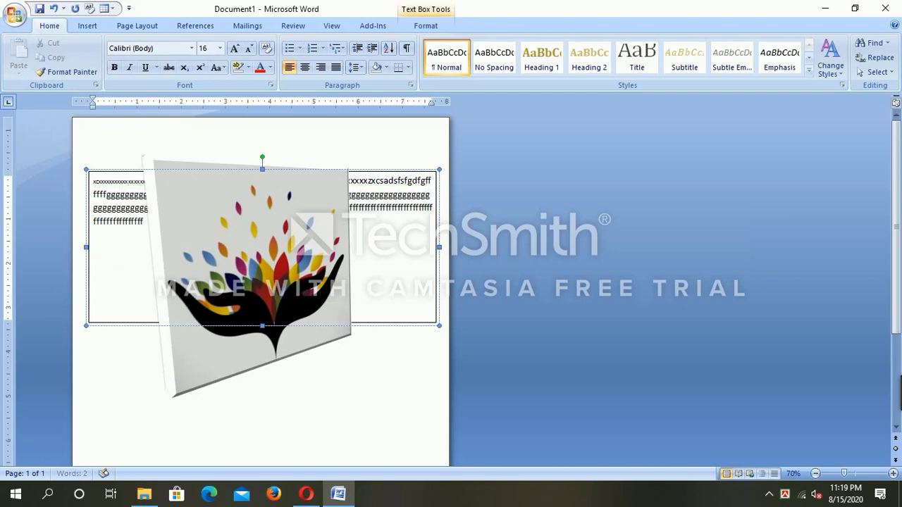
{"action": "type", "text": "gggggggggggggggggggggggggggggggggggggggggggggggggggggggggggggggggggggggggggggggg"}
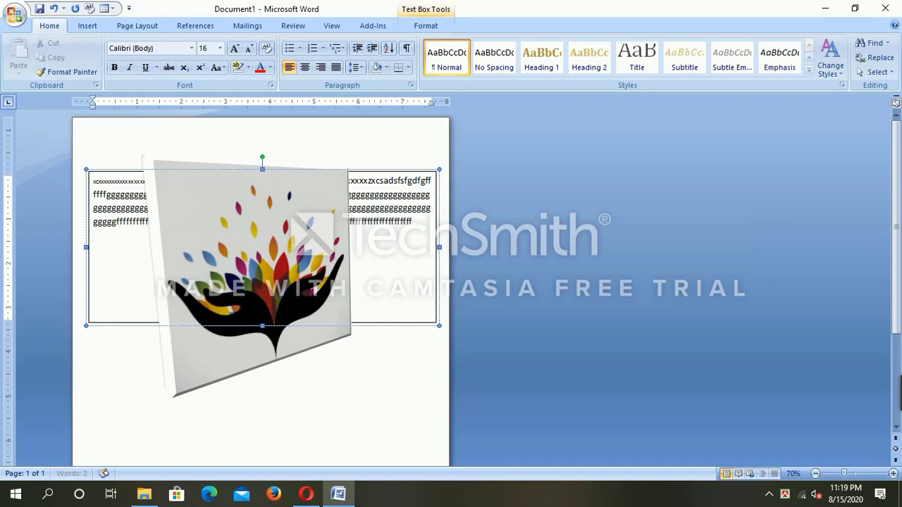
{"action": "left_click", "coordinate": [120, 384]}
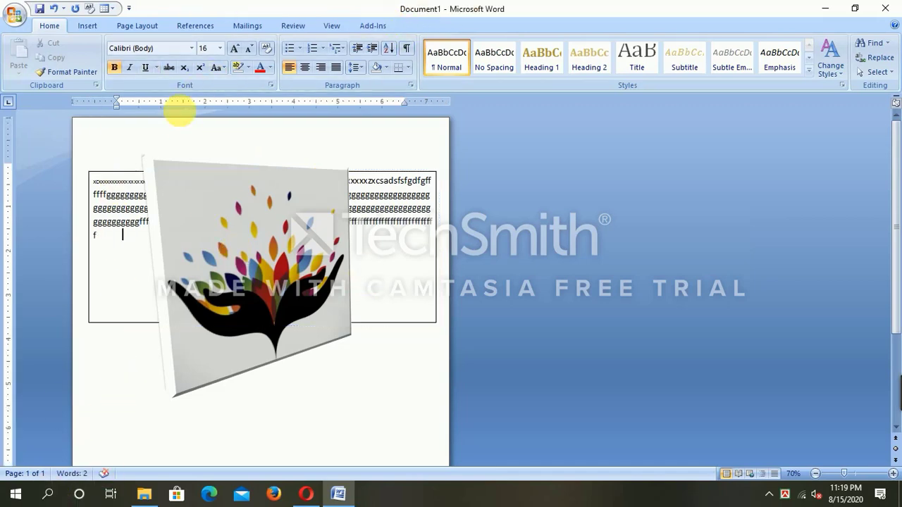
Step: Delete the text-filled rectangle and replace the d's after the first one in the body line with repeated f's
{"action": "left_click", "coordinate": [87, 26]}
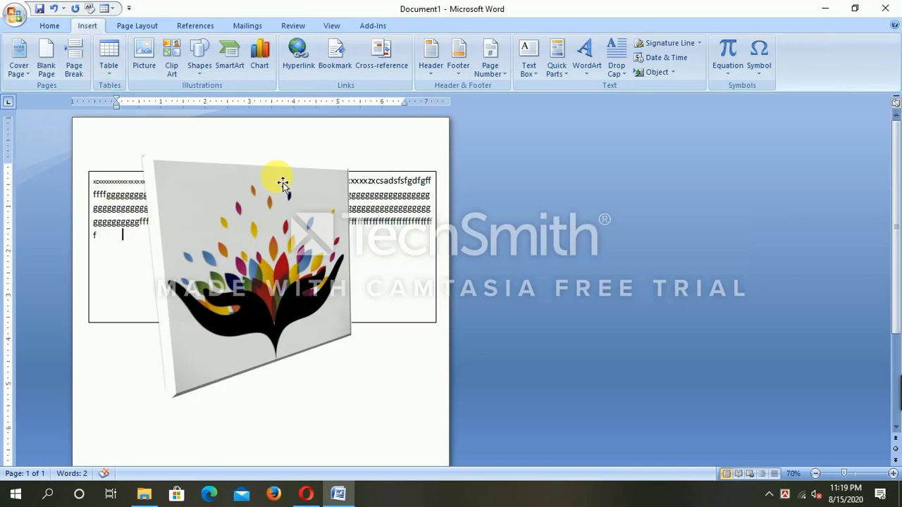
{"action": "left_click", "coordinate": [201, 330]}
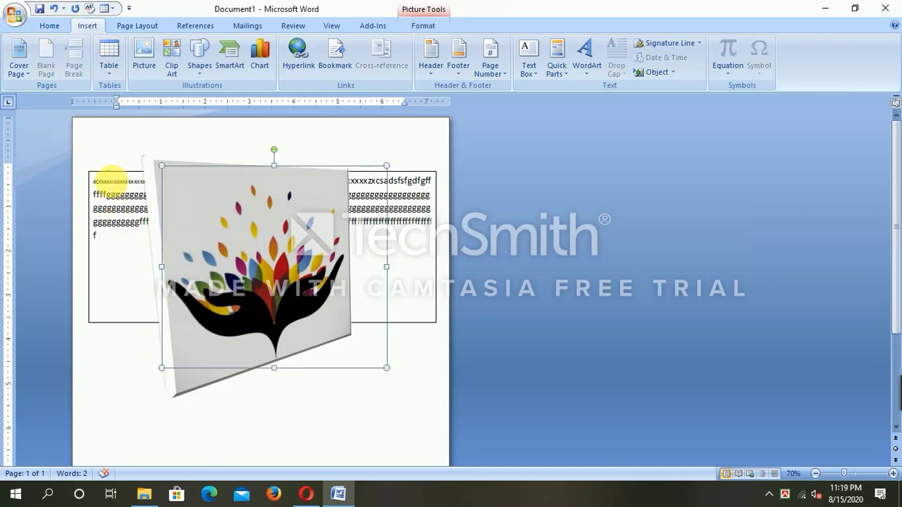
{"action": "left_click", "coordinate": [114, 180]}
{"action": "key", "text": "Delete"}
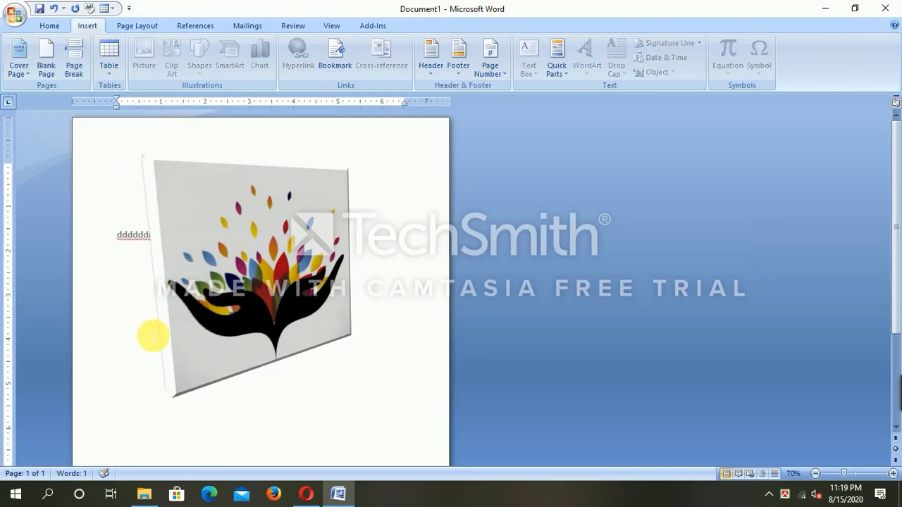
{"action": "left_click_drag", "start_coordinate": [120, 235], "coordinate": [151, 242]}
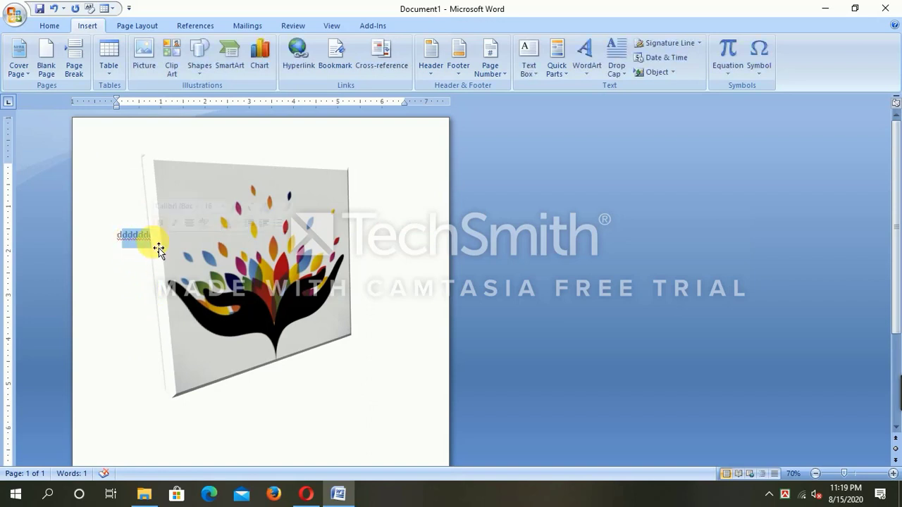
{"action": "type", "text": "ffffffff"}
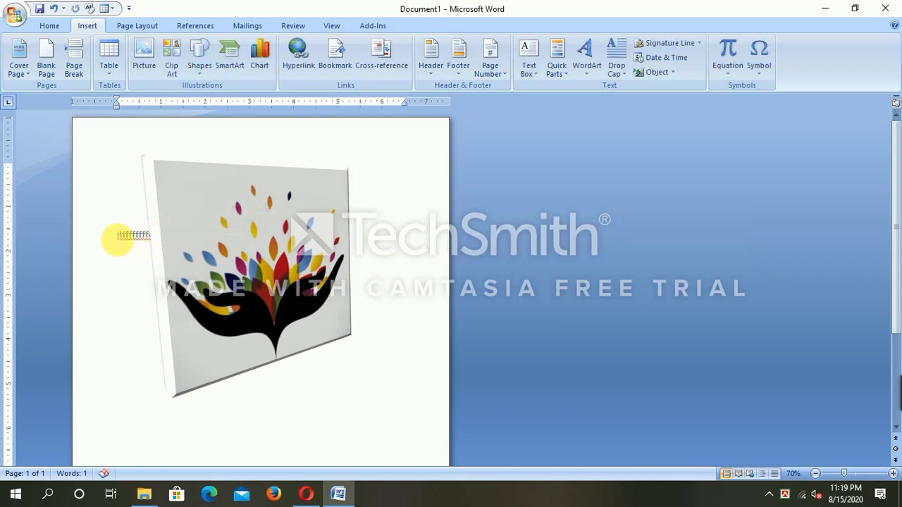
Step: Delete the body text line together with the logo picture and undo the deletion
{"action": "left_click_drag", "start_coordinate": [117, 240], "coordinate": [111, 236]}
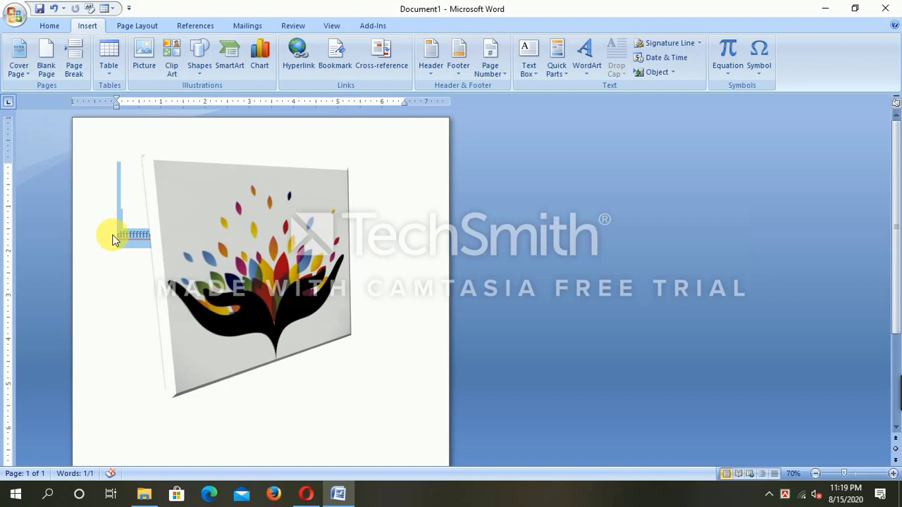
{"action": "key", "text": "Delete"}
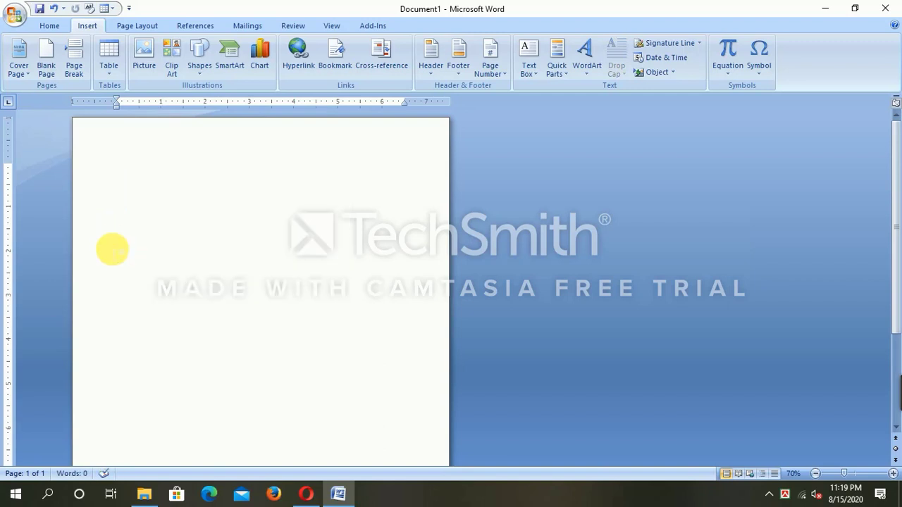
{"action": "key", "text": "ctrl+z"}
{"action": "left_click", "coordinate": [141, 243]}
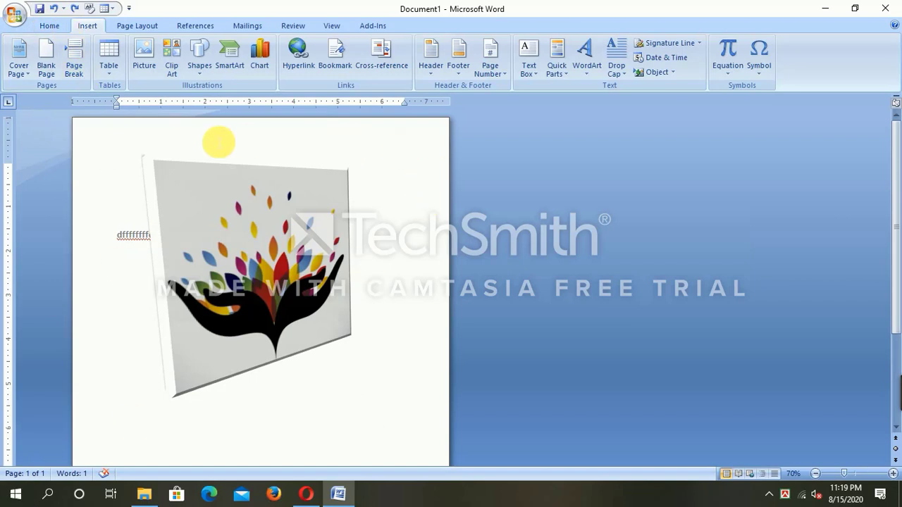
Step: List all clip art from all collections without a search term and browse the thumbnails
{"action": "left_click", "coordinate": [176, 71]}
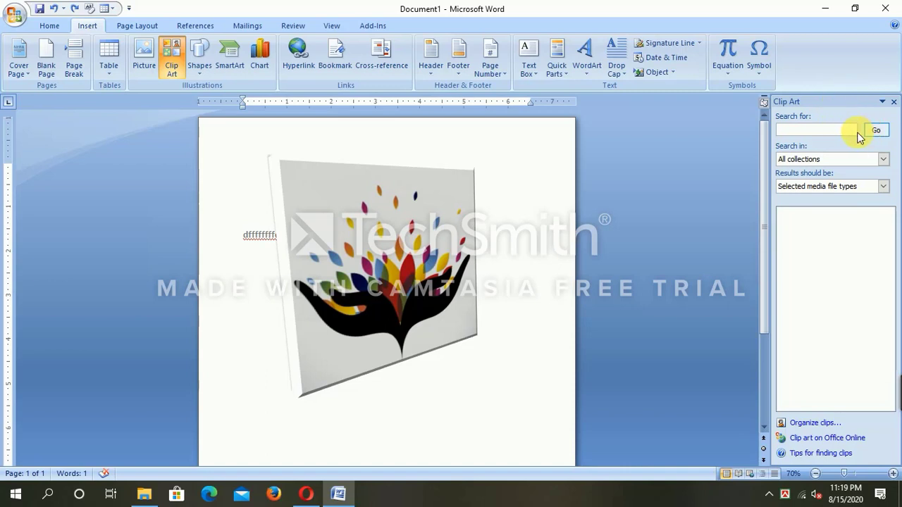
{"action": "left_click", "coordinate": [876, 131]}
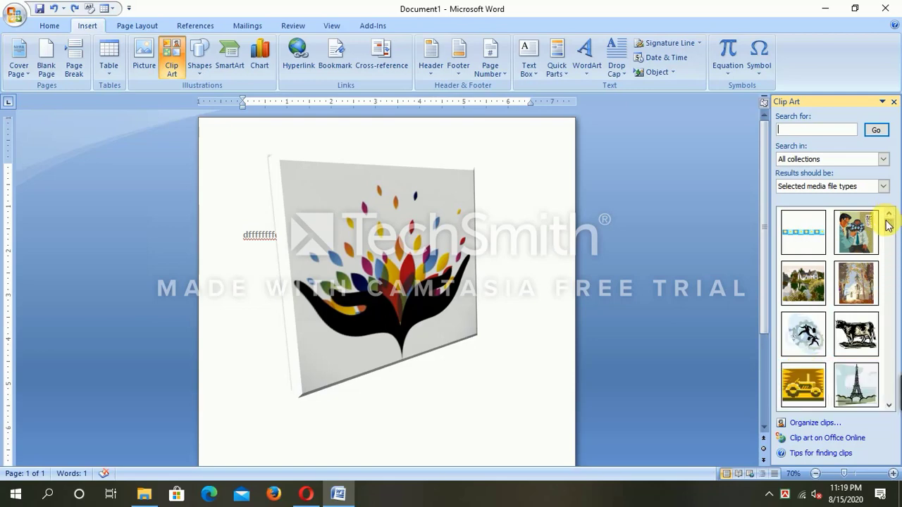
{"action": "scroll", "coordinate": [889, 226], "scroll_direction": "down", "scroll_amount": 2}
{"action": "scroll", "coordinate": [889, 226], "scroll_direction": "up", "scroll_amount": 2}
{"action": "scroll", "coordinate": [890, 228], "scroll_direction": "down", "scroll_amount": 2}
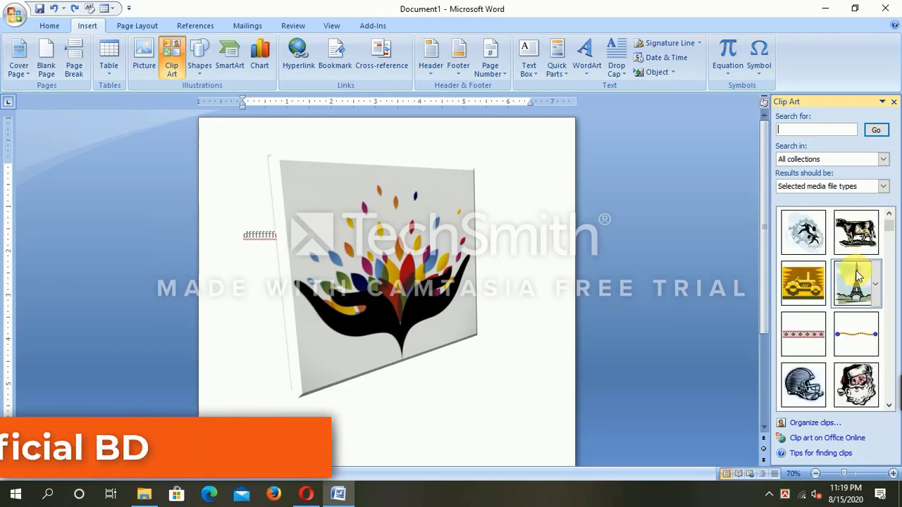
{"action": "scroll", "coordinate": [891, 232], "scroll_direction": "up", "scroll_amount": 2}
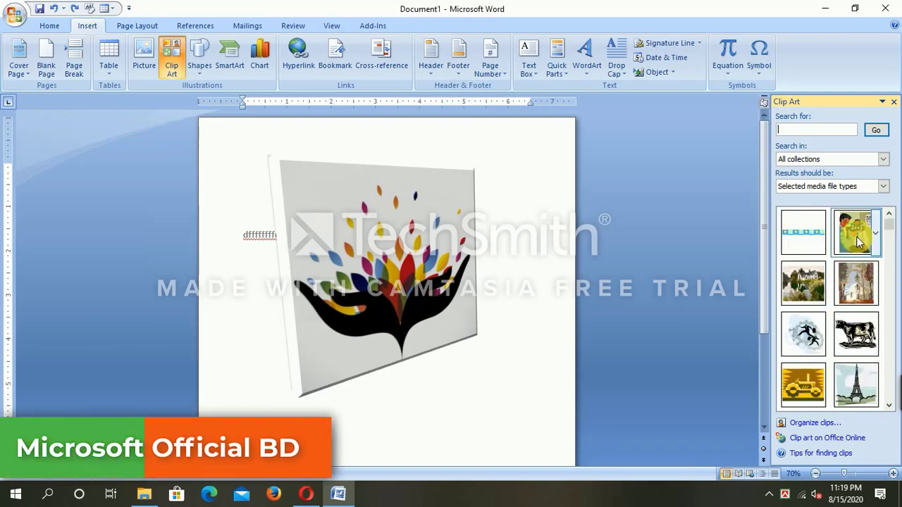
Step: Delete the logo picture and the remaining line of body text to empty the page
{"action": "left_click", "coordinate": [448, 272]}
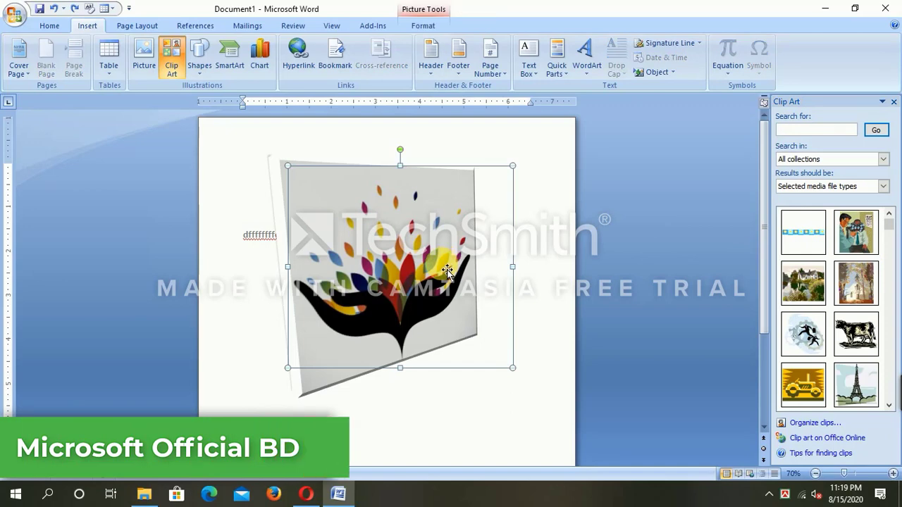
{"action": "key", "text": "Delete"}
{"action": "left_click_drag", "start_coordinate": [363, 261], "coordinate": [201, 256]}
{"action": "key", "text": "Delete"}
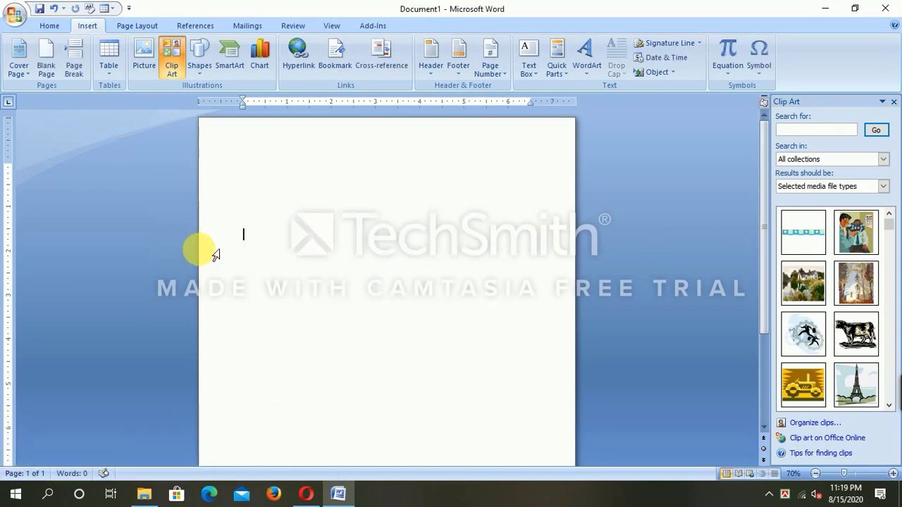
Step: Insert the eye-examination clip art into the empty page and try to move it across the page
{"action": "left_click", "coordinate": [857, 232]}
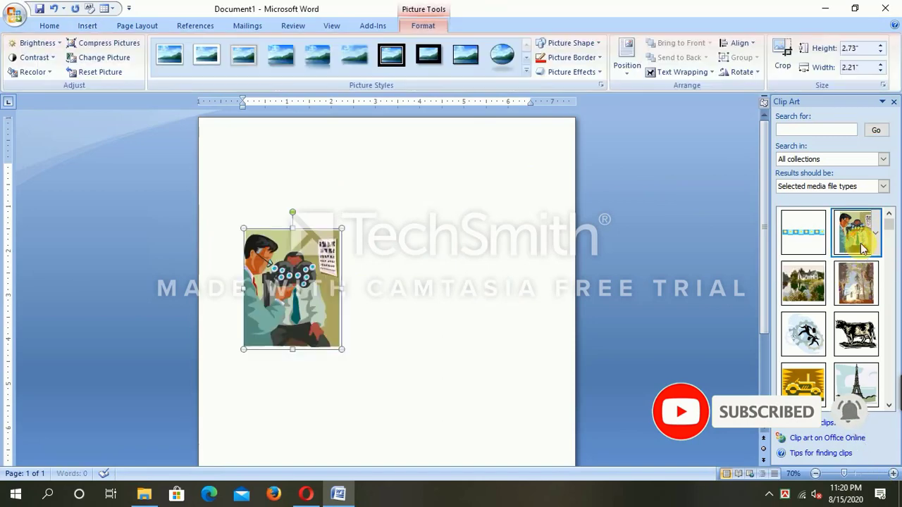
{"action": "left_click_drag", "start_coordinate": [292, 283], "coordinate": [415, 202]}
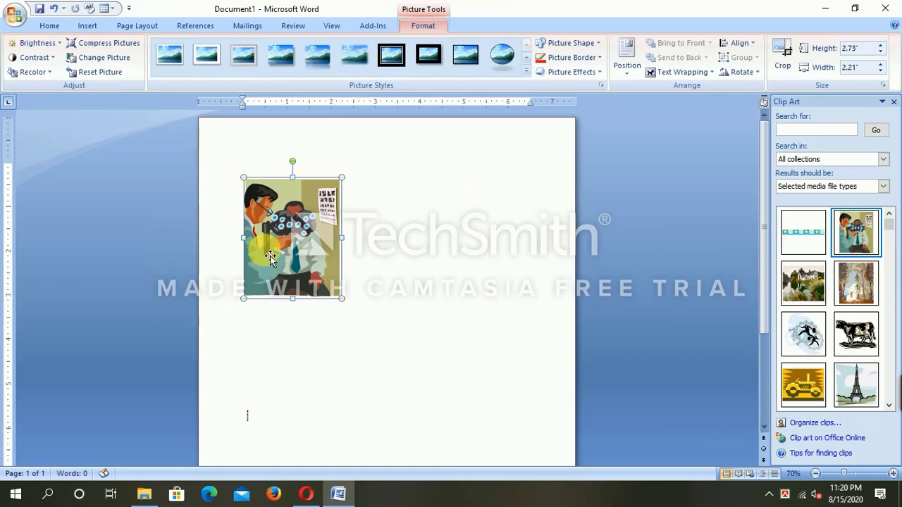
{"action": "left_click_drag", "start_coordinate": [269, 254], "coordinate": [397, 212]}
{"action": "left_click_drag", "start_coordinate": [302, 233], "coordinate": [397, 218]}
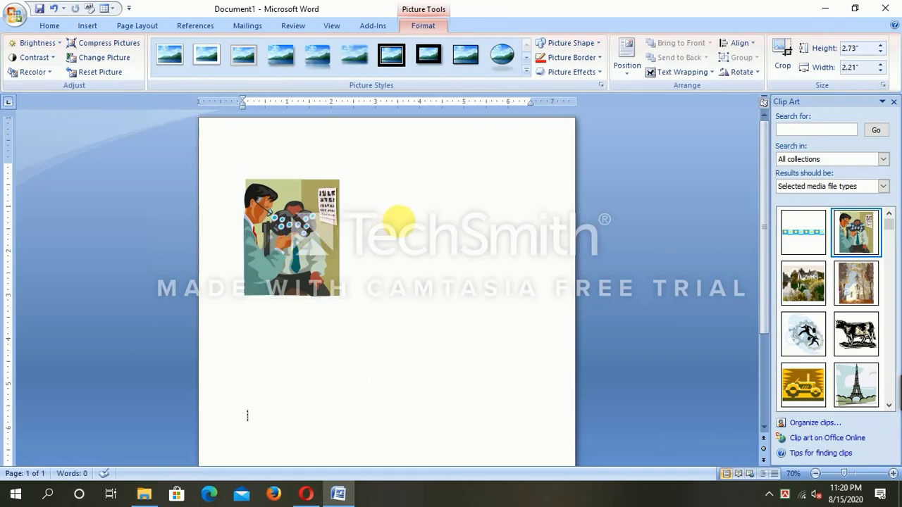
Step: Set the clip art's text wrapping to Behind Text and move it to the upper middle of the page
{"action": "right_click", "coordinate": [290, 237]}
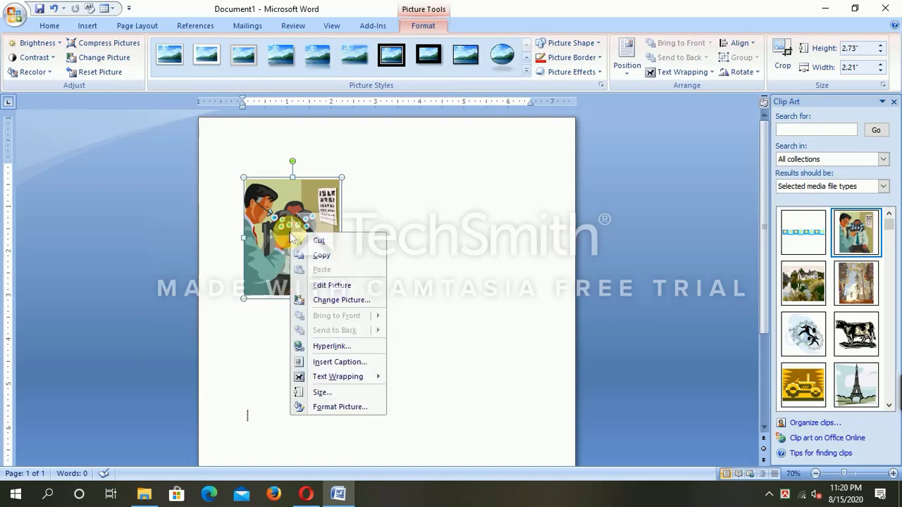
{"action": "mouse_move", "coordinate": [324, 376]}
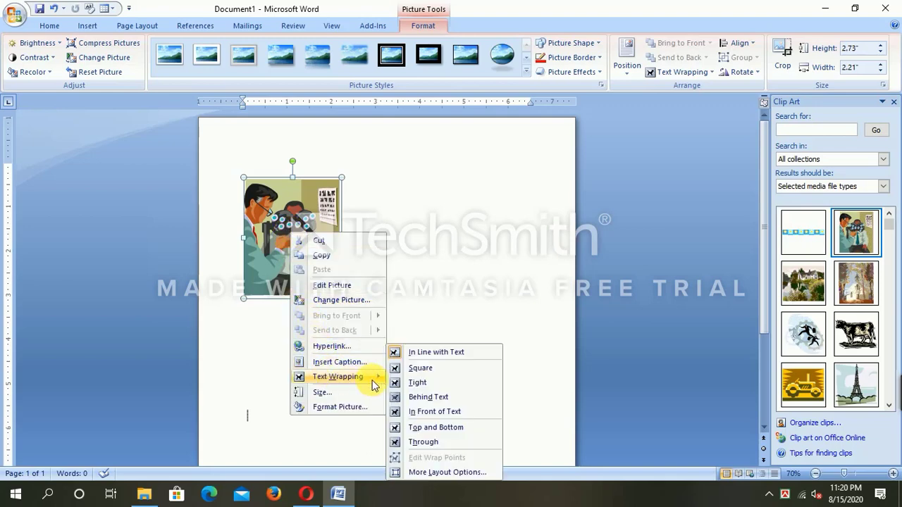
{"action": "left_click", "coordinate": [420, 398]}
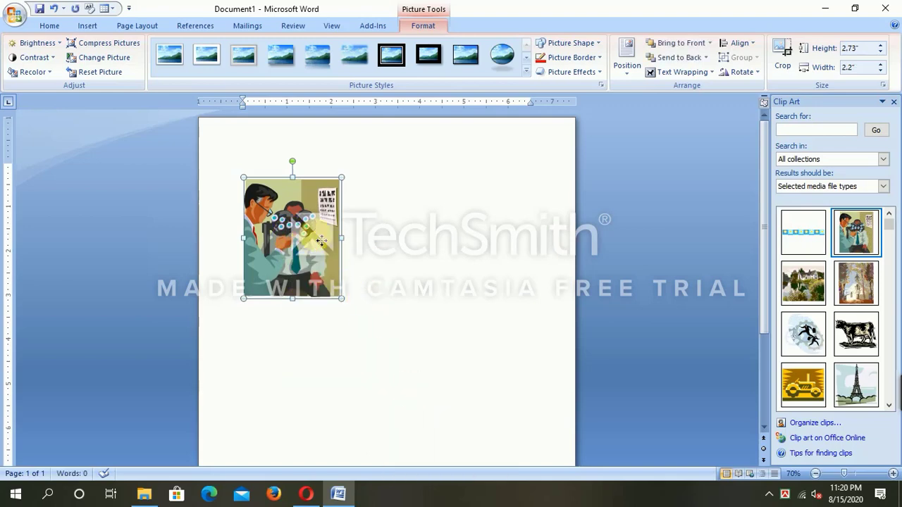
{"action": "left_click_drag", "start_coordinate": [321, 241], "coordinate": [402, 194]}
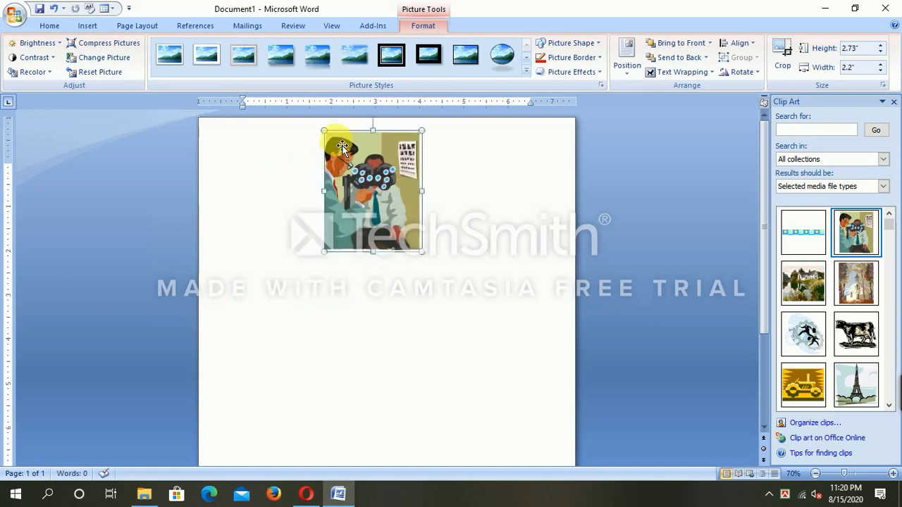
Step: Try the black-framed oval, metallic rounded-rectangle and soft-edged oval picture styles on the clip art
{"action": "left_click", "coordinate": [521, 60]}
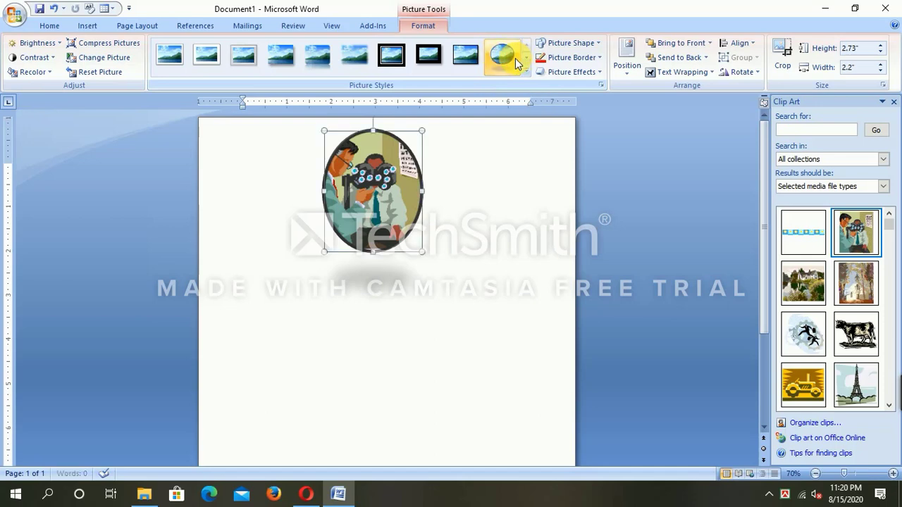
{"action": "left_click", "coordinate": [232, 409]}
{"action": "left_click", "coordinate": [361, 192]}
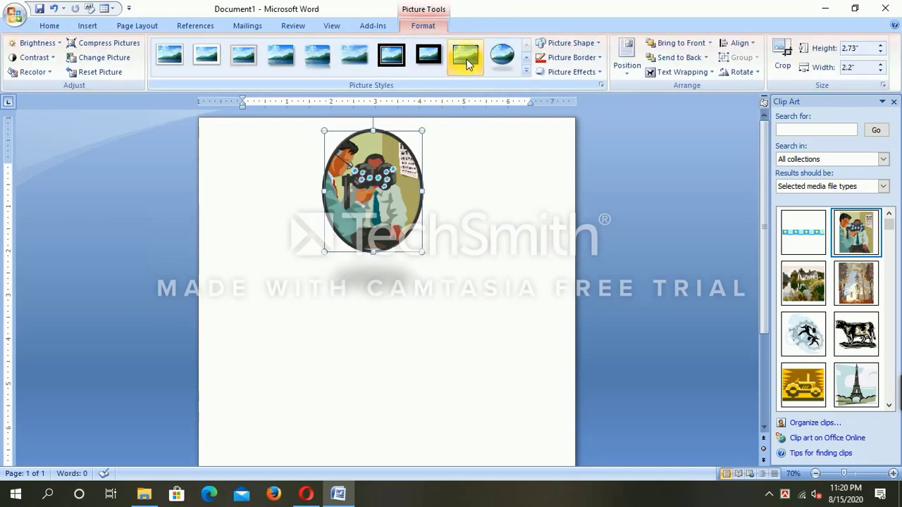
{"action": "left_click", "coordinate": [525, 71]}
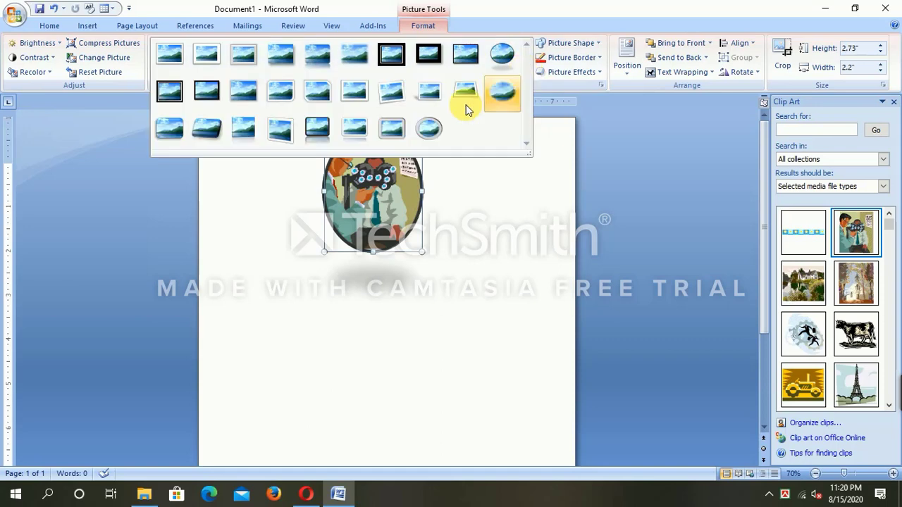
{"action": "left_click", "coordinate": [418, 129]}
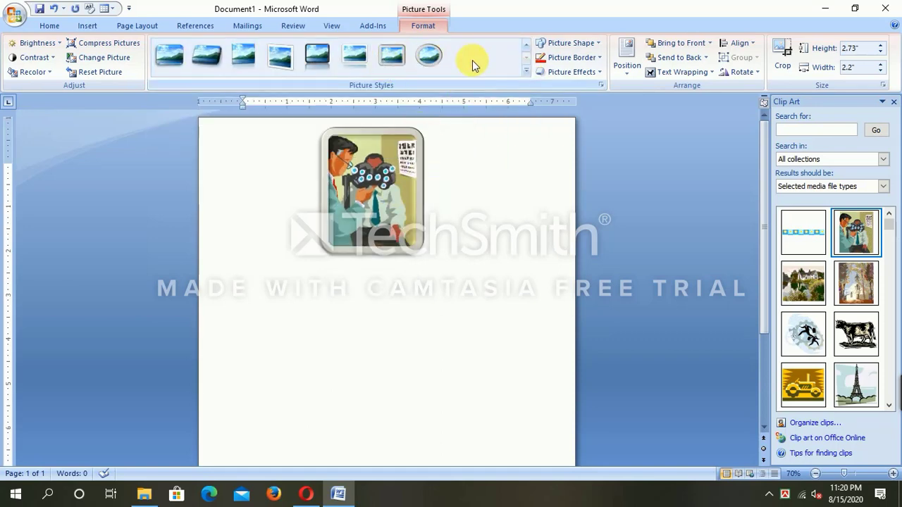
{"action": "left_click", "coordinate": [528, 70]}
{"action": "left_click", "coordinate": [506, 88]}
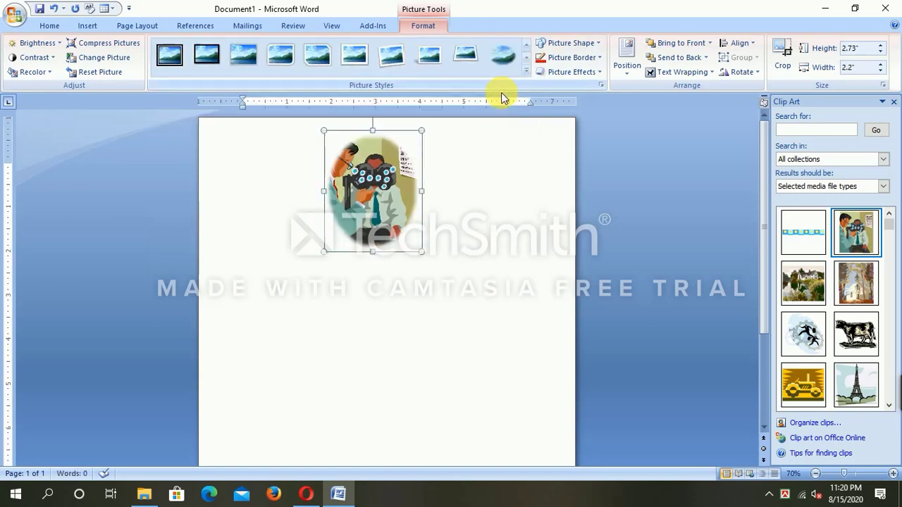
Step: Apply the oval picture style with the metallic frame to the clip art and deselect it
{"action": "left_click", "coordinate": [524, 74]}
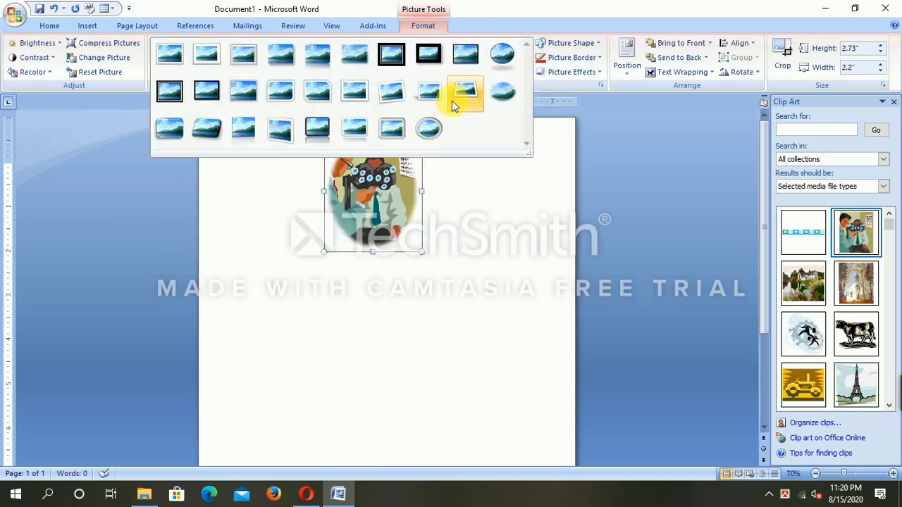
{"action": "left_click", "coordinate": [424, 131]}
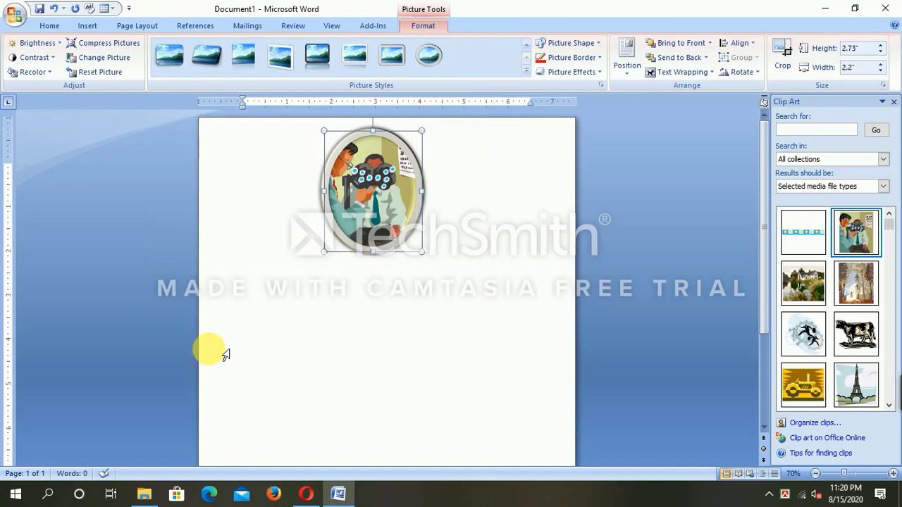
{"action": "left_click", "coordinate": [211, 352]}
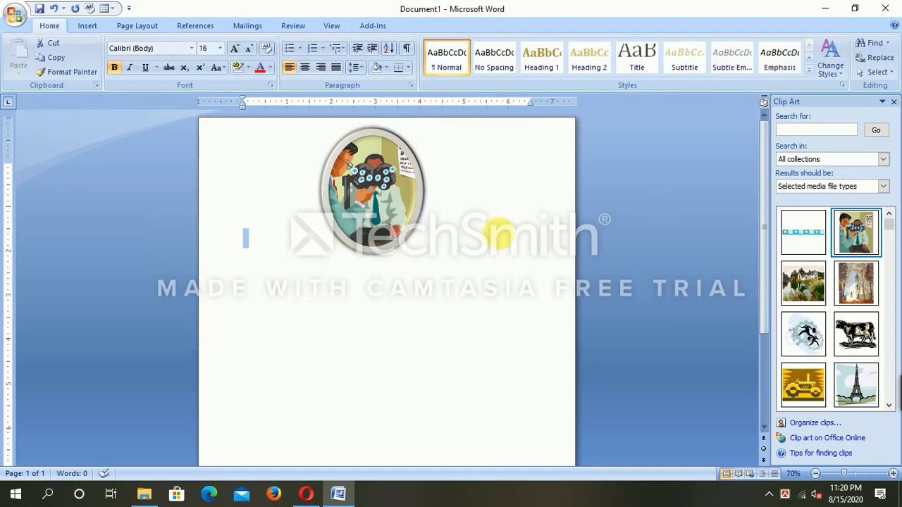
{"action": "left_click", "coordinate": [258, 272]}
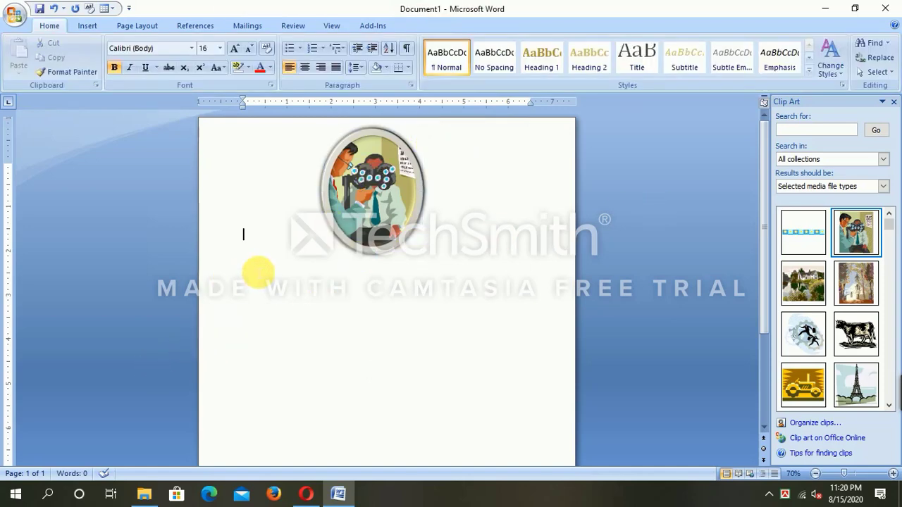
Step: Draw a rectangle about 2.96" high below the clip art and widen it to about 7.51"
{"action": "left_click", "coordinate": [87, 25]}
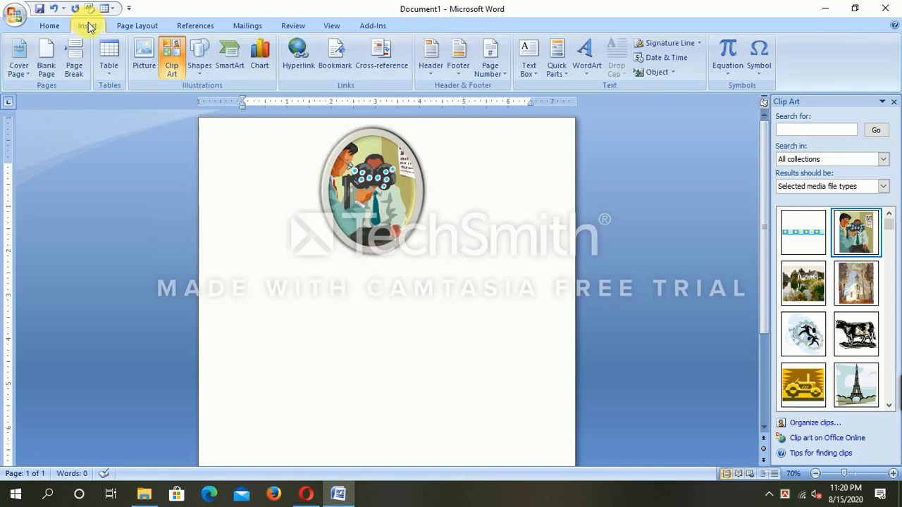
{"action": "left_click", "coordinate": [212, 65]}
{"action": "left_click", "coordinate": [227, 106]}
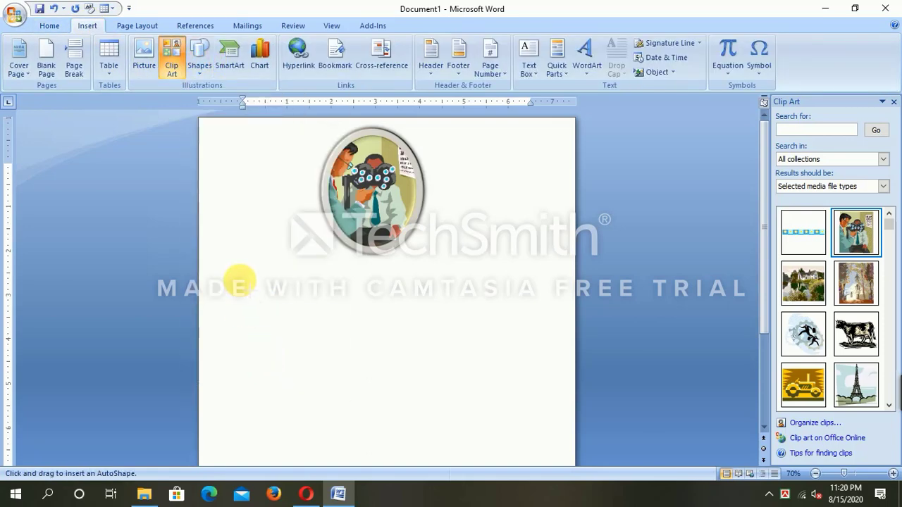
{"action": "left_click_drag", "start_coordinate": [240, 277], "coordinate": [557, 409]}
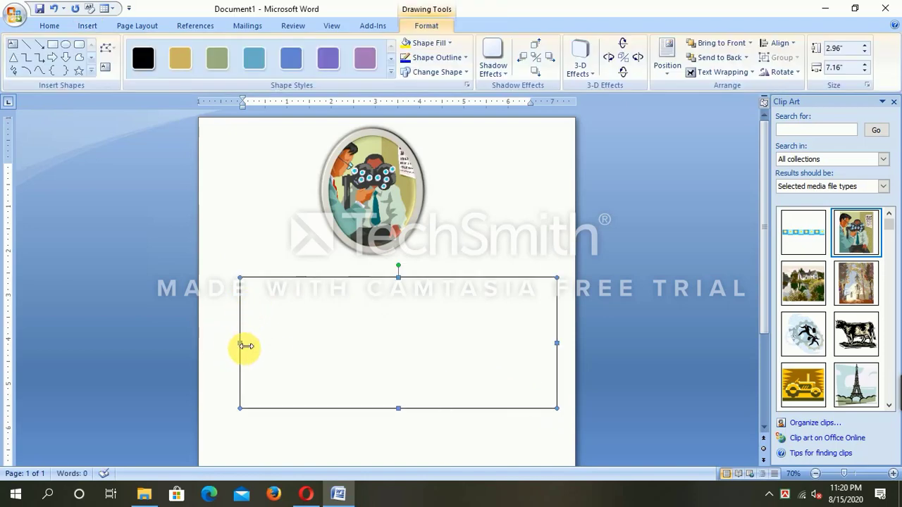
{"action": "left_click_drag", "start_coordinate": [240, 343], "coordinate": [225, 343]}
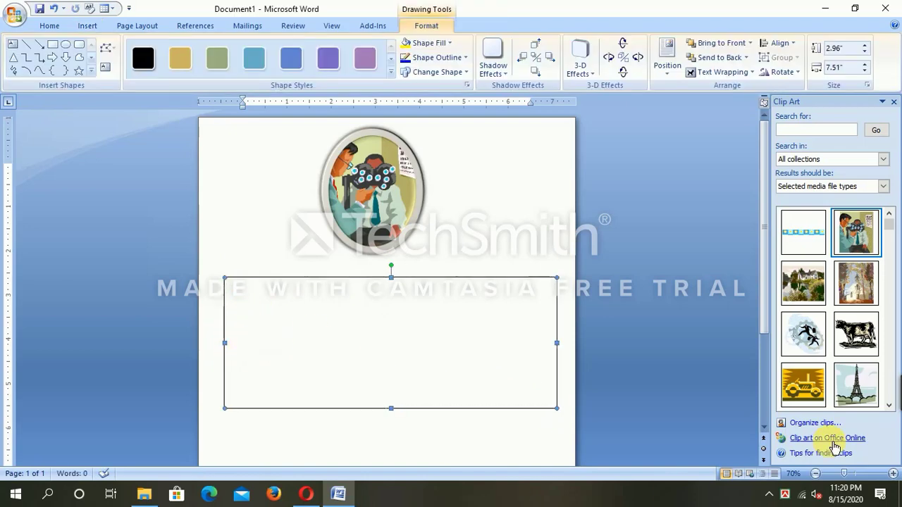
Step: Switch the keyboard input to Bijoy Unicode and make the rectangle below the clip art accept text
{"action": "left_click", "coordinate": [789, 499]}
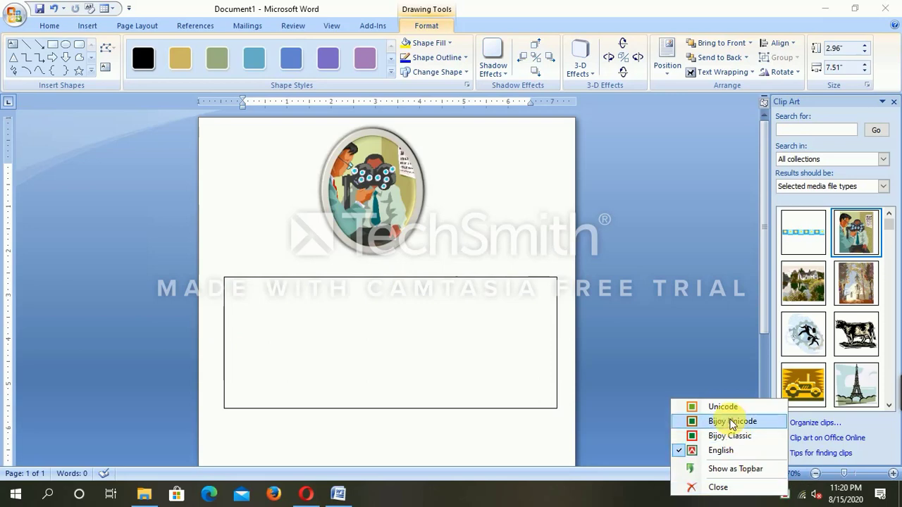
{"action": "left_click", "coordinate": [735, 419]}
{"action": "left_click", "coordinate": [211, 265]}
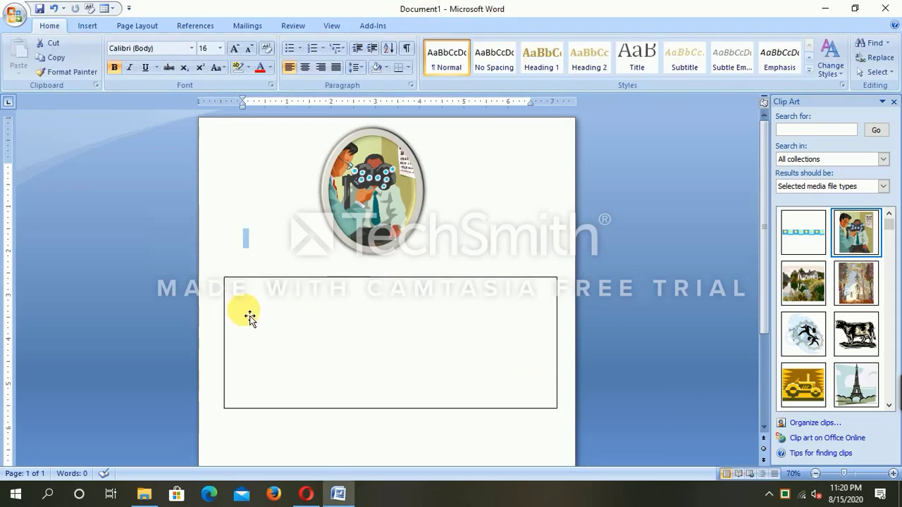
{"action": "left_click", "coordinate": [250, 316]}
{"action": "right_click", "coordinate": [250, 316]}
{"action": "left_click", "coordinate": [282, 361]}
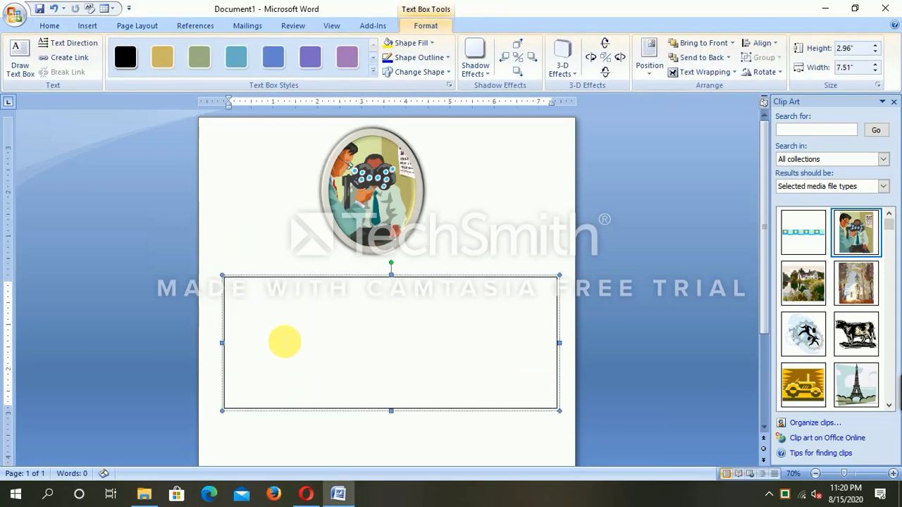
Step: Clear the trial characters from the rectangle and write "Akahne chokko porikha kora hoi" in it at 36 pt without bold
{"action": "type", "text": "gi"}
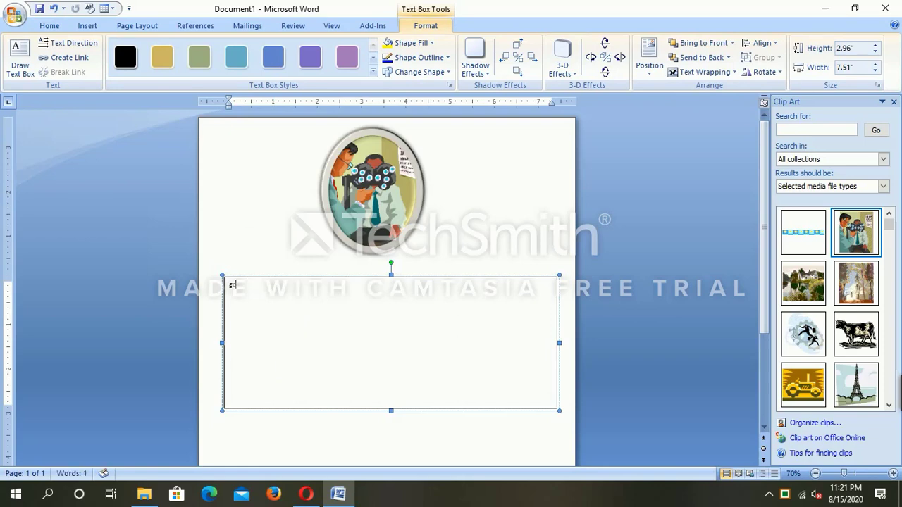
{"action": "key", "text": "ctrl+a"}
{"action": "key", "text": "BackSpace"}
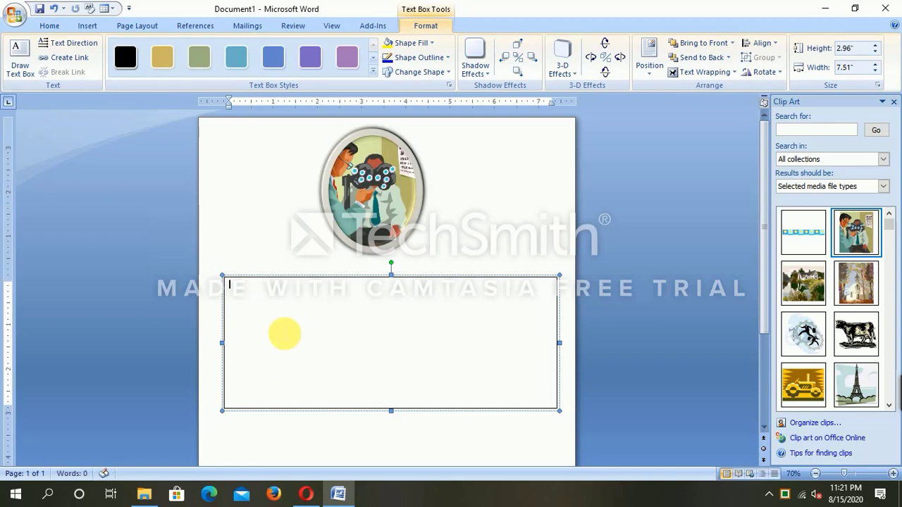
{"action": "left_click", "coordinate": [44, 26]}
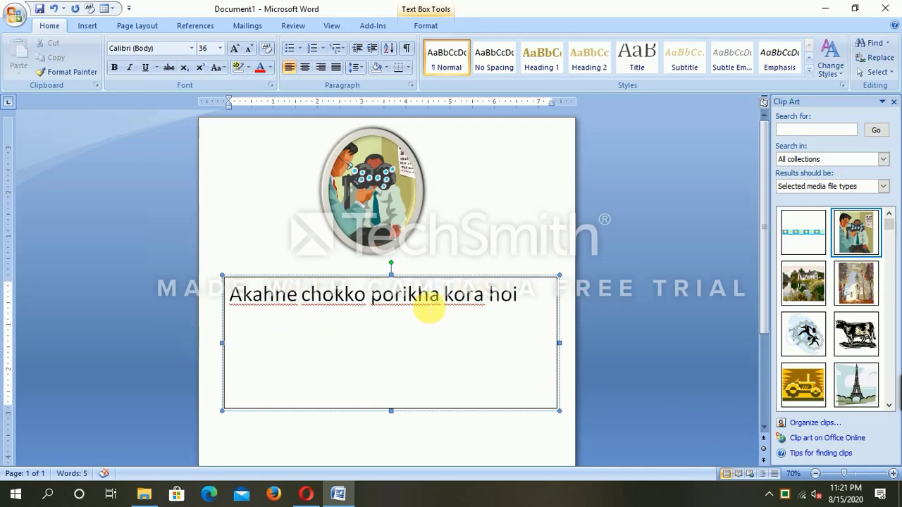
{"action": "left_click", "coordinate": [497, 197]}
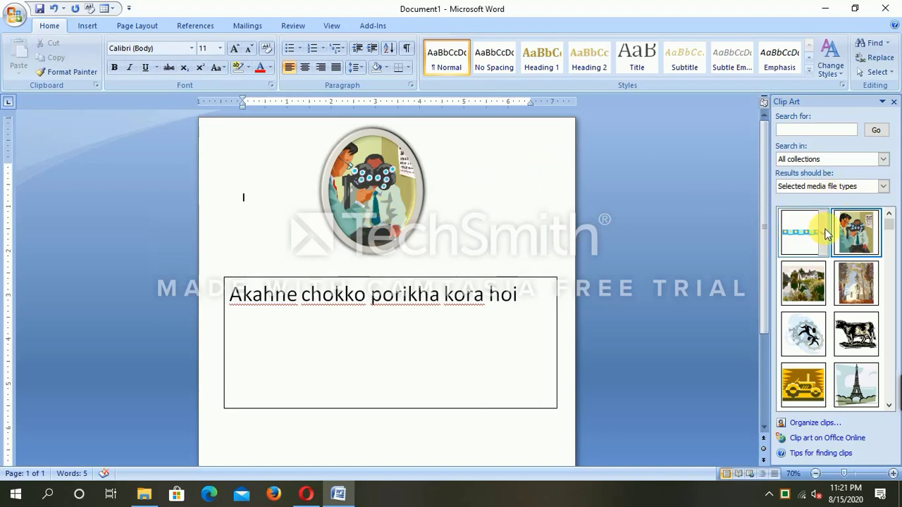
Step: Remove the fill and the outline from the text rectangle below the oval clip art
{"action": "left_click_drag", "start_coordinate": [235, 296], "coordinate": [546, 298]}
{"action": "left_click", "coordinate": [421, 25]}
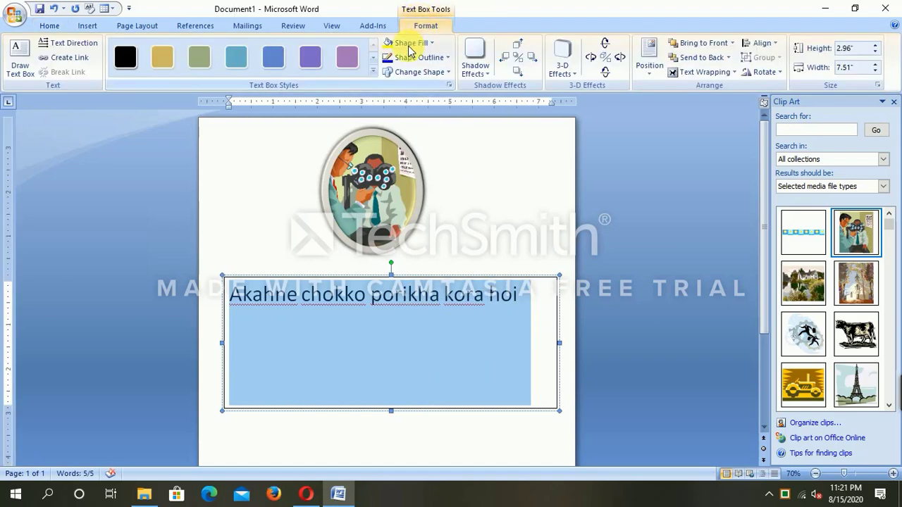
{"action": "left_click", "coordinate": [419, 48]}
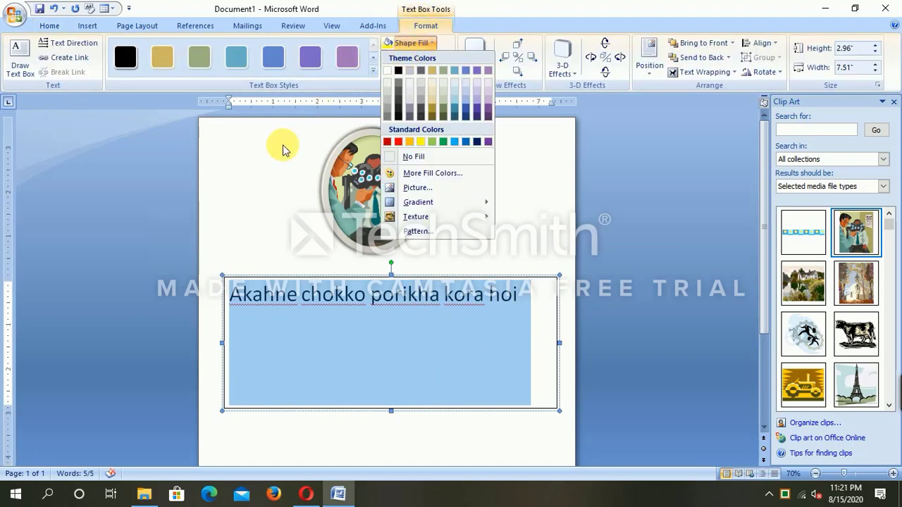
{"action": "left_click", "coordinate": [256, 197]}
{"action": "left_click", "coordinate": [416, 42]}
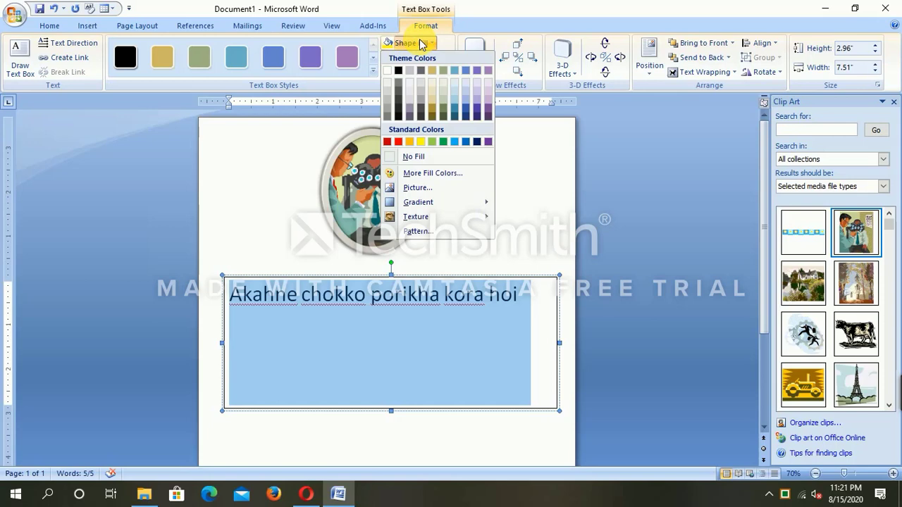
{"action": "left_click", "coordinate": [420, 157]}
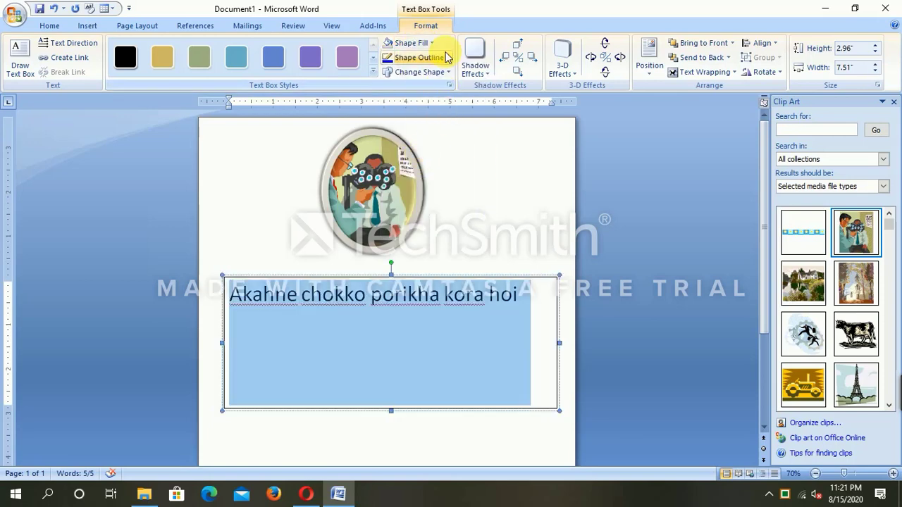
{"action": "left_click", "coordinate": [418, 57]}
{"action": "left_click", "coordinate": [412, 171]}
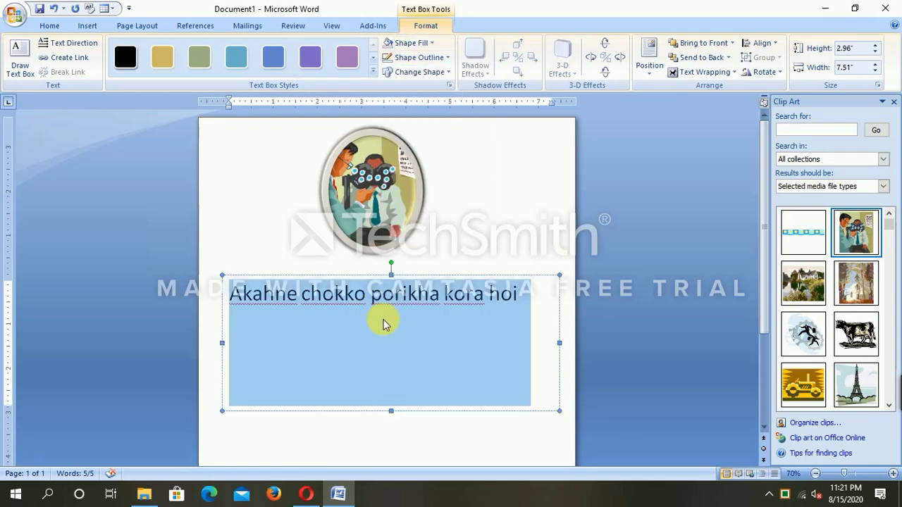
{"action": "left_click", "coordinate": [456, 239]}
Step: Make the caption "Akahne chokko porikha kora hoi" bold
{"action": "left_click_drag", "start_coordinate": [234, 304], "coordinate": [531, 323]}
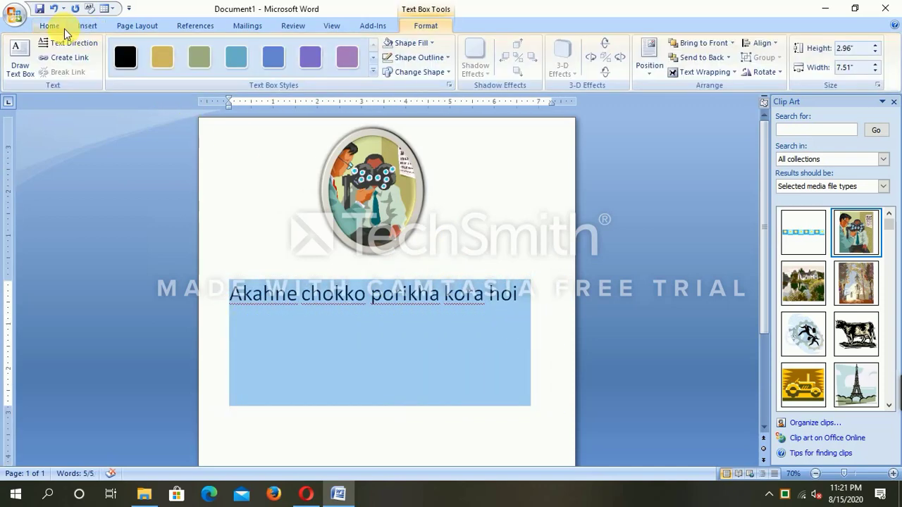
{"action": "left_click", "coordinate": [63, 29]}
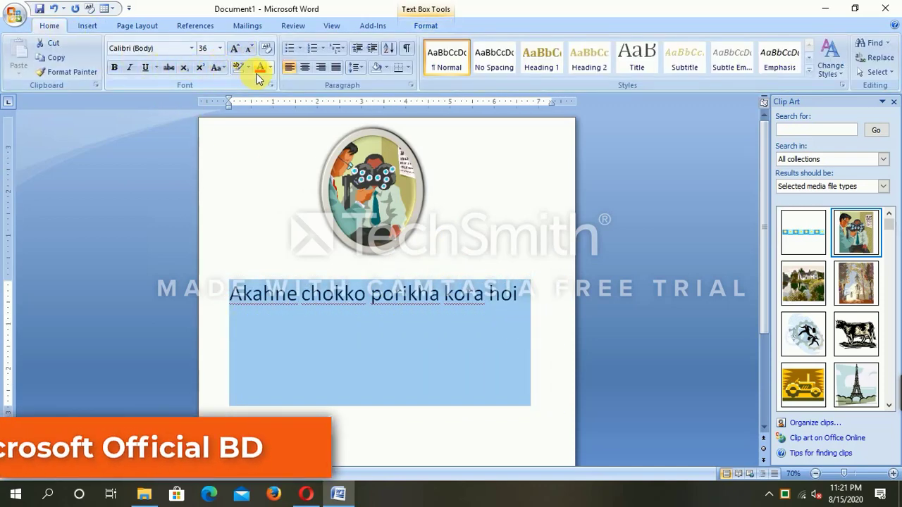
{"action": "left_click", "coordinate": [221, 70]}
{"action": "left_click", "coordinate": [211, 68]}
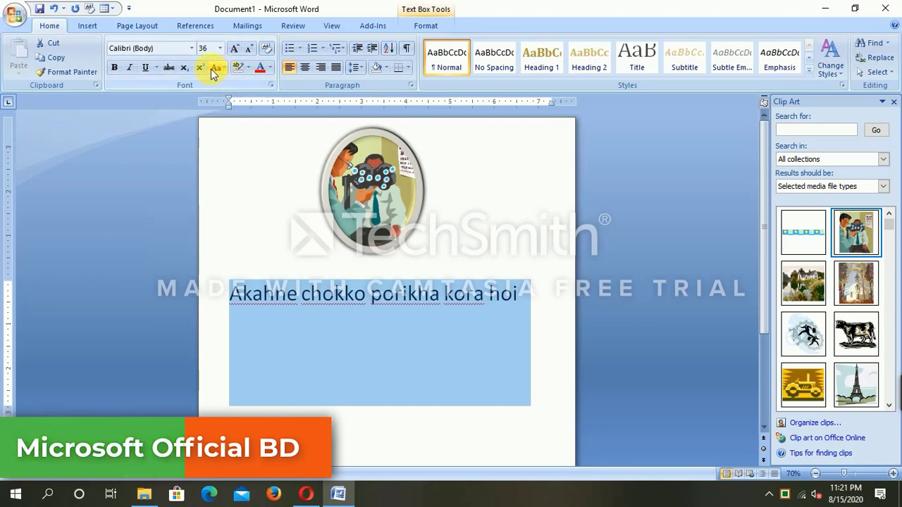
{"action": "left_click", "coordinate": [114, 68]}
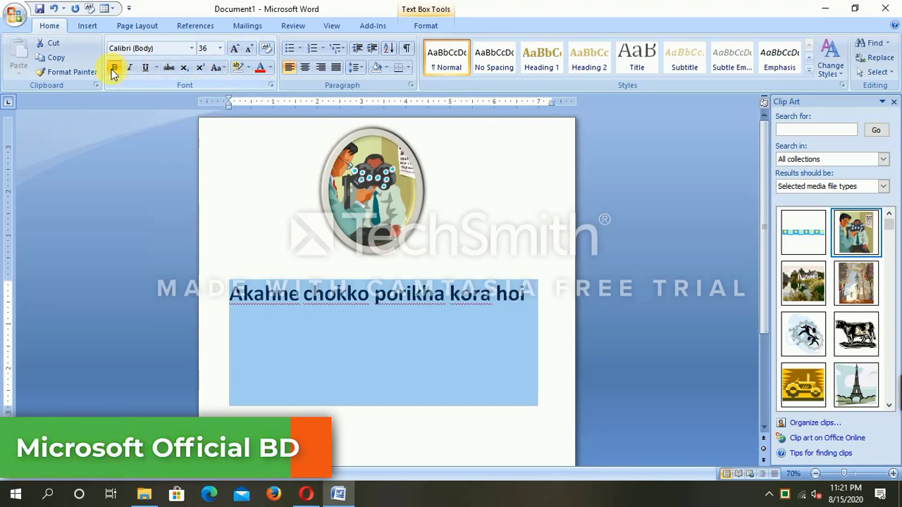
Step: Try the Segoe UI Black font on the caption at 28 and 36 pt, and restore Calibri (Body)
{"action": "left_click", "coordinate": [191, 48]}
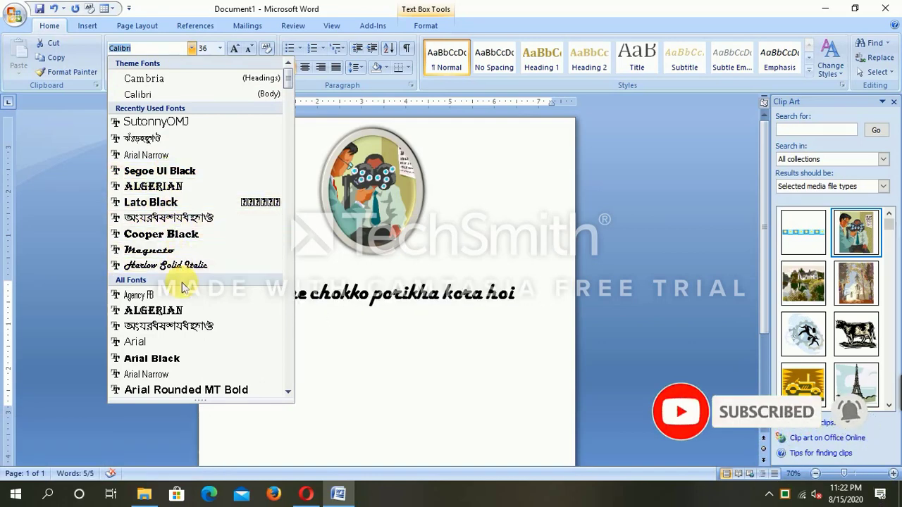
{"action": "left_click", "coordinate": [201, 169]}
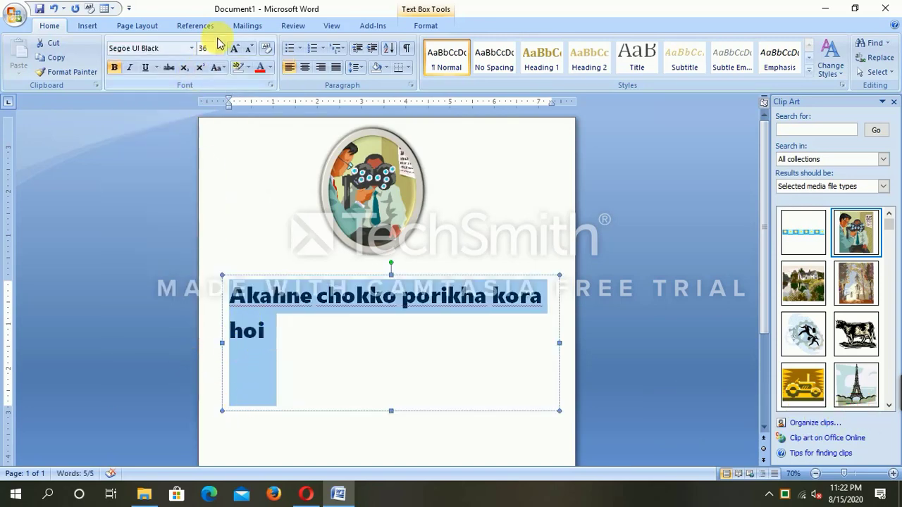
{"action": "left_click", "coordinate": [247, 49]}
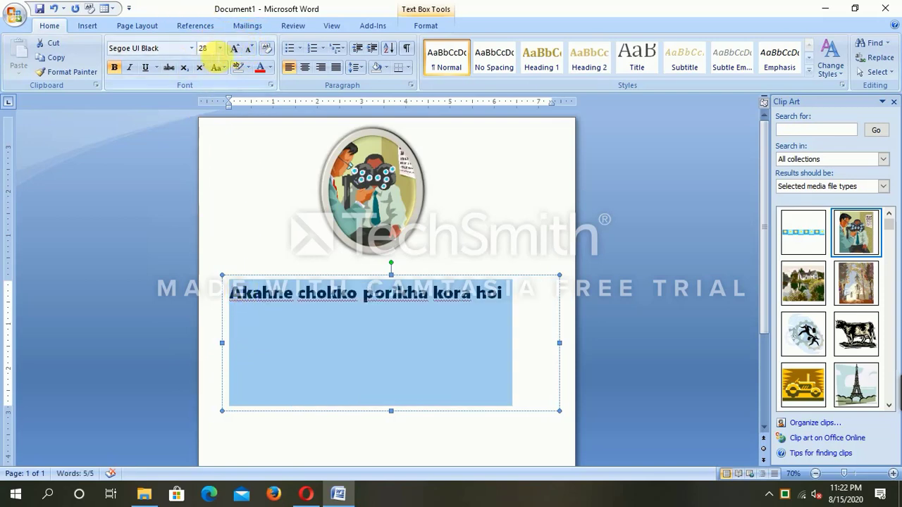
{"action": "left_click", "coordinate": [236, 49]}
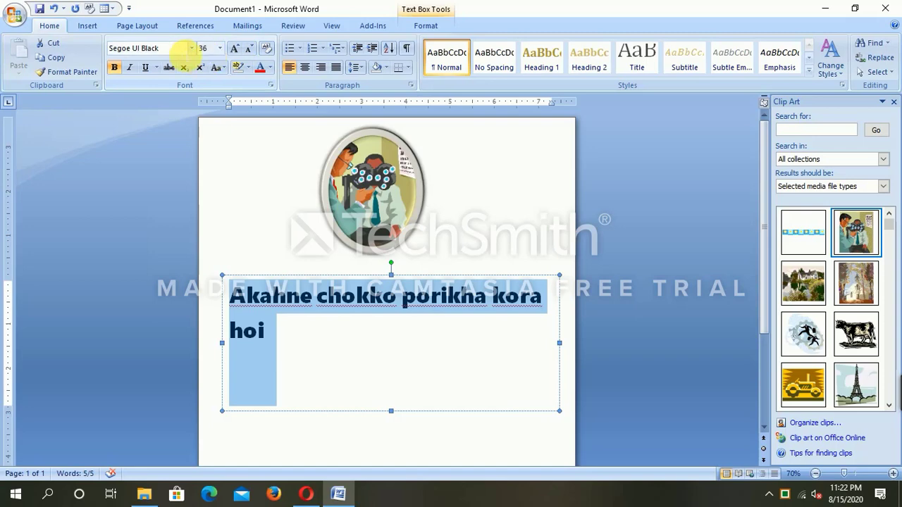
{"action": "left_click", "coordinate": [192, 48]}
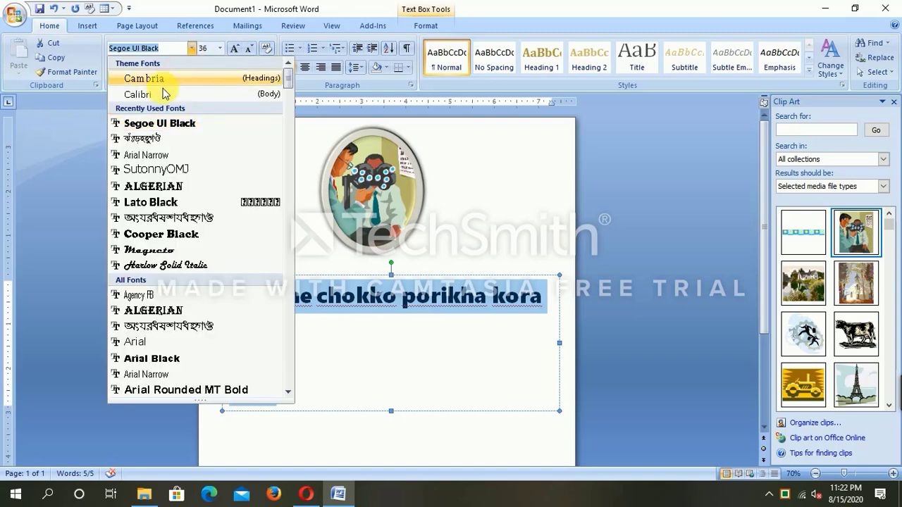
{"action": "left_click", "coordinate": [141, 92]}
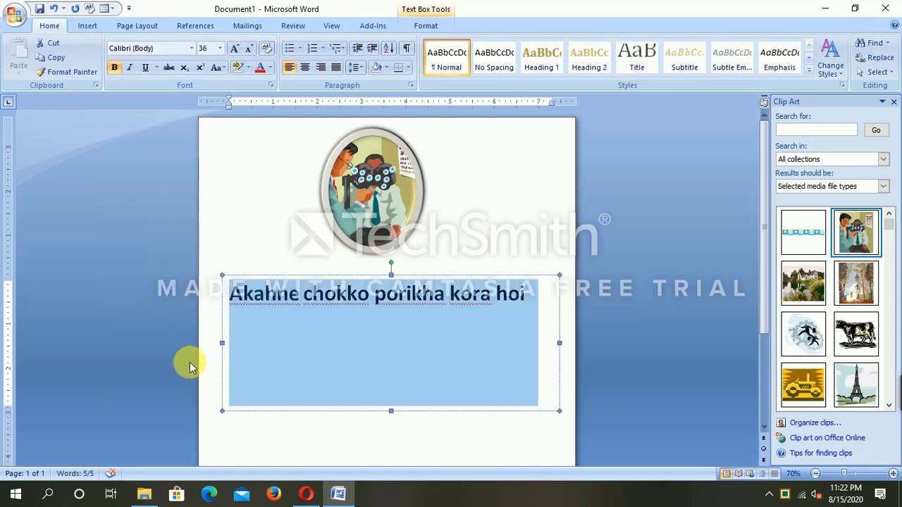
Step: Insert the clip art of the woman working at a computer into the document body
{"action": "left_click", "coordinate": [188, 360]}
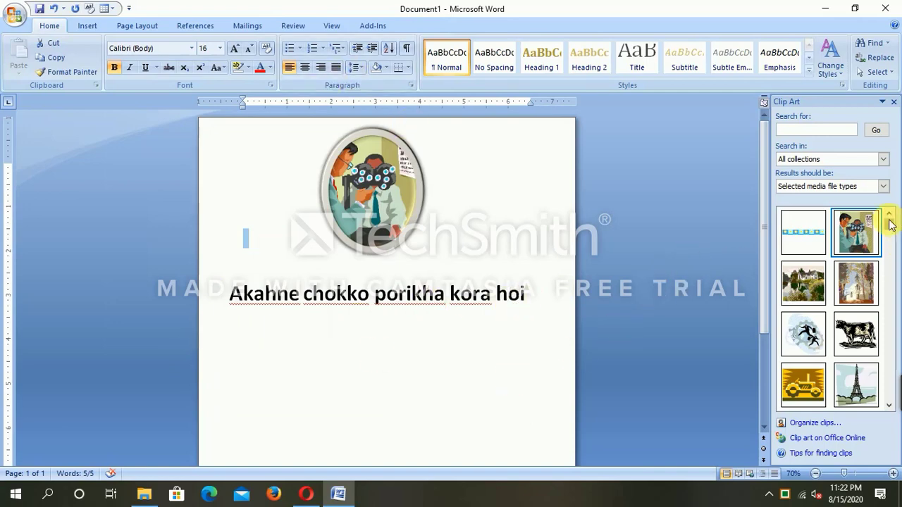
{"action": "left_click_drag", "start_coordinate": [889, 224], "coordinate": [891, 231]}
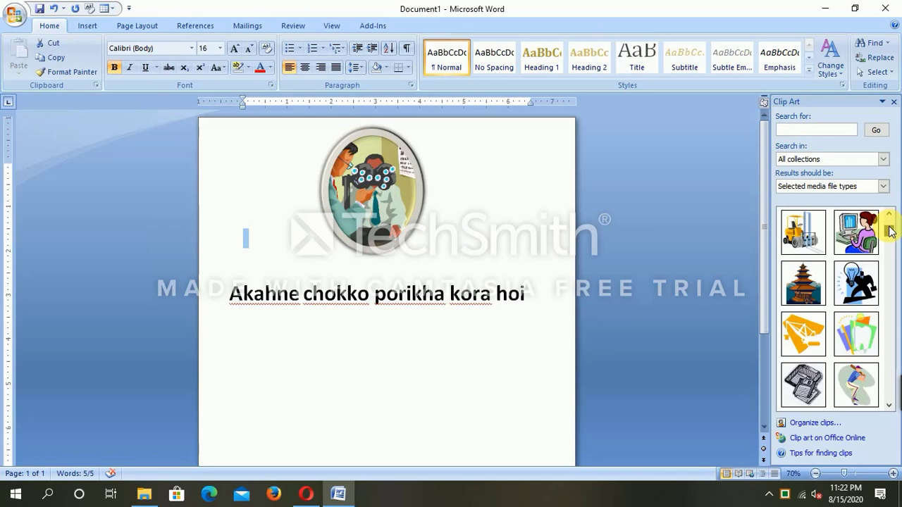
{"action": "left_click", "coordinate": [856, 232]}
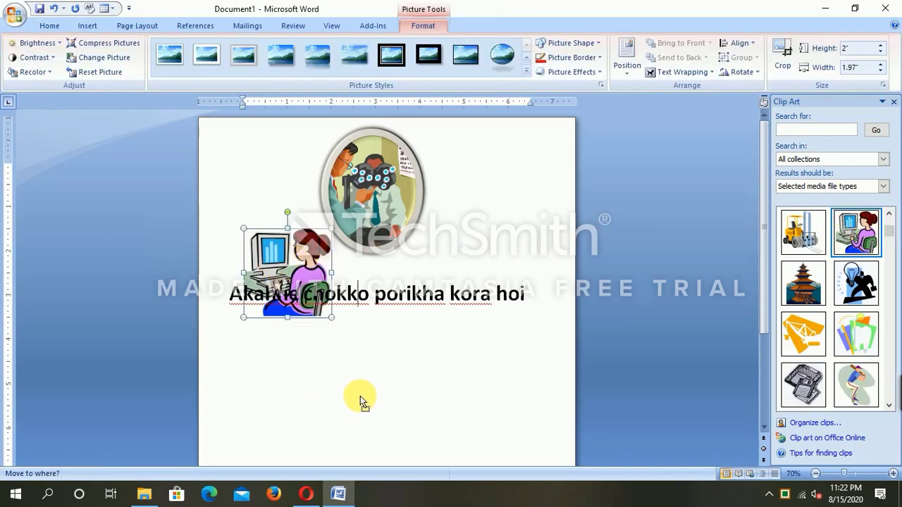
Step: Set the new clip art's text wrapping to Behind Text and move it below the caption
{"action": "right_click", "coordinate": [297, 276]}
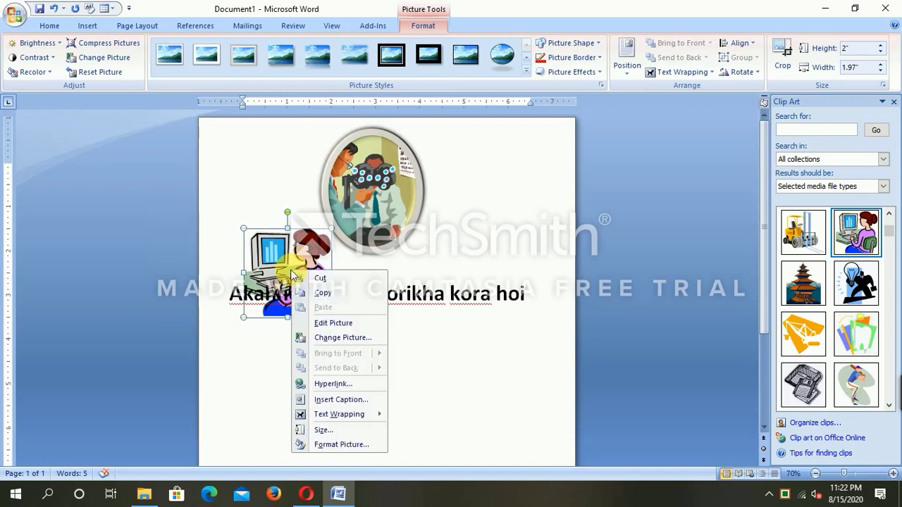
{"action": "mouse_move", "coordinate": [343, 419]}
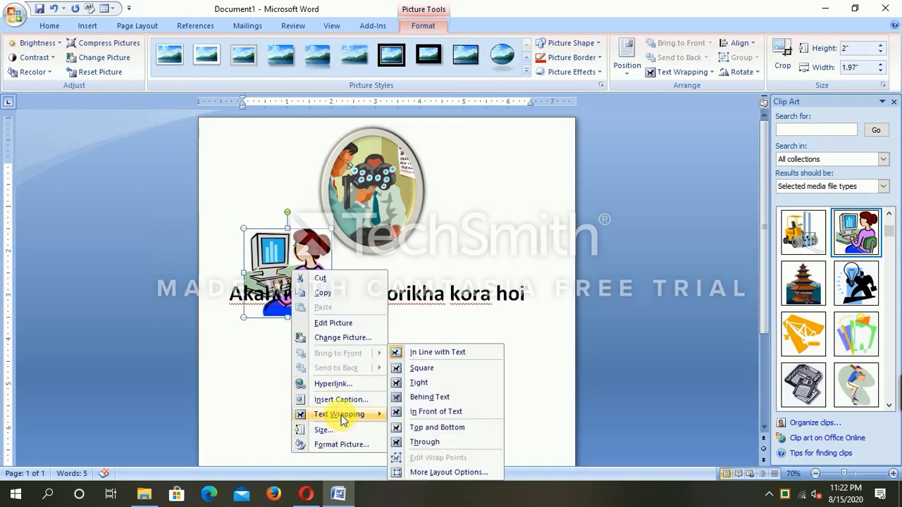
{"action": "left_click", "coordinate": [428, 399]}
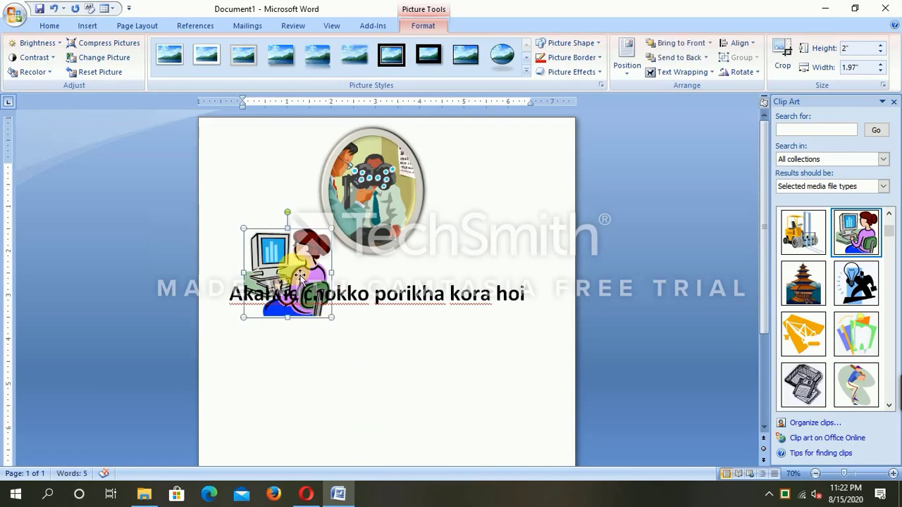
{"action": "left_click_drag", "start_coordinate": [299, 276], "coordinate": [371, 380]}
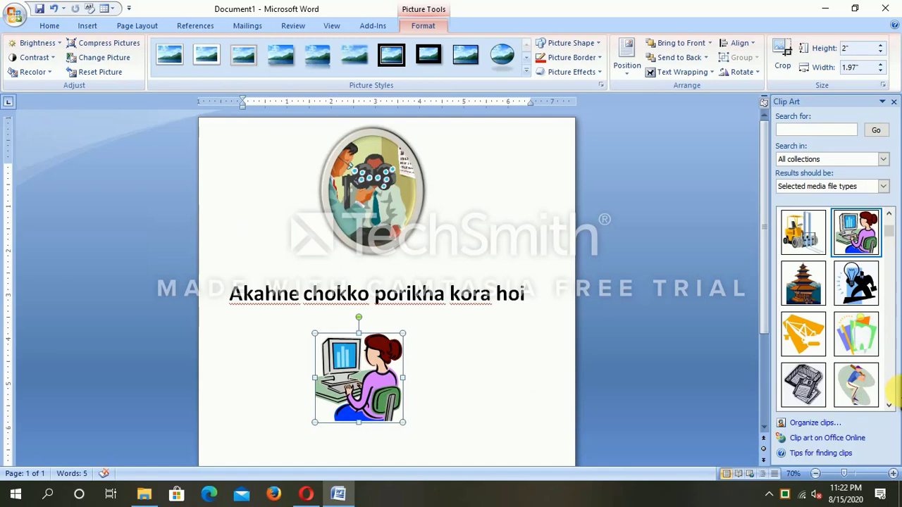
{"action": "left_click_drag", "start_coordinate": [761, 225], "coordinate": [767, 292]}
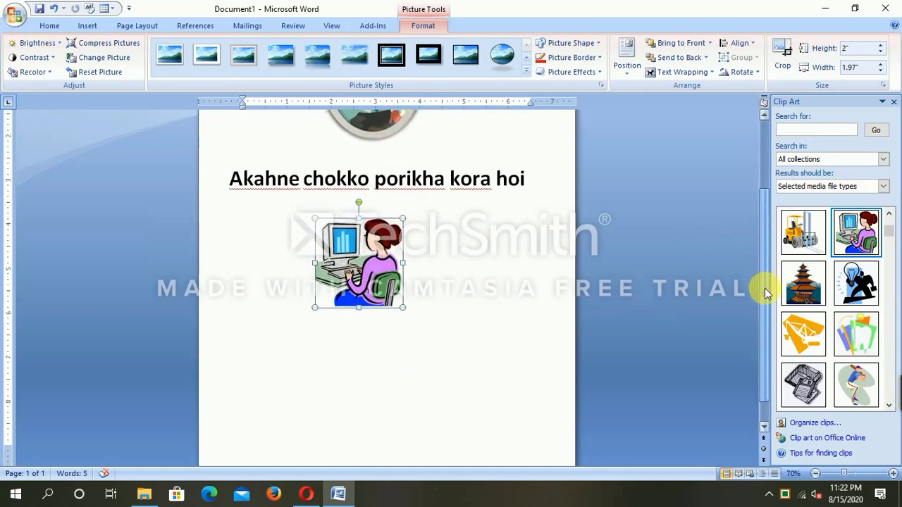
{"action": "left_click", "coordinate": [526, 72]}
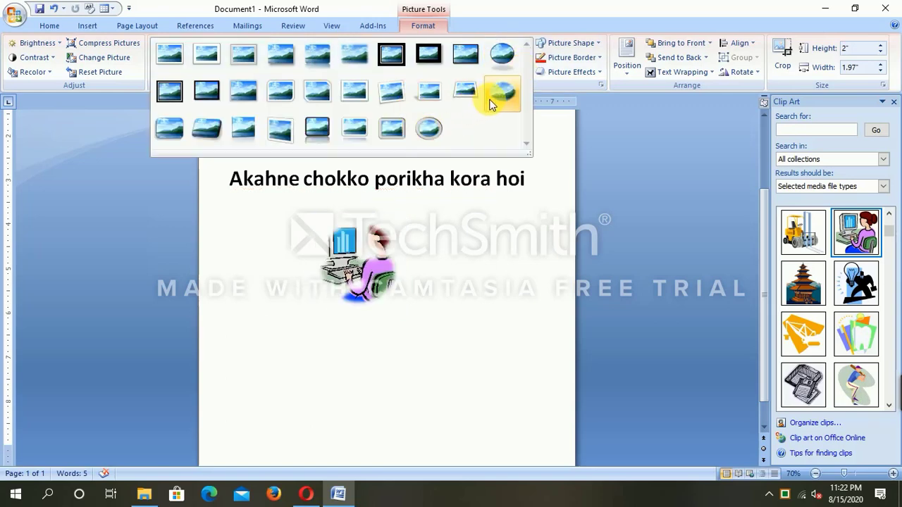
{"action": "left_click", "coordinate": [281, 319]}
Step: Select the clip art of the woman at the computer and shift it slightly right, centred beneath the caption
{"action": "left_click", "coordinate": [395, 279]}
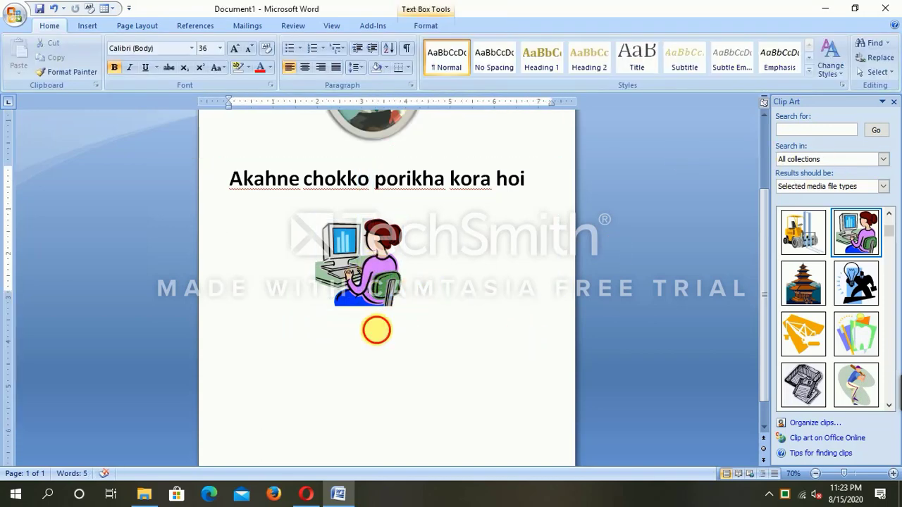
{"action": "left_click", "coordinate": [377, 300]}
{"action": "left_click_drag", "start_coordinate": [390, 289], "coordinate": [394, 294]}
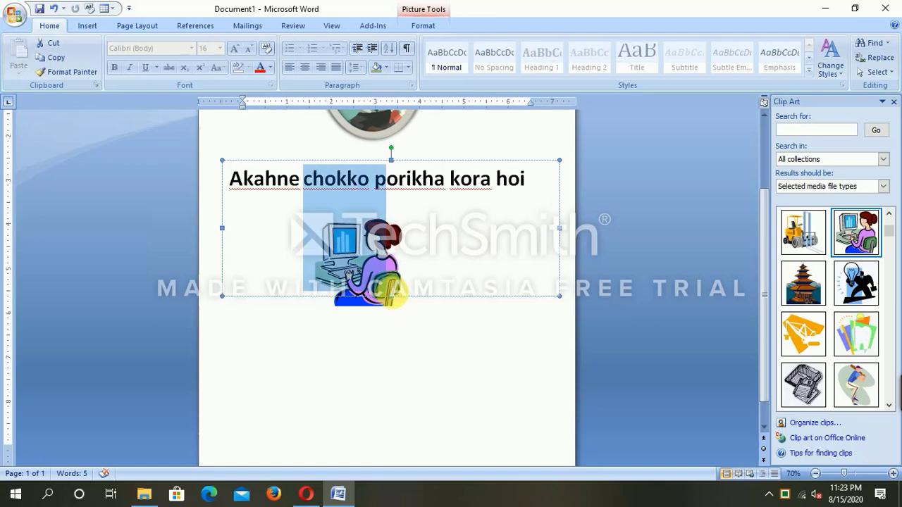
{"action": "left_click", "coordinate": [383, 303]}
{"action": "left_click", "coordinate": [372, 295]}
{"action": "left_click", "coordinate": [373, 298]}
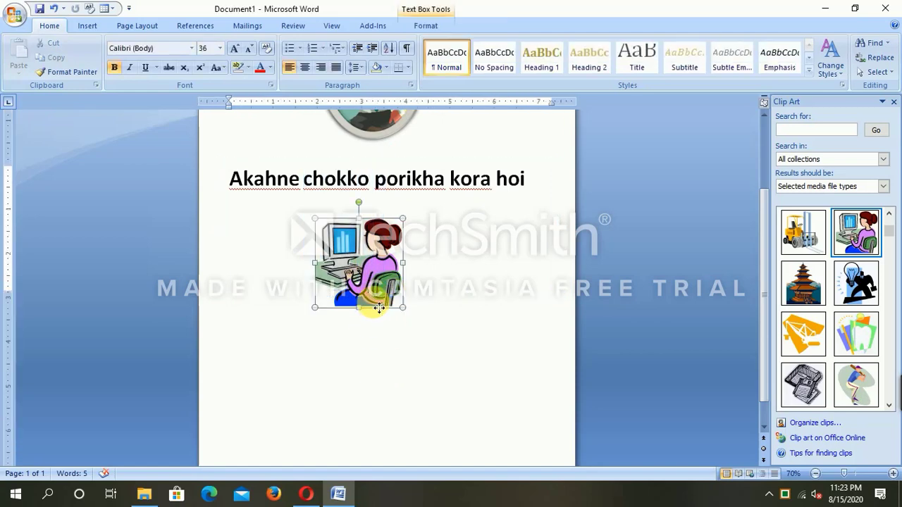
{"action": "left_click_drag", "start_coordinate": [373, 298], "coordinate": [402, 351]}
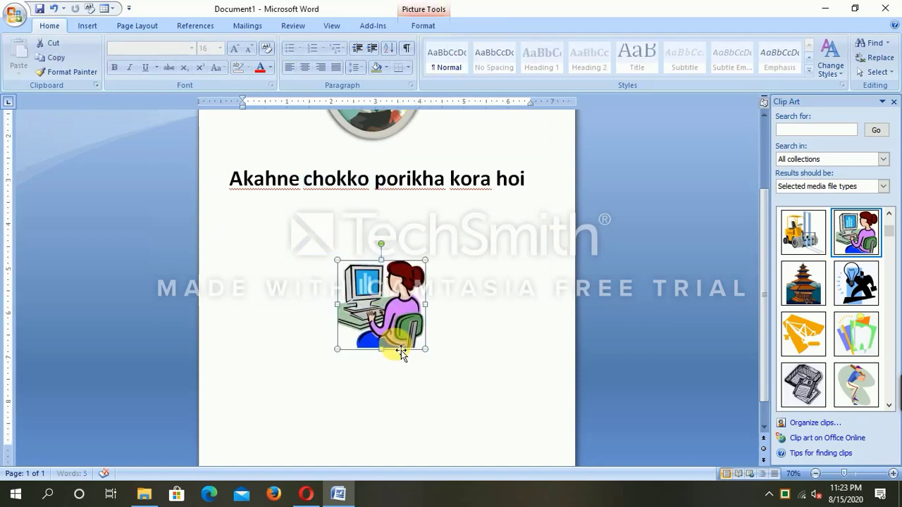
{"action": "left_click_drag", "start_coordinate": [399, 315], "coordinate": [390, 276]}
{"action": "left_click", "coordinate": [83, 27]}
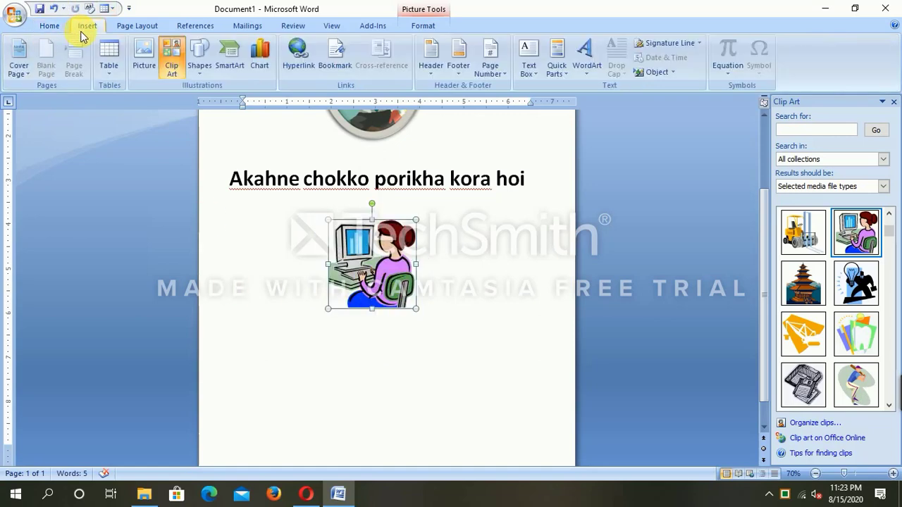
{"action": "left_click", "coordinate": [197, 62]}
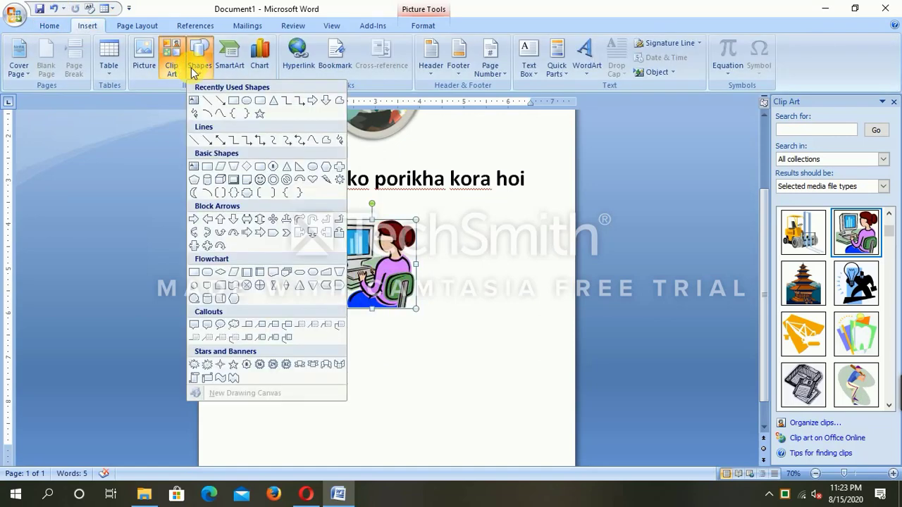
{"action": "left_click", "coordinate": [234, 114]}
{"action": "mouse_move", "coordinate": [262, 325]}
{"action": "left_mouse_down"}
{"action": "mouse_move", "coordinate": [402, 425]}
{"action": "mouse_move", "coordinate": [449, 442]}
{"action": "mouse_move", "coordinate": [338, 427]}
{"action": "left_mouse_up"}
{"action": "key", "text": "Delete"}
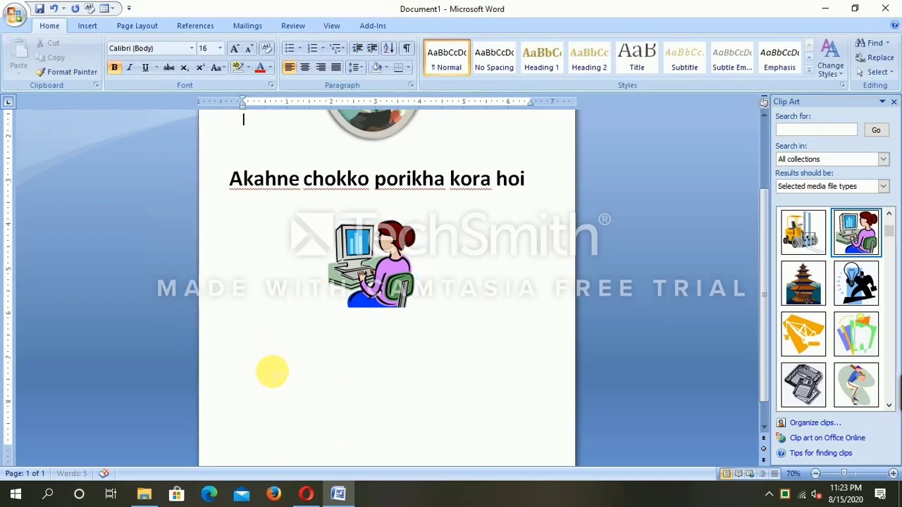
Step: Draw a rectangle about 2.69" high and 6.73" wide below the computer clip art and make it accept text
{"action": "left_click", "coordinate": [83, 25]}
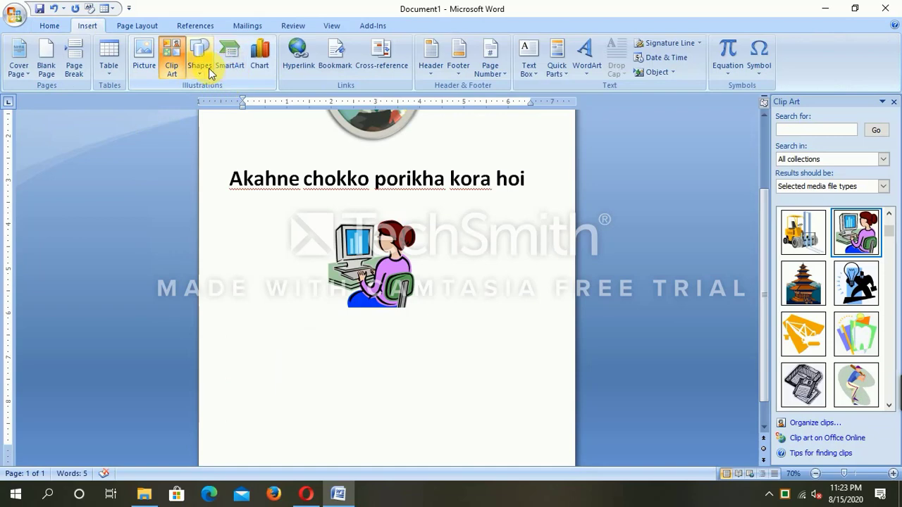
{"action": "left_click", "coordinate": [199, 60]}
{"action": "left_click", "coordinate": [230, 103]}
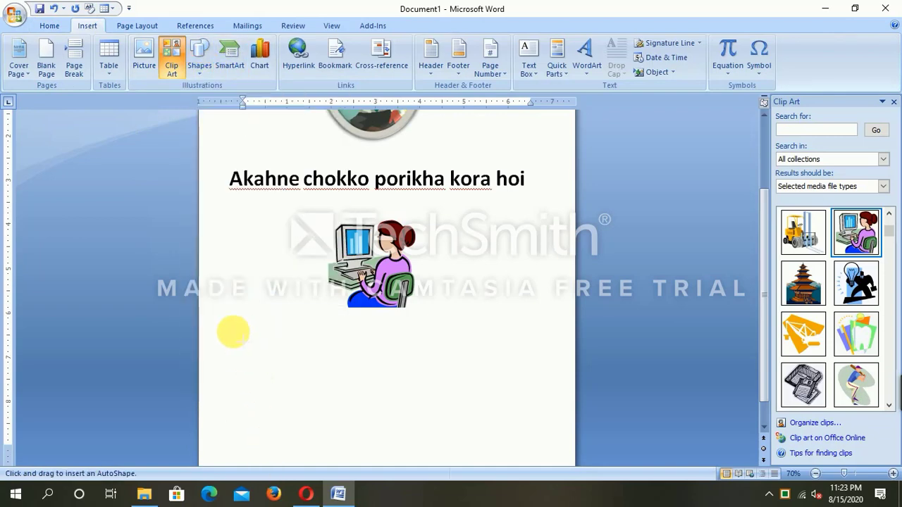
{"action": "left_click_drag", "start_coordinate": [233, 332], "coordinate": [531, 450]}
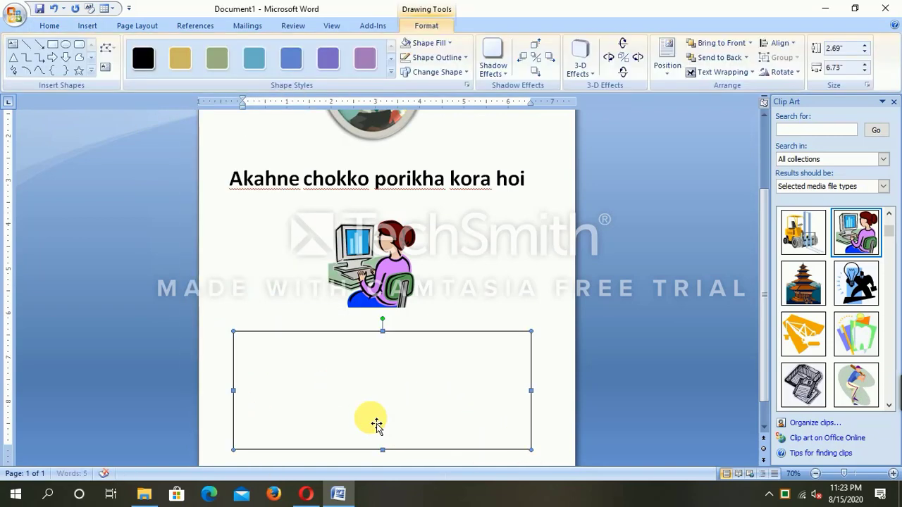
{"action": "right_click", "coordinate": [314, 360]}
{"action": "left_click", "coordinate": [349, 273]}
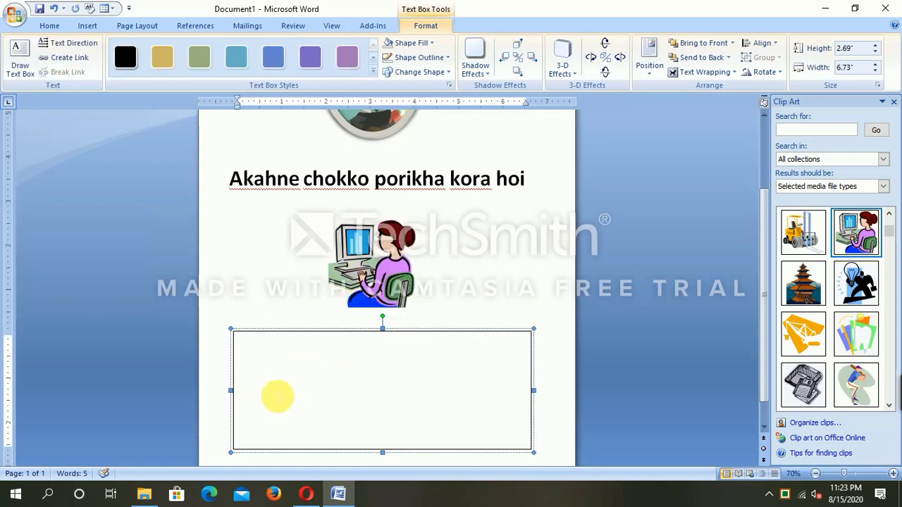
Step: Enter the caption "Sajib compuer center" in the rectangle below the computer clip art
{"action": "left_click", "coordinate": [81, 27]}
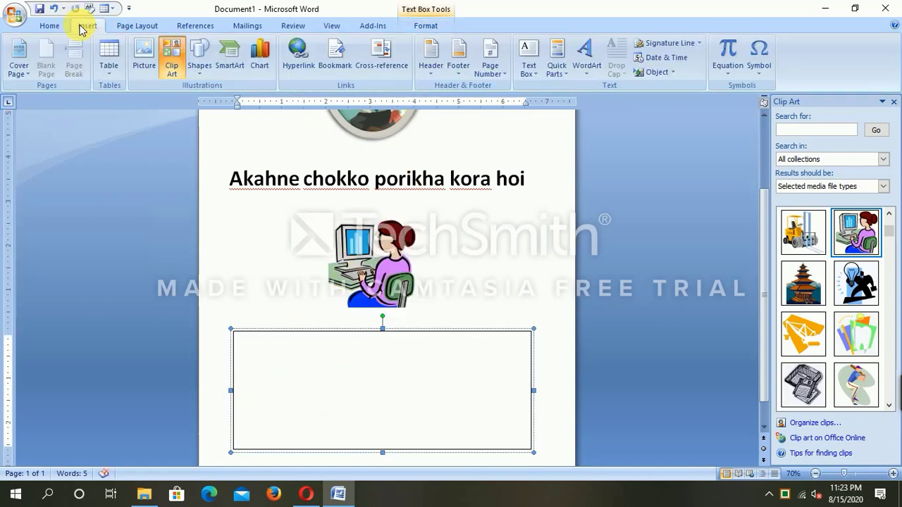
{"action": "left_click", "coordinate": [65, 27]}
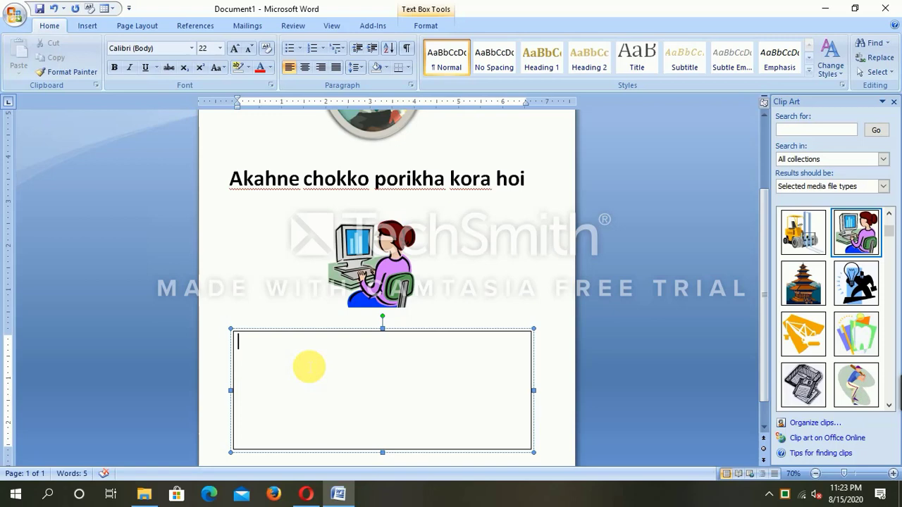
{"action": "type", "text": "s"}
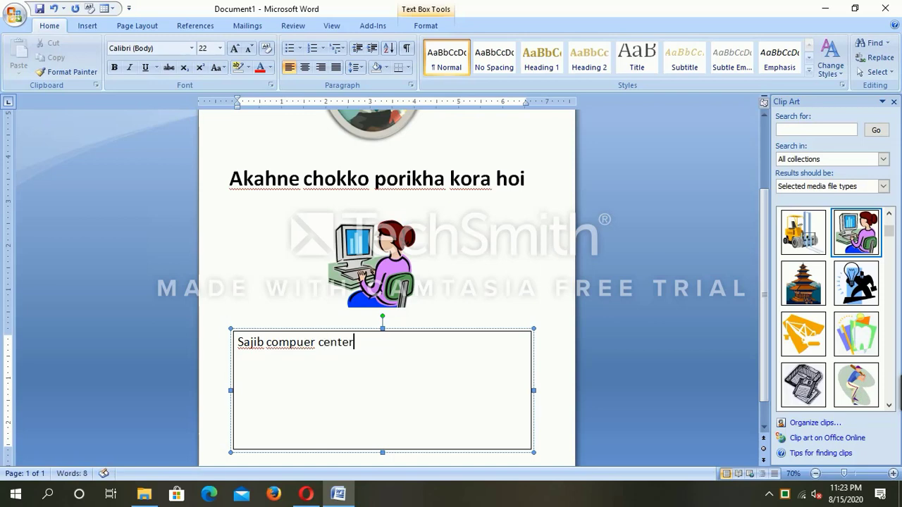
Step: Set the whole caption in the lower rectangle to font size 48 and make it bold
{"action": "left_click_drag", "start_coordinate": [354, 343], "coordinate": [205, 363]}
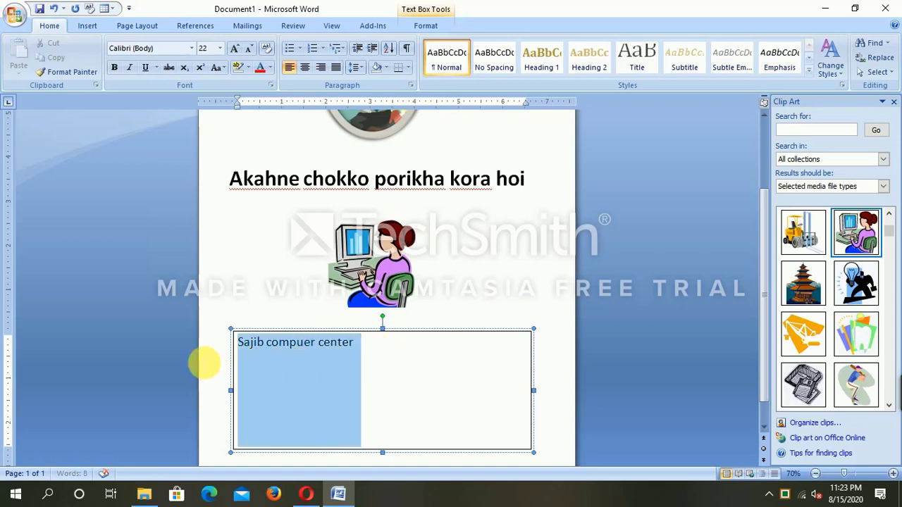
{"action": "left_click", "coordinate": [235, 50]}
{"action": "left_click", "coordinate": [235, 49]}
{"action": "left_click", "coordinate": [235, 50]}
{"action": "left_click", "coordinate": [234, 49]}
{"action": "left_click", "coordinate": [234, 50]}
{"action": "left_click", "coordinate": [235, 49]}
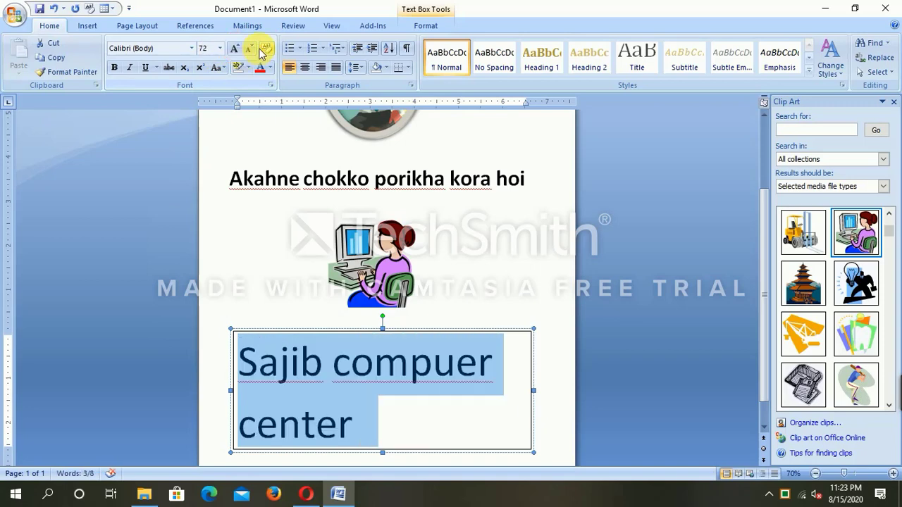
{"action": "left_click", "coordinate": [250, 48]}
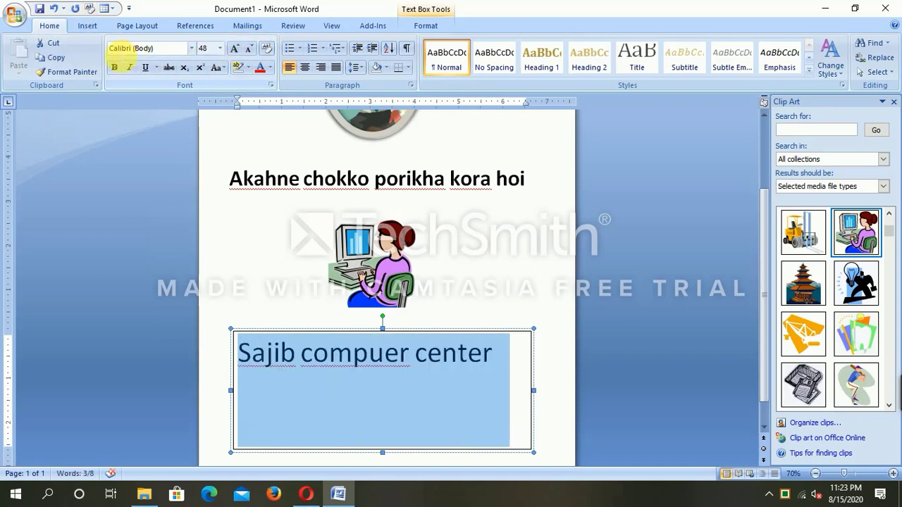
{"action": "left_click", "coordinate": [86, 28]}
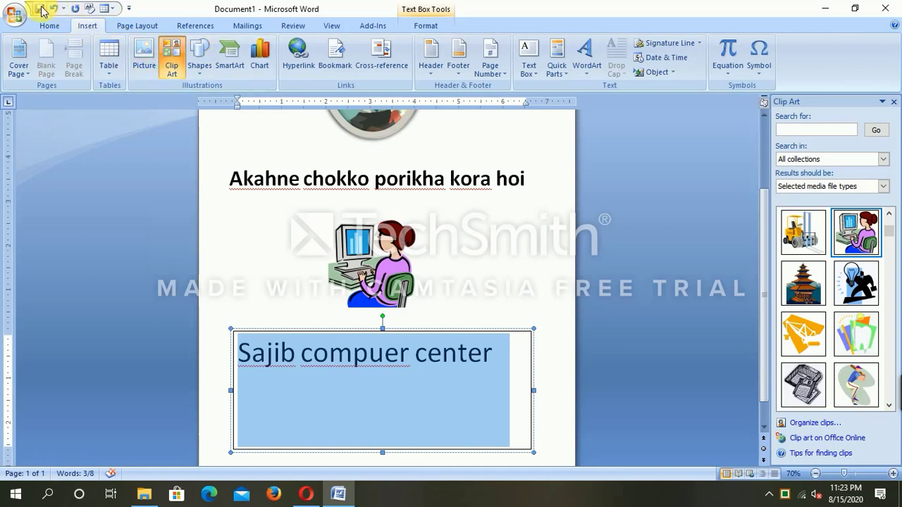
{"action": "left_click", "coordinate": [49, 26]}
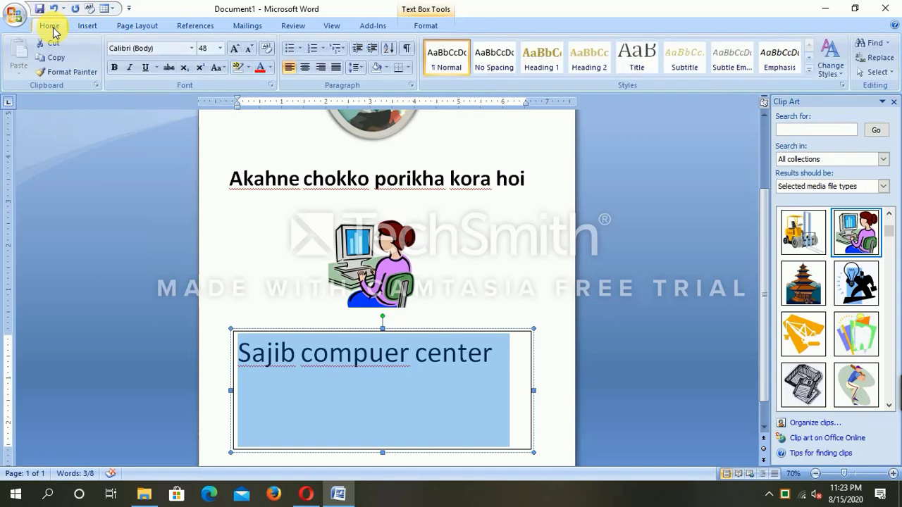
{"action": "left_click", "coordinate": [114, 66]}
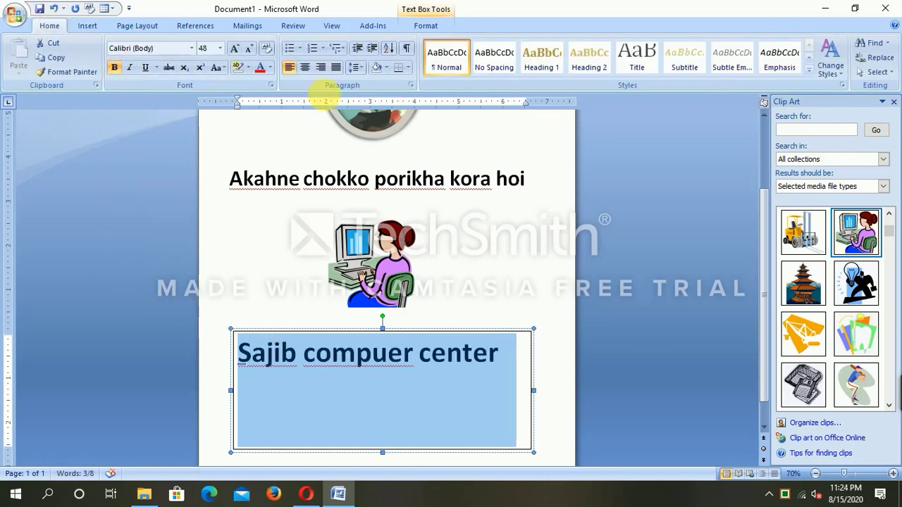
Step: Remove the fill and outline from the rectangle around the computer clip art's caption
{"action": "left_click", "coordinate": [416, 27]}
{"action": "left_click", "coordinate": [415, 43]}
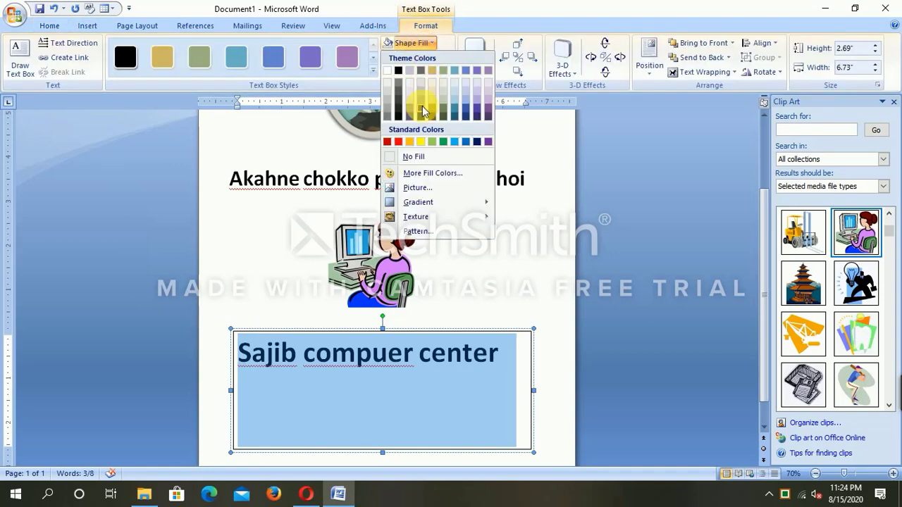
{"action": "left_click", "coordinate": [416, 159]}
{"action": "left_click", "coordinate": [435, 59]}
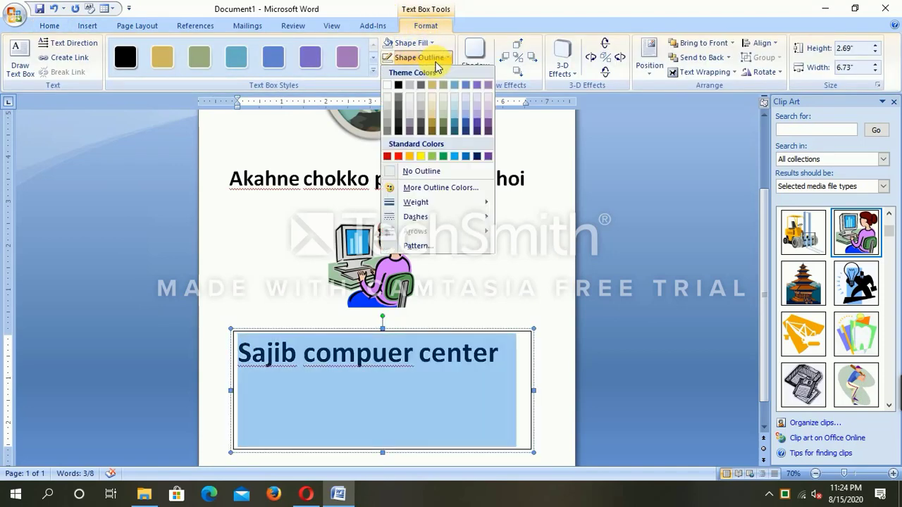
{"action": "left_click", "coordinate": [421, 172]}
{"action": "left_click", "coordinate": [453, 322]}
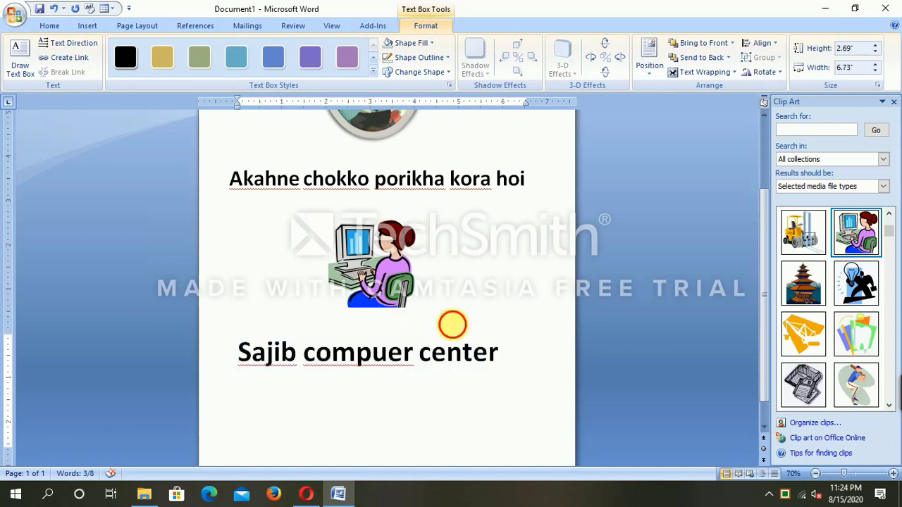
Step: Center the caption horizontally within its borderless rectangle below the computer clip art and deselect the text boxes
{"action": "left_click", "coordinate": [240, 360]}
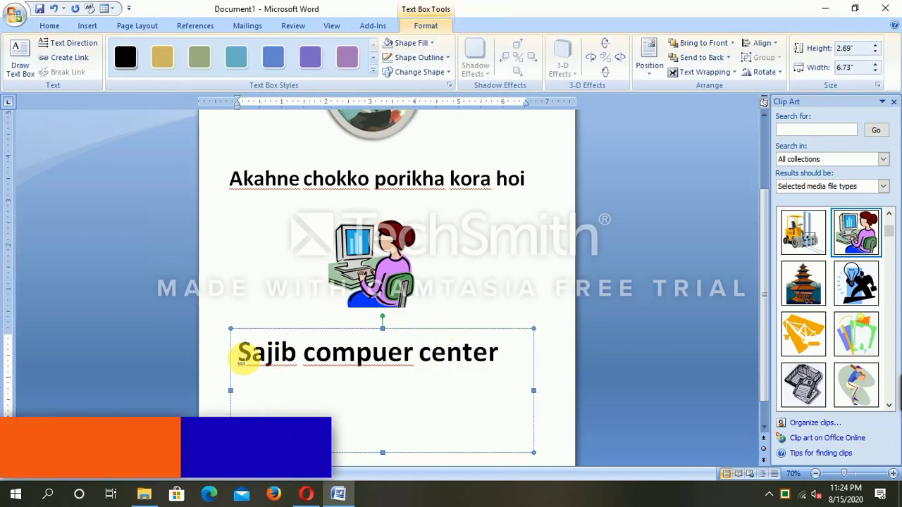
{"action": "key", "text": "ctrl+e"}
{"action": "left_click", "coordinate": [489, 185]}
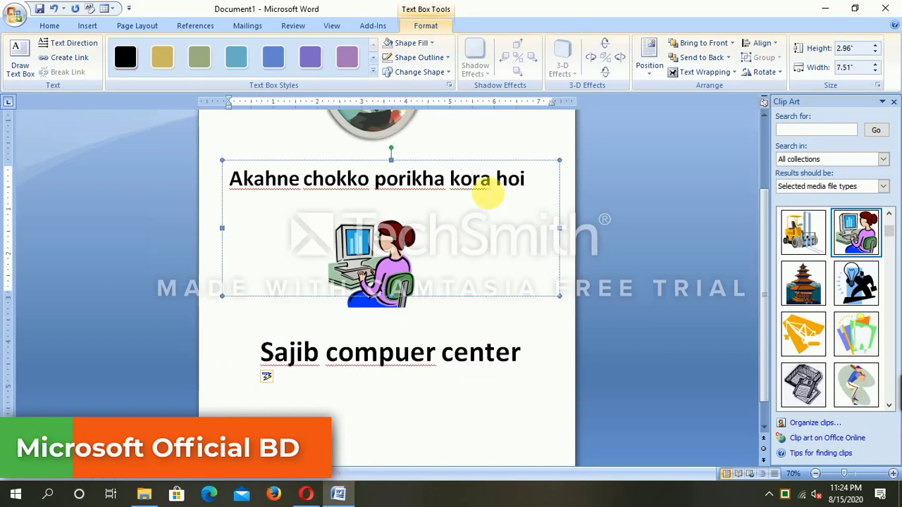
{"action": "left_click", "coordinate": [609, 338]}
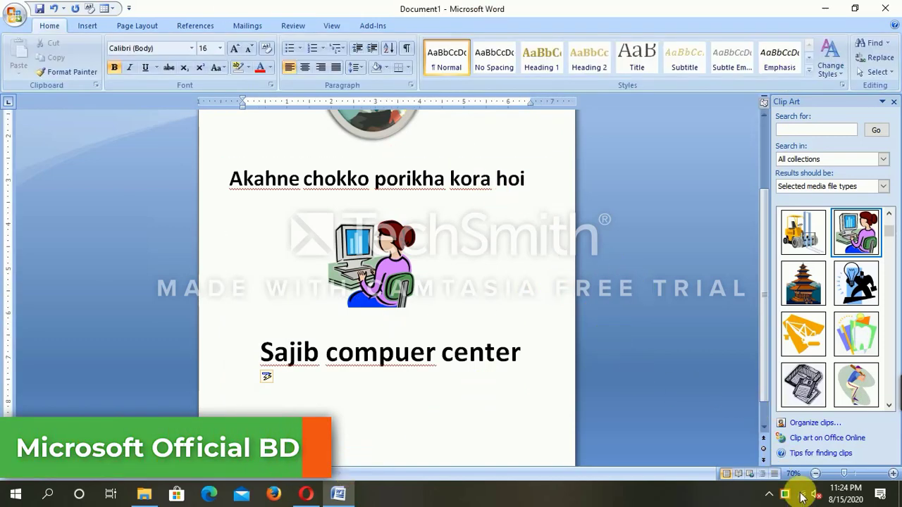
{"action": "left_click", "coordinate": [815, 474]}
{"action": "left_click", "coordinate": [815, 474]}
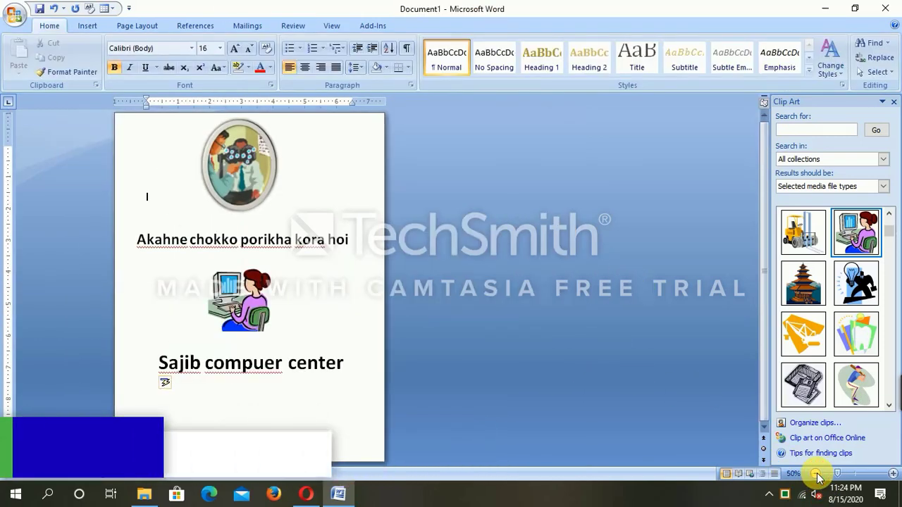
{"action": "left_click", "coordinate": [893, 474]}
{"action": "left_click", "coordinate": [893, 473]}
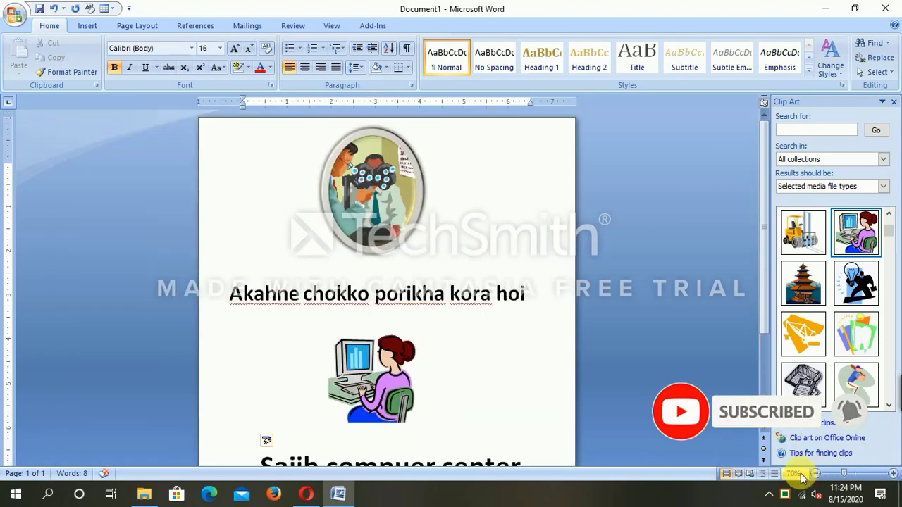